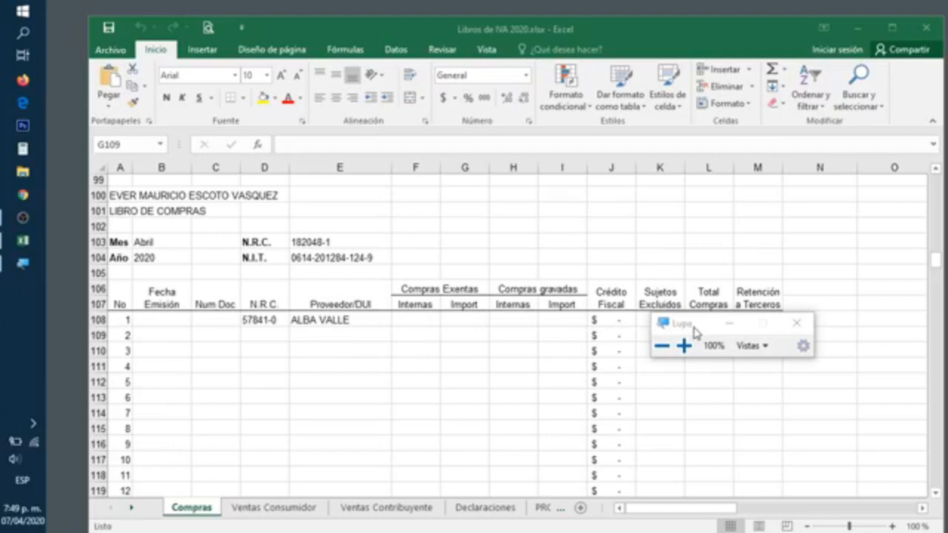
Magnify the screen to 200% and select the first Fecha Emisión cell, B108
drag(693, 332, 684, 211)
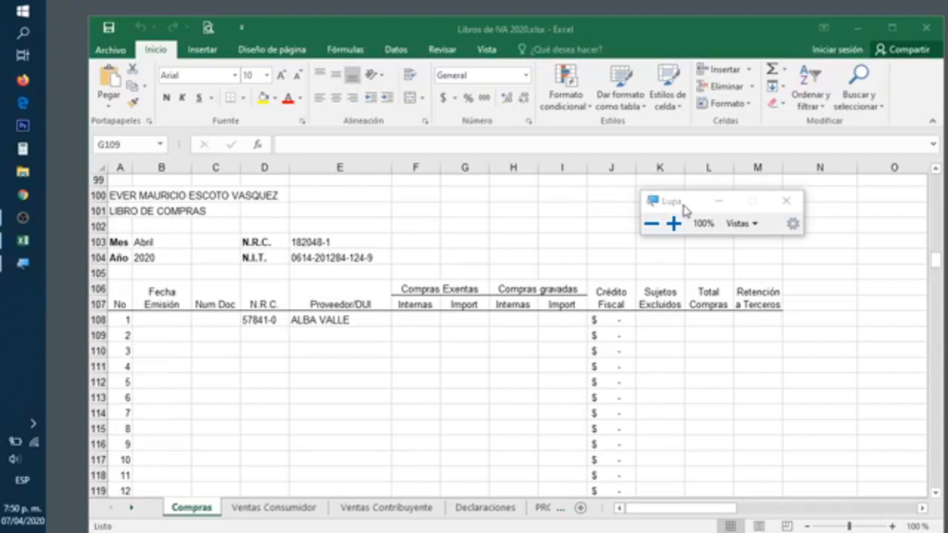
click(673, 223)
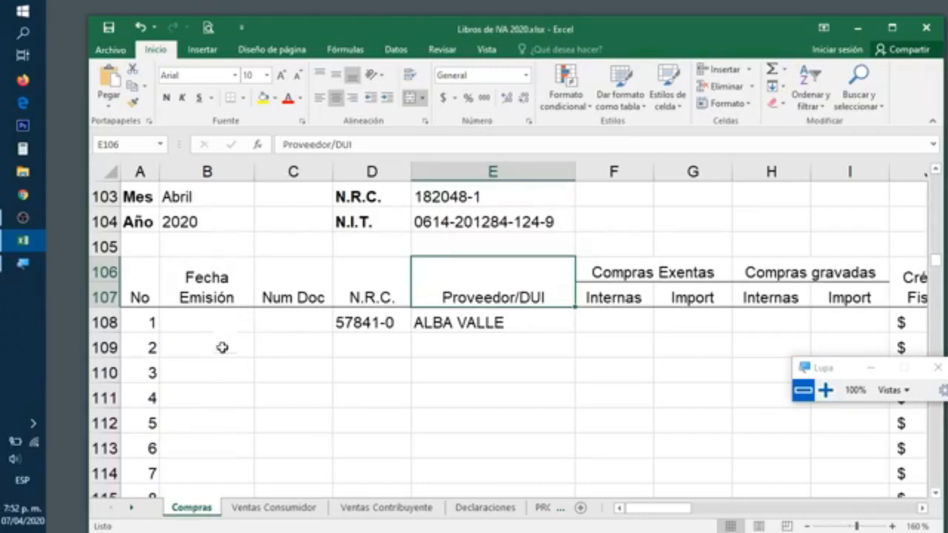
click(210, 330)
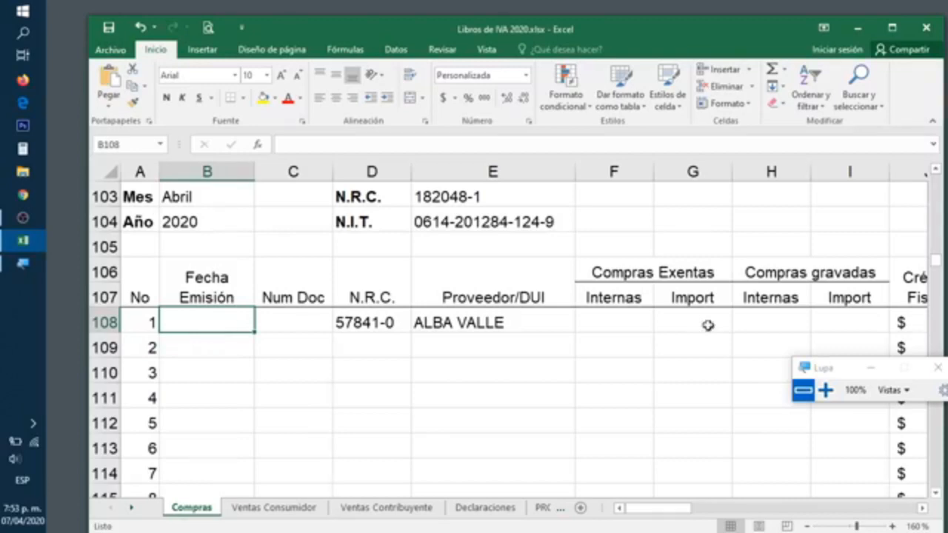
click(824, 390)
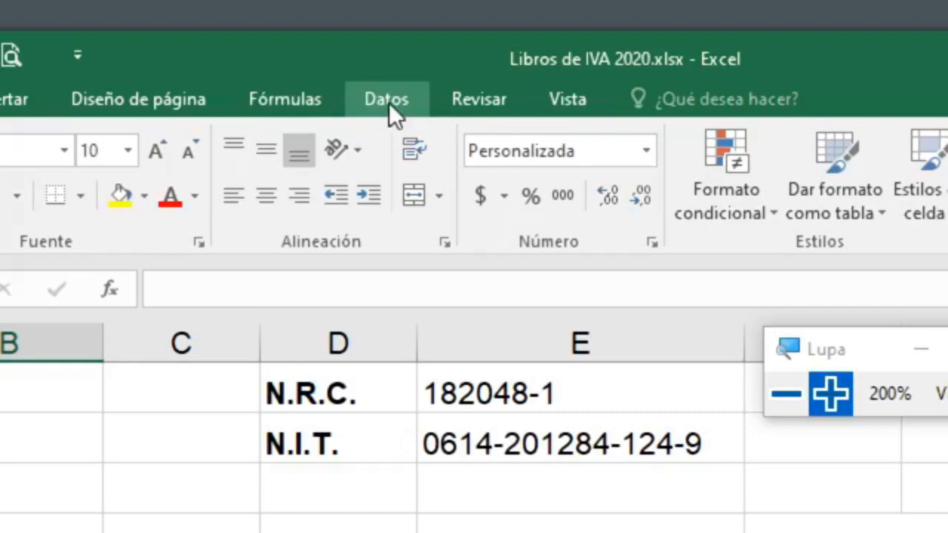
Show the Datos tools and return the screen magnification to 100%
click(388, 103)
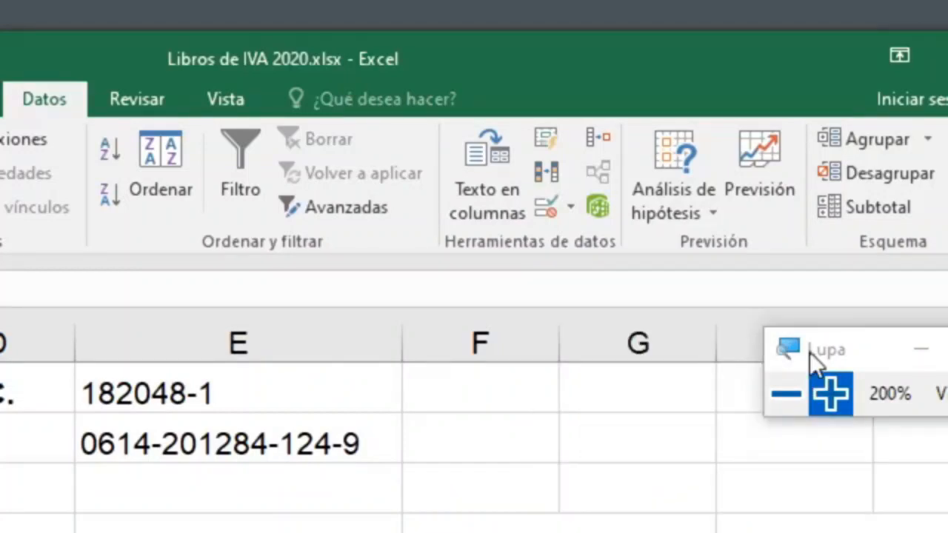
drag(809, 351, 75, 376)
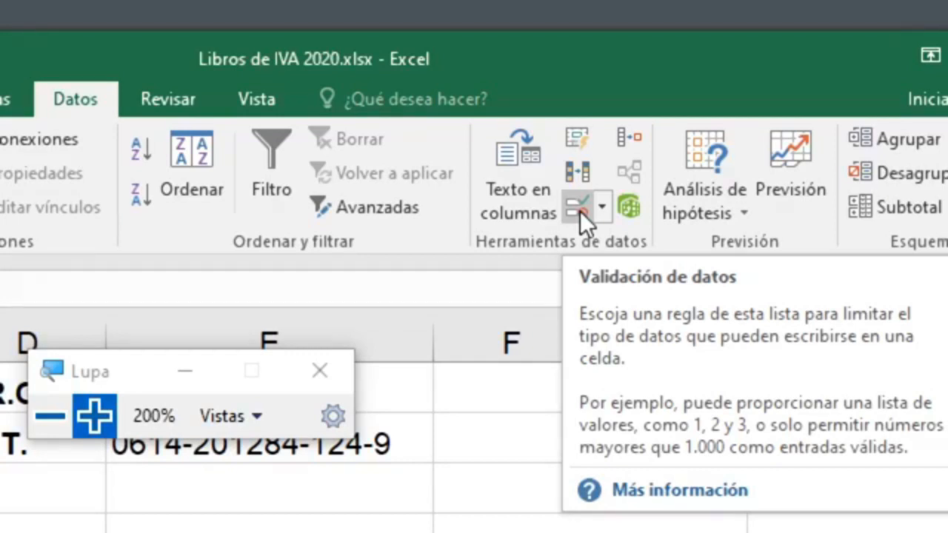
click(328, 327)
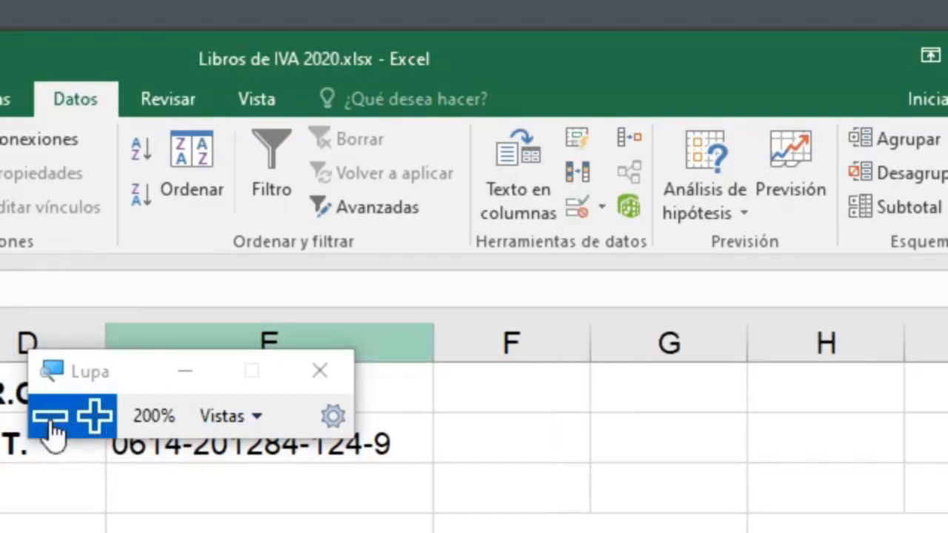
click(44, 422)
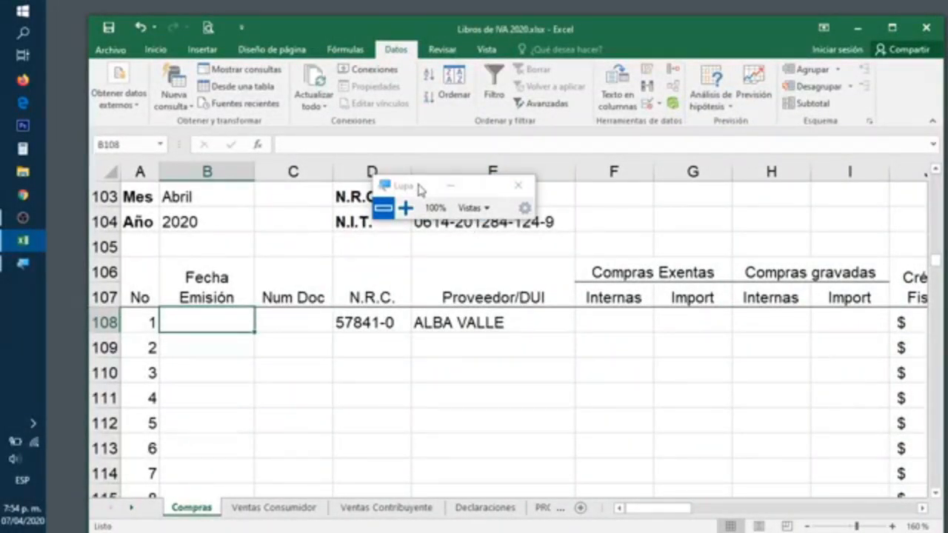
Select cells B108 to B128, the Fecha Emisión range for entries 1 through 21
drag(416, 188, 354, 169)
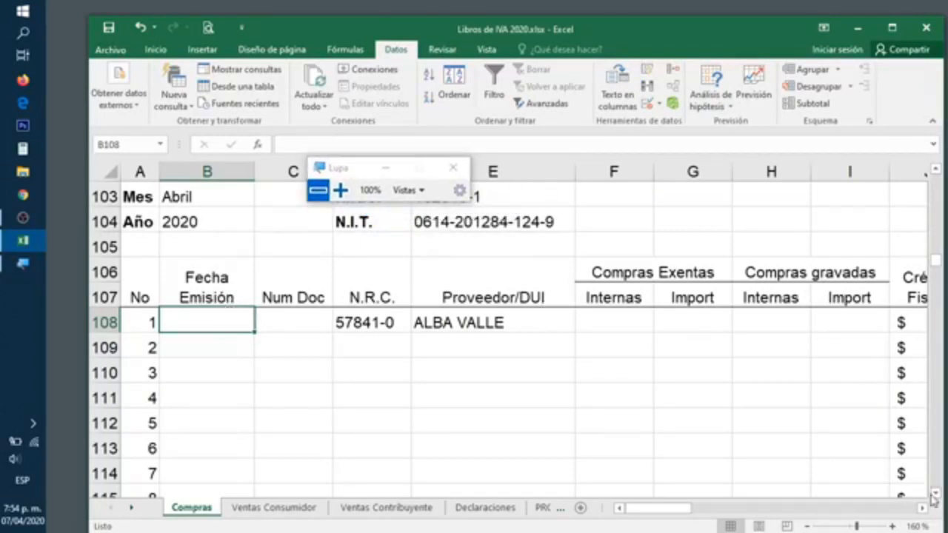
scroll(936, 496, down, 1)
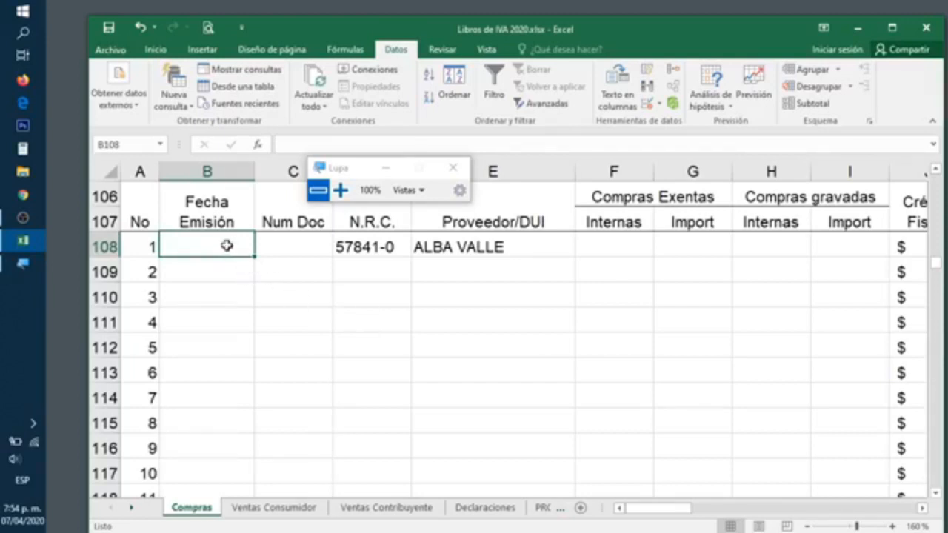
drag(227, 246, 195, 419)
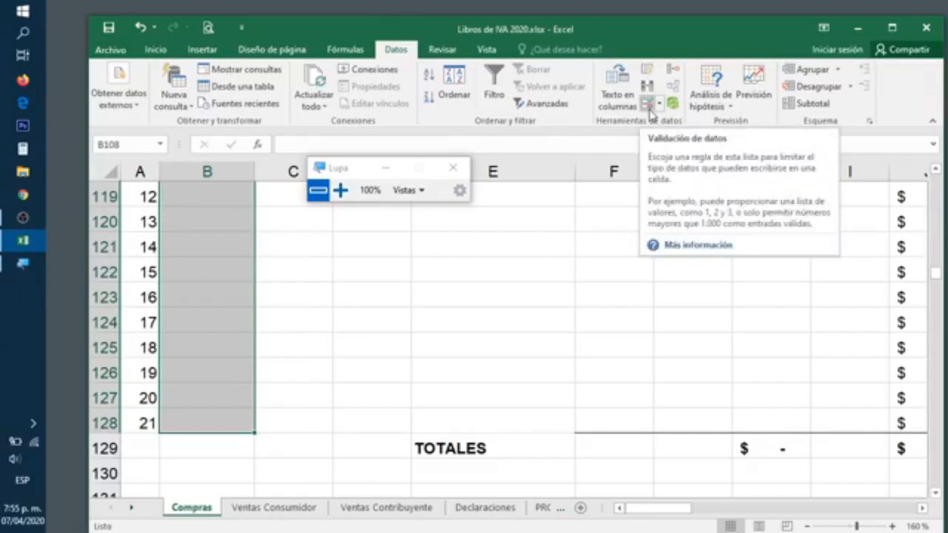
Open Validación de datos for the selected date cells, still set to Cualquier valor
click(341, 194)
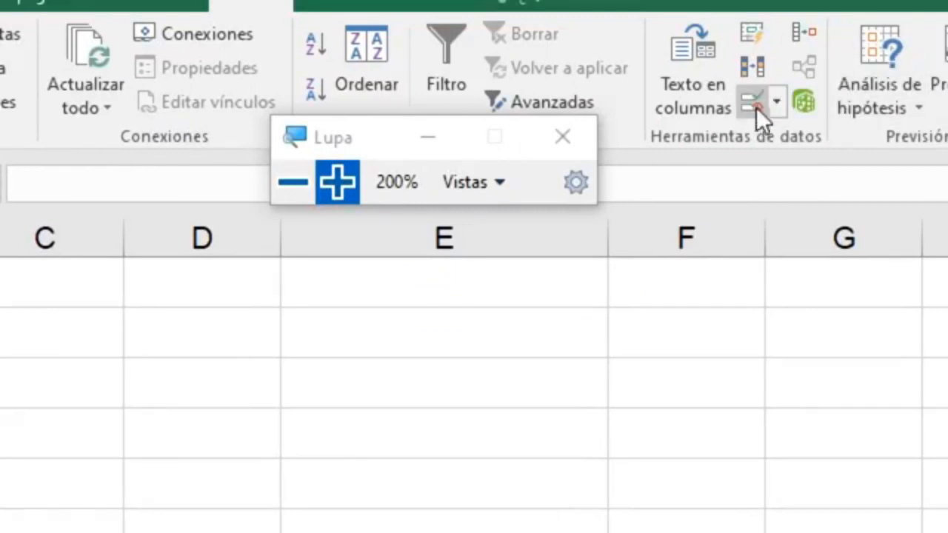
click(750, 108)
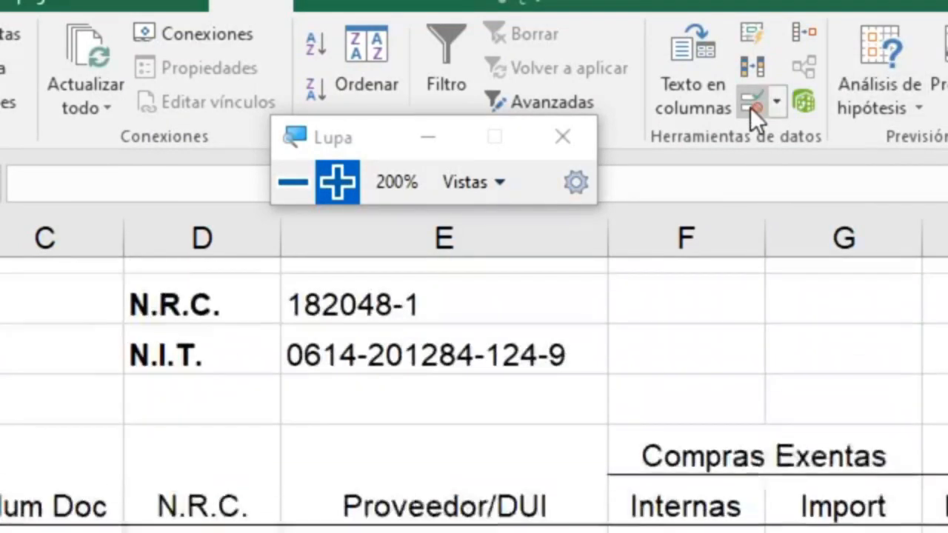
click(292, 198)
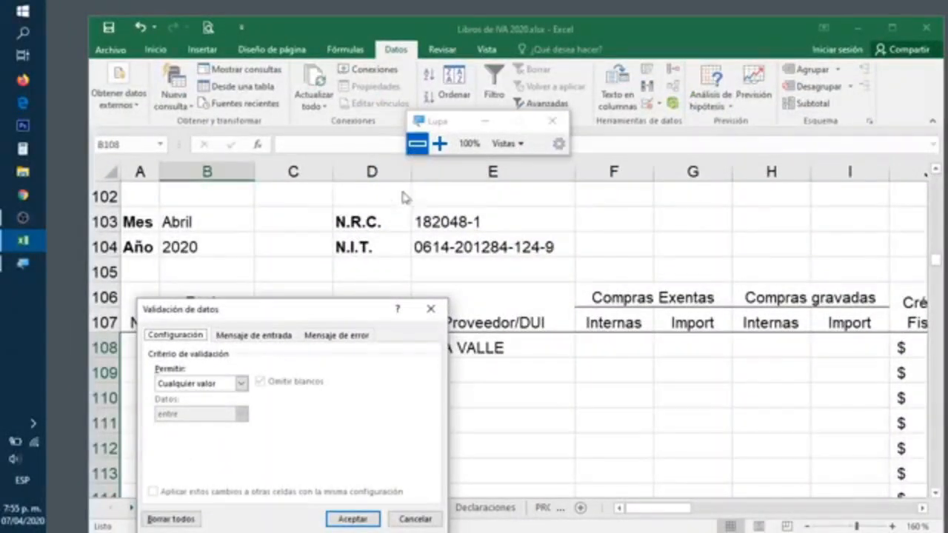
drag(328, 314, 519, 213)
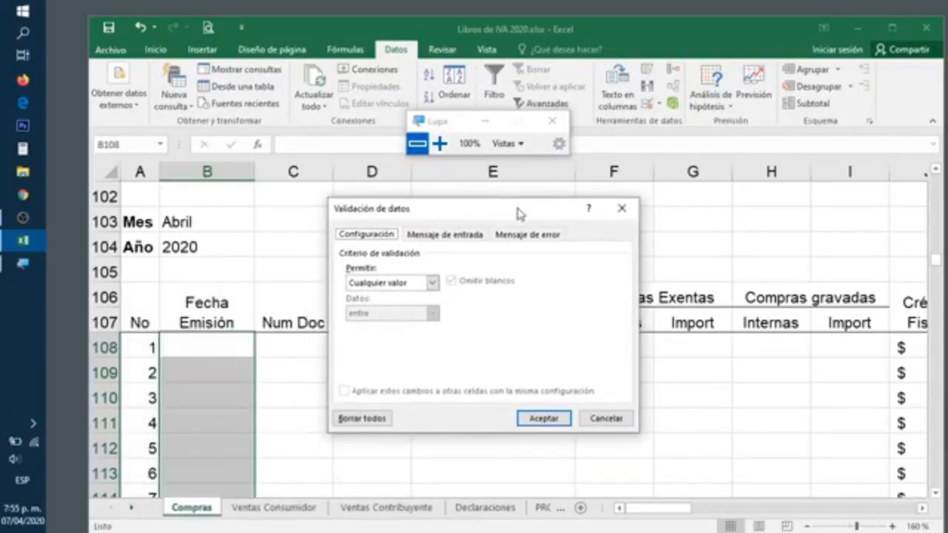
click(440, 144)
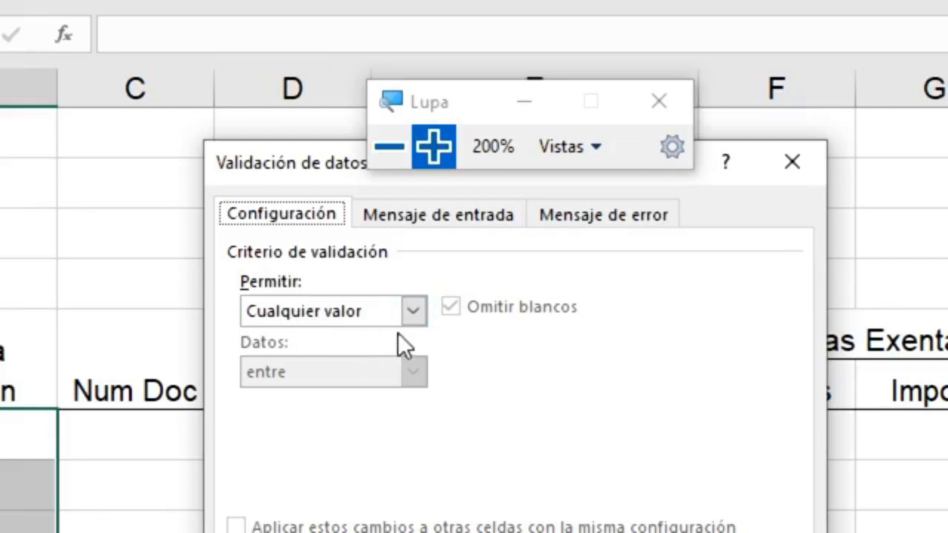
Set the rule to allow Fecha with Datos 'entre', ready for the Fecha inicial limit
click(413, 311)
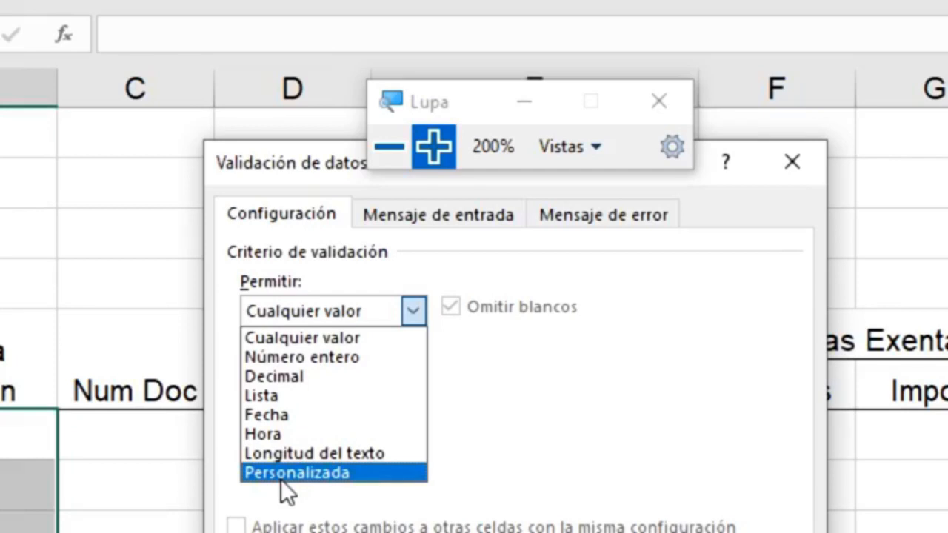
click(282, 417)
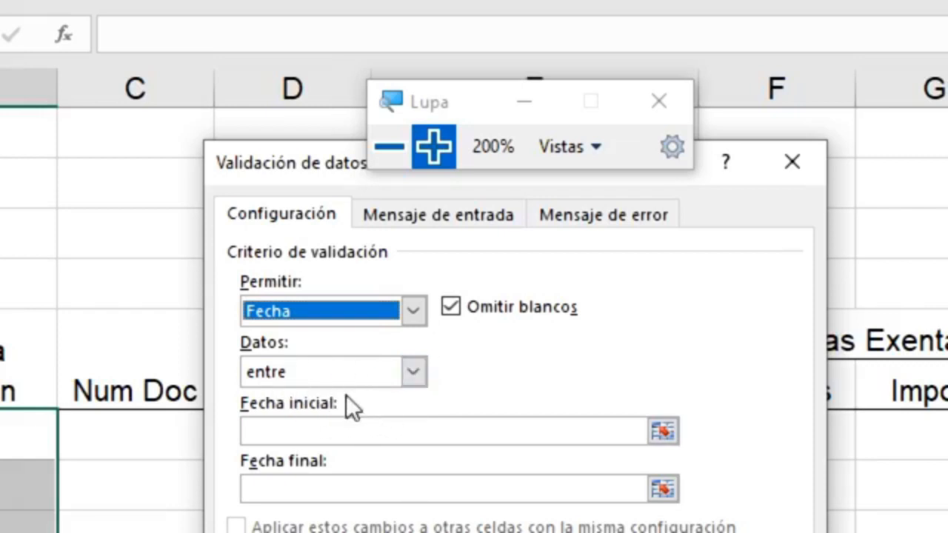
click(414, 371)
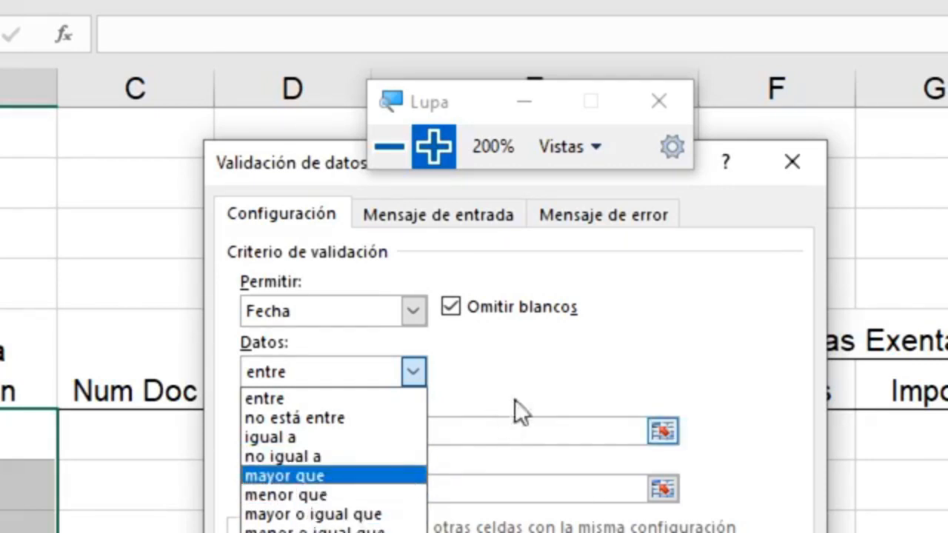
click(526, 356)
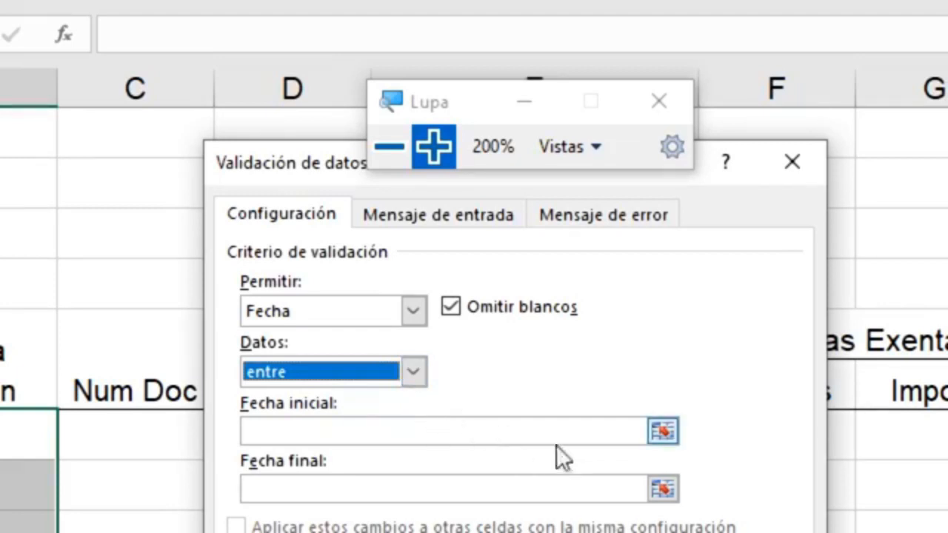
click(582, 433)
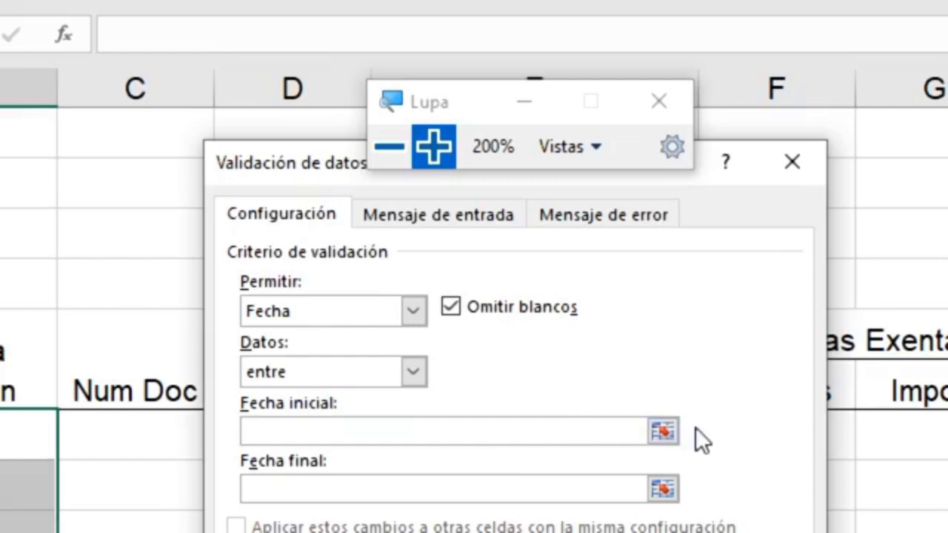
Enter 01/04/2020 as Fecha inicial and 30/04/2020 as Fecha final
click(660, 433)
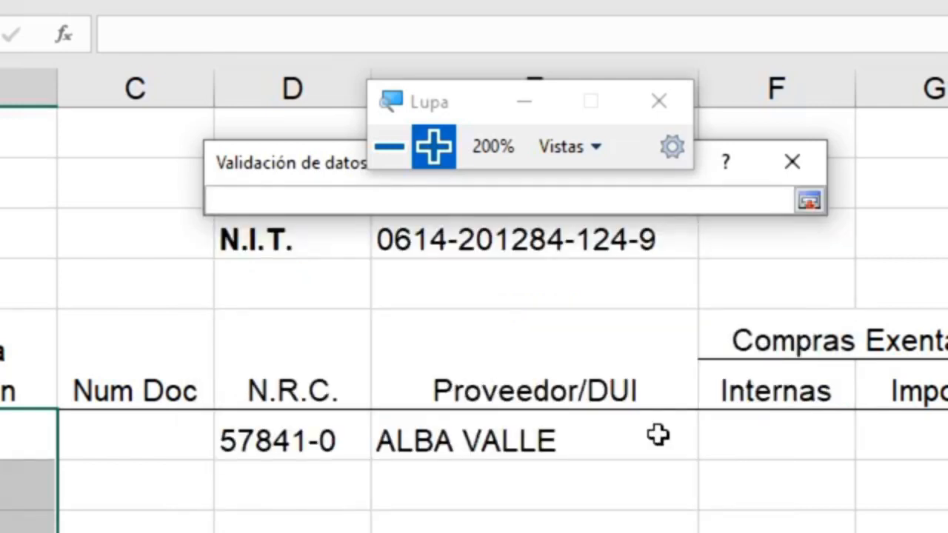
click(808, 201)
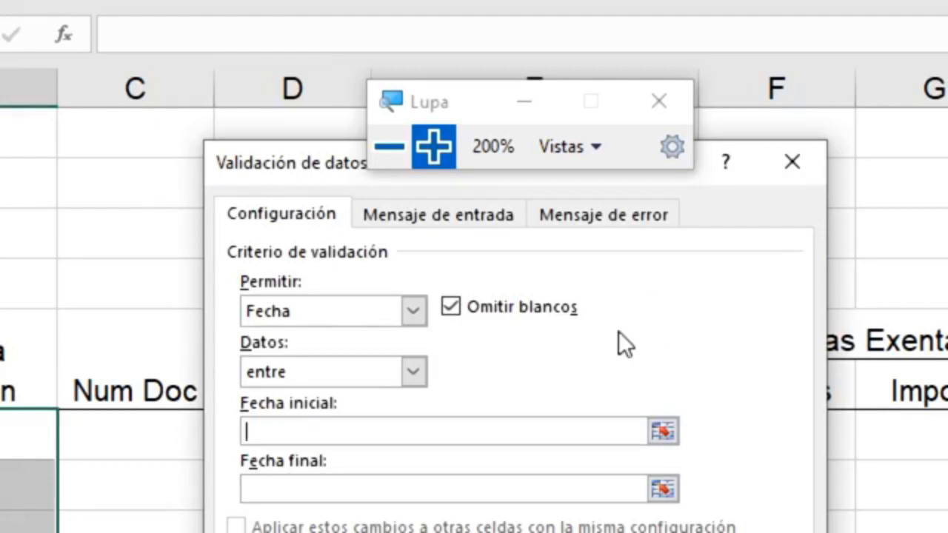
text(=)
key(BackSpace)
text(01/04)
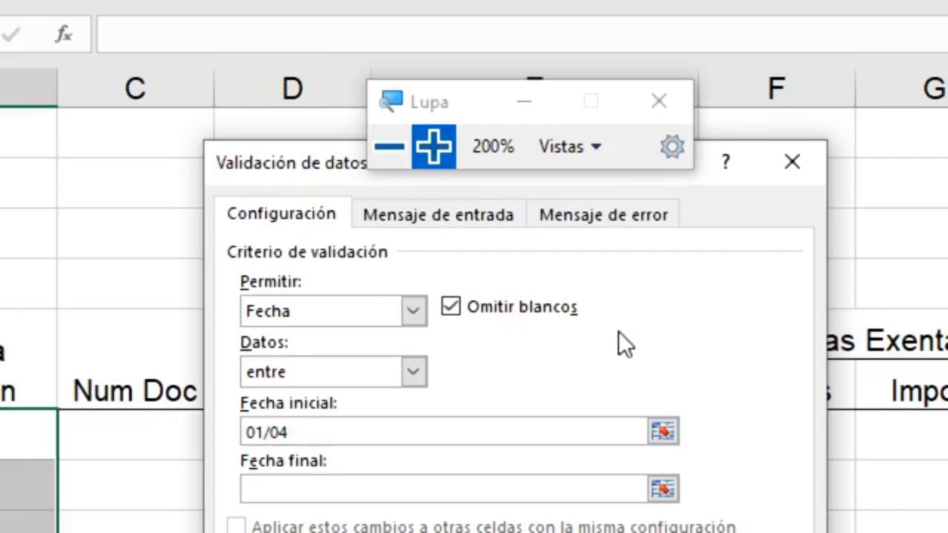
text(/2020)
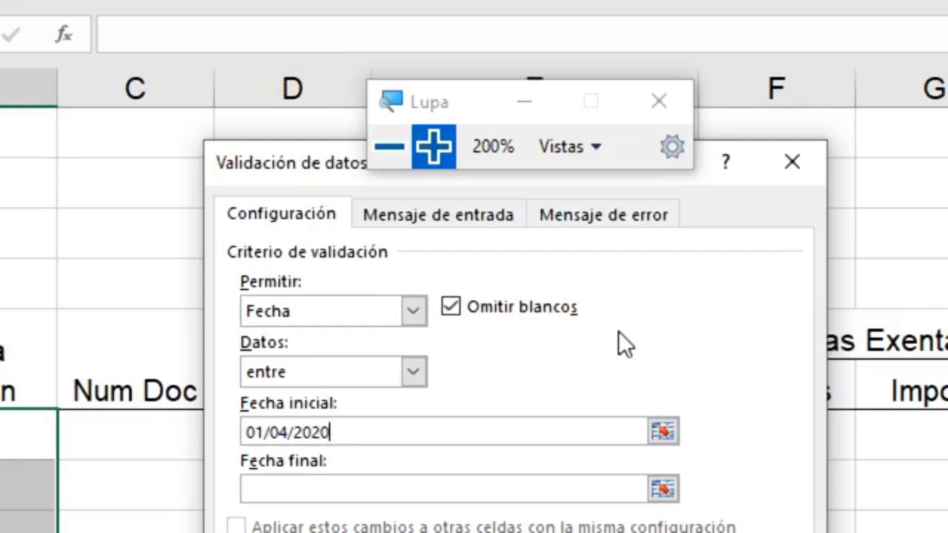
click(322, 490)
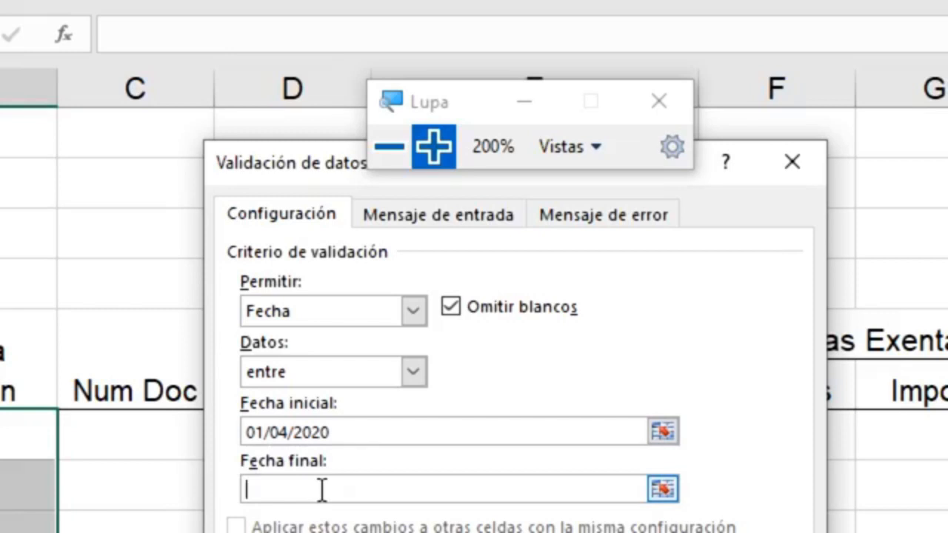
text(30/0)
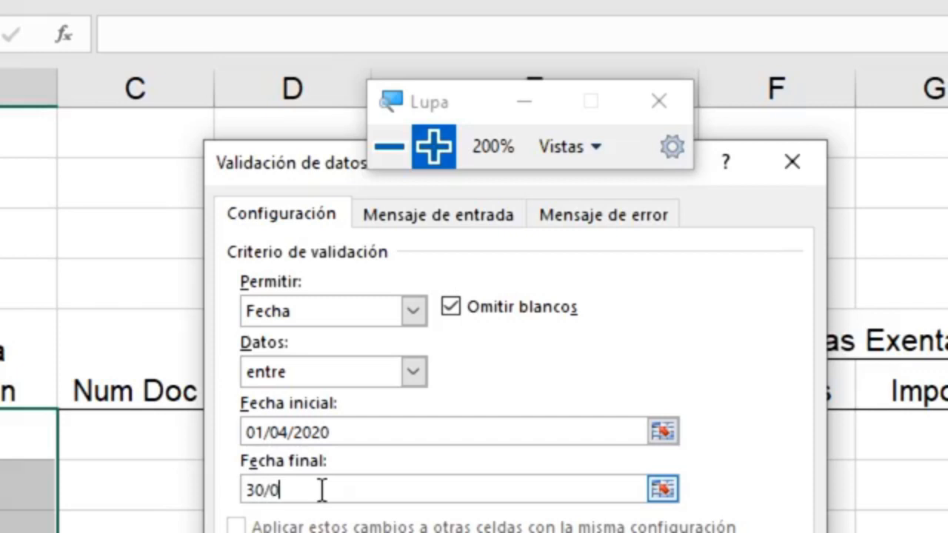
text(4/2020)
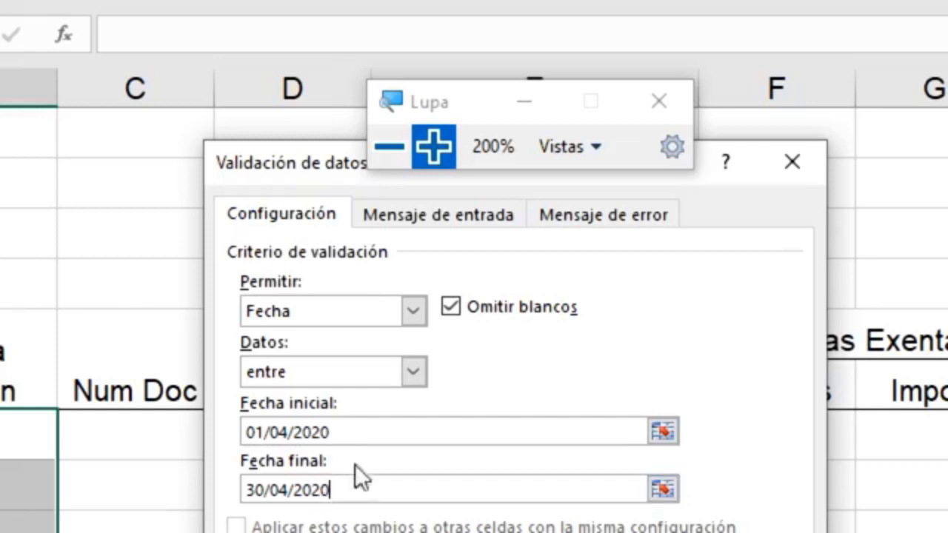
Recheck the Fecha criteria, then return to the Mensaje de error page with style Detener
click(357, 428)
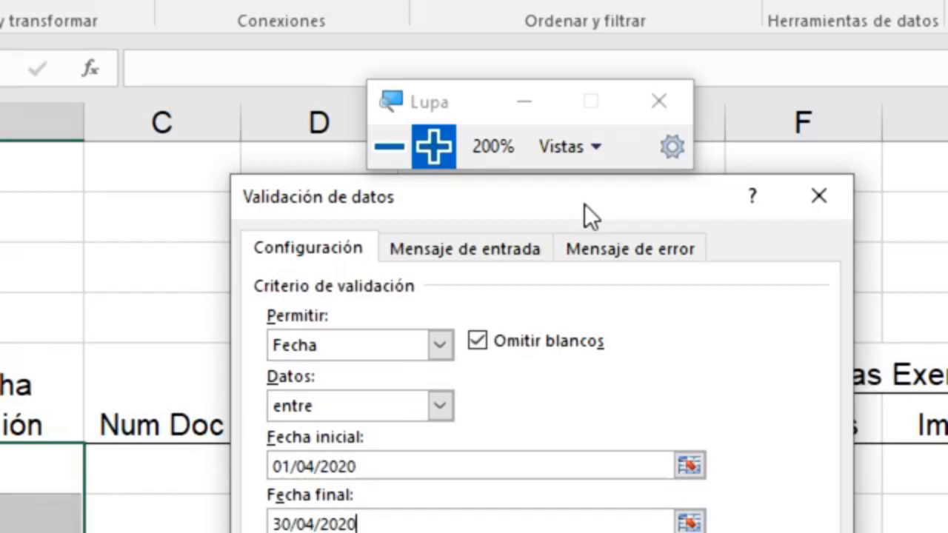
click(598, 255)
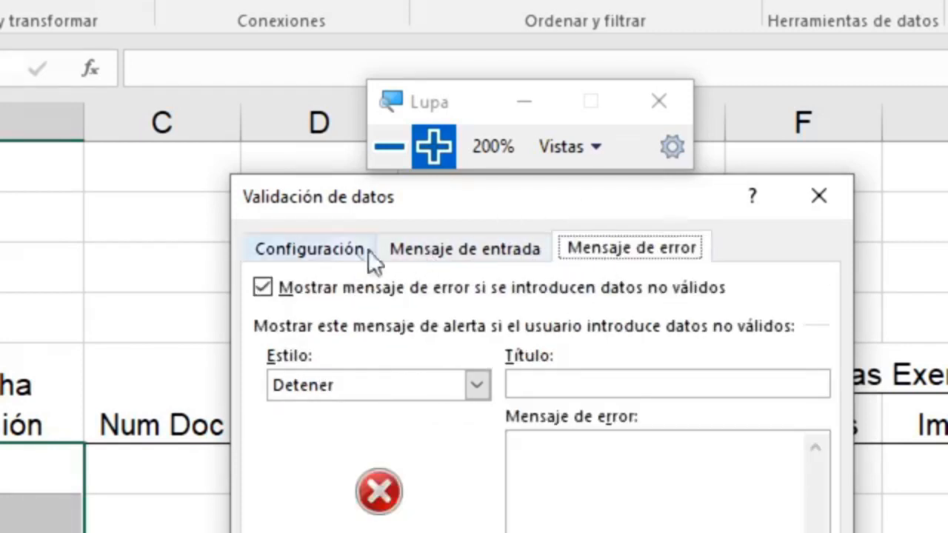
click(307, 248)
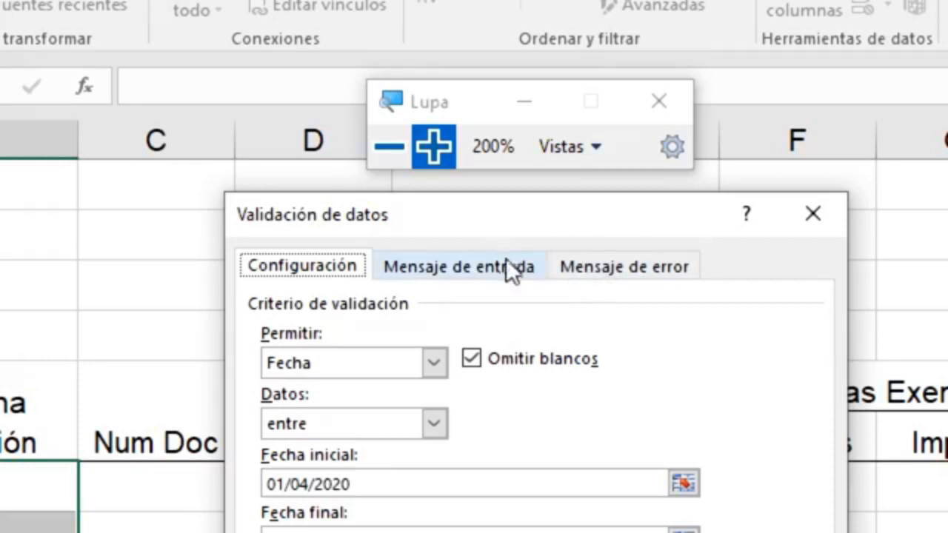
click(577, 278)
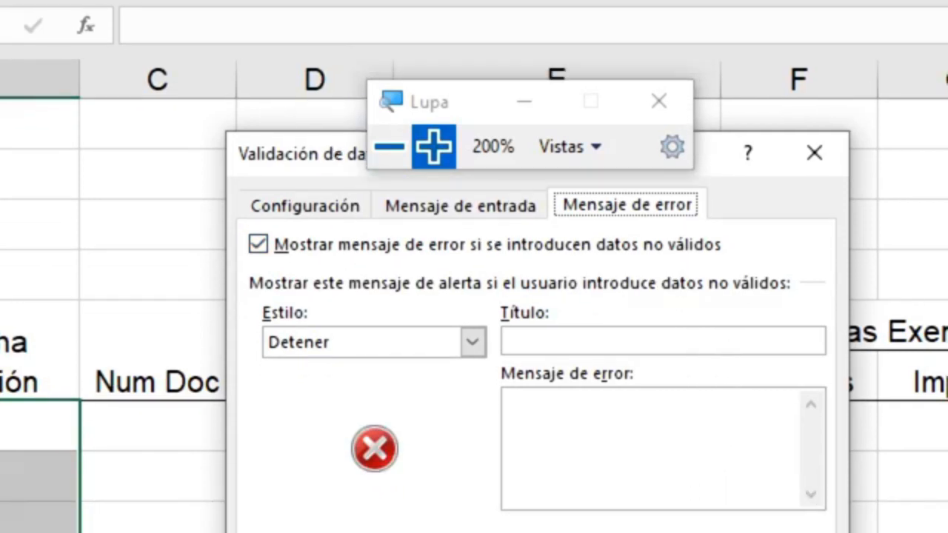
Title the error alert 'Atencion:' with message 'Debe ingresar una factura del mes actual.'
click(599, 338)
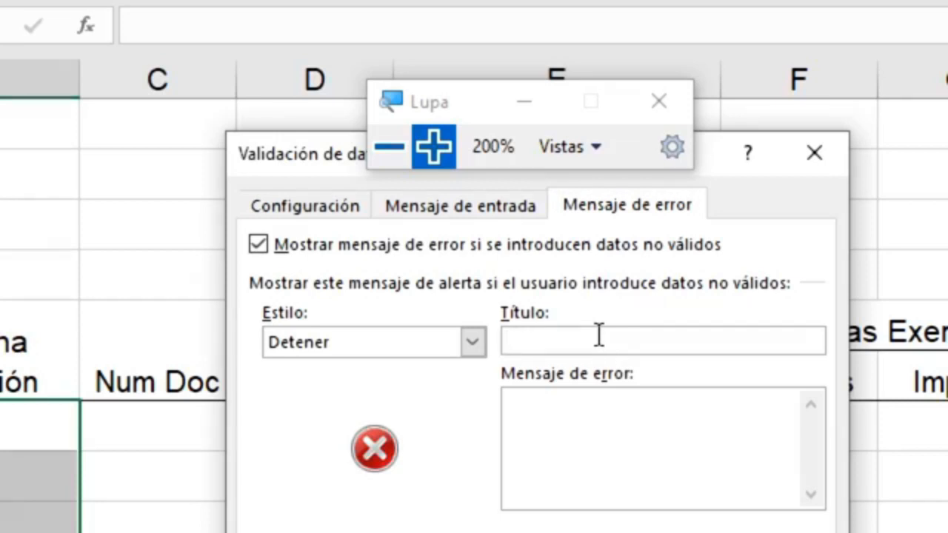
text(Atencio)
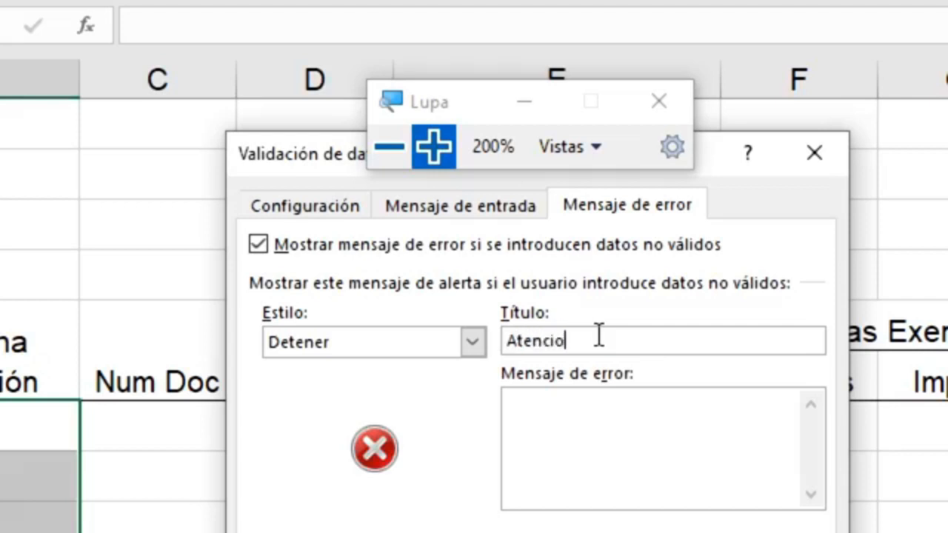
text(n:)
click(583, 437)
text(Debe)
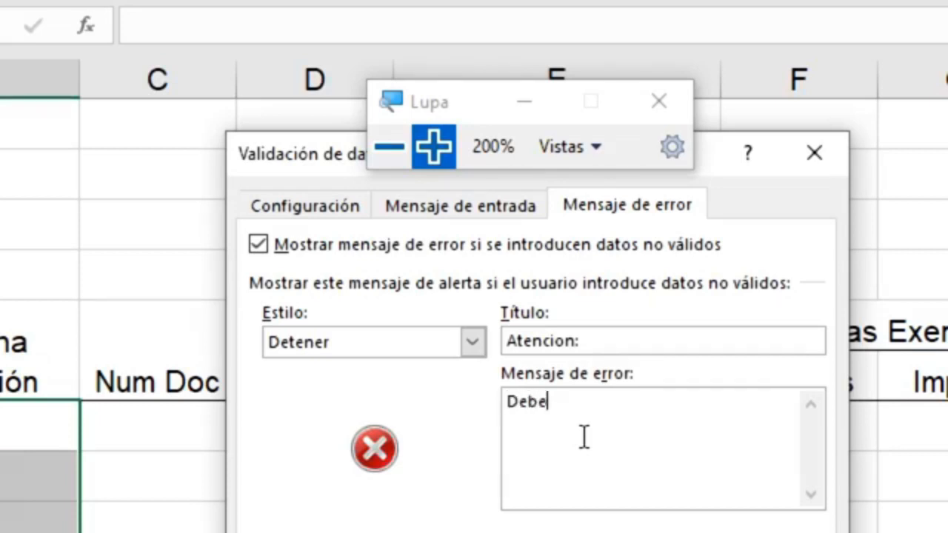
text( ingresar )
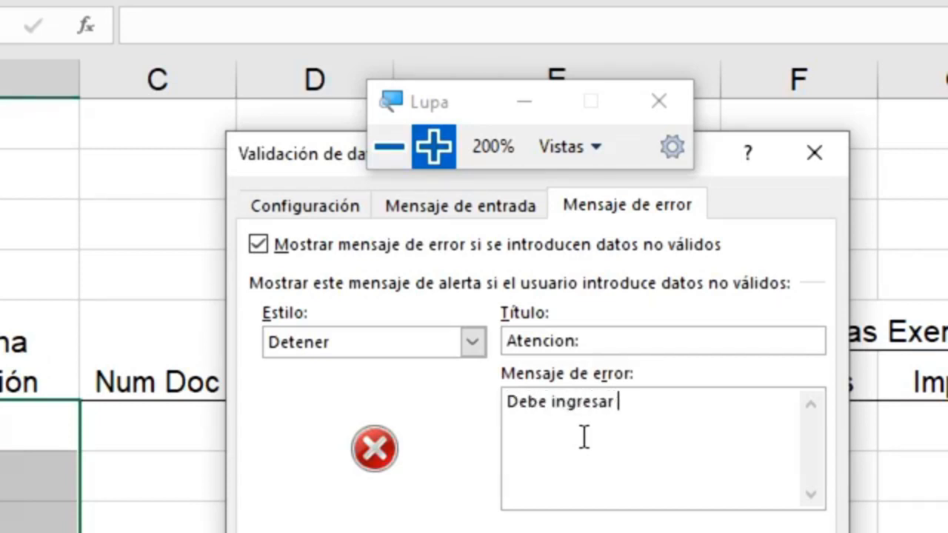
text(una factu)
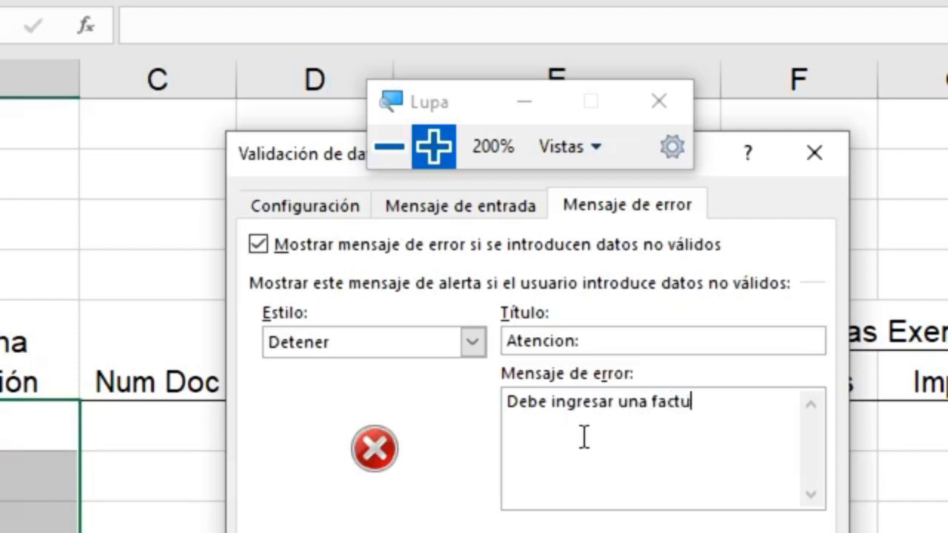
text(ra del mes actual.)
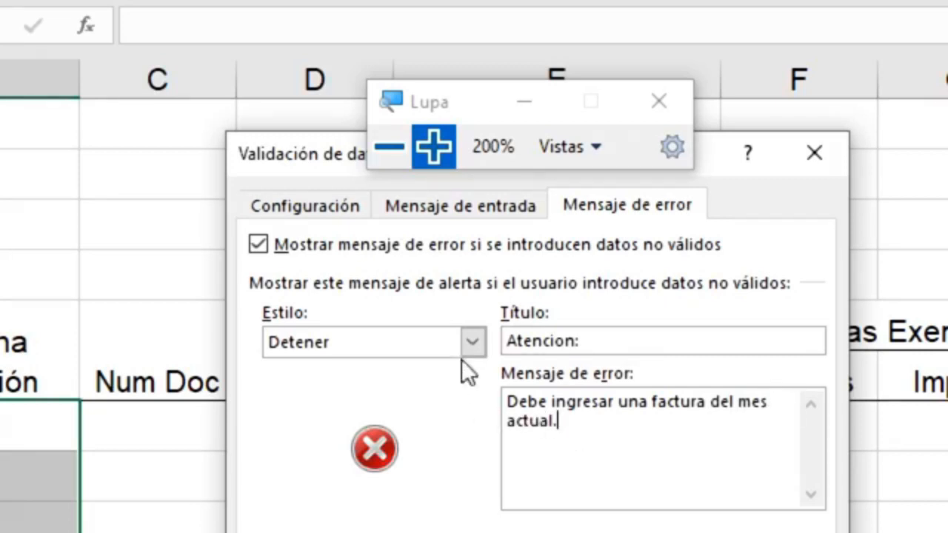
Set the error-alert style to Advertencia and apply the date validation rule
click(472, 342)
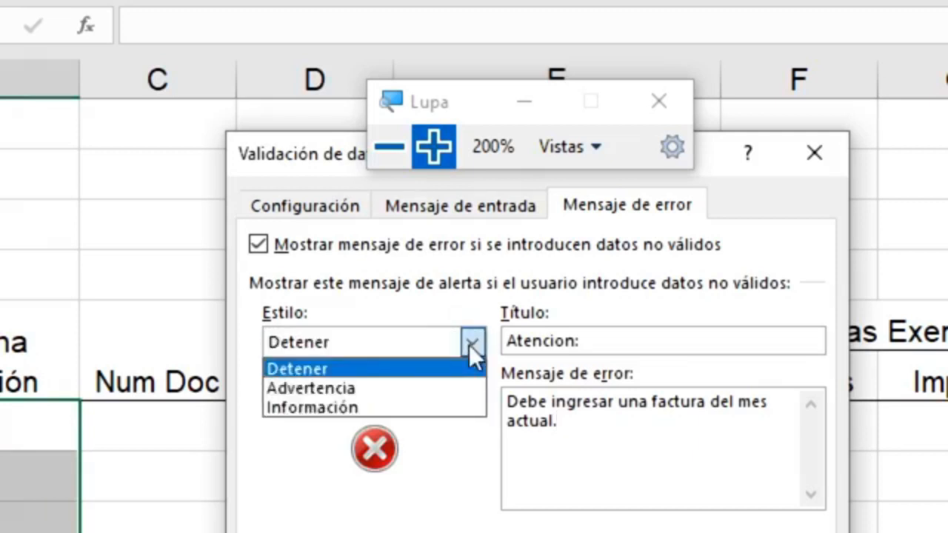
click(375, 393)
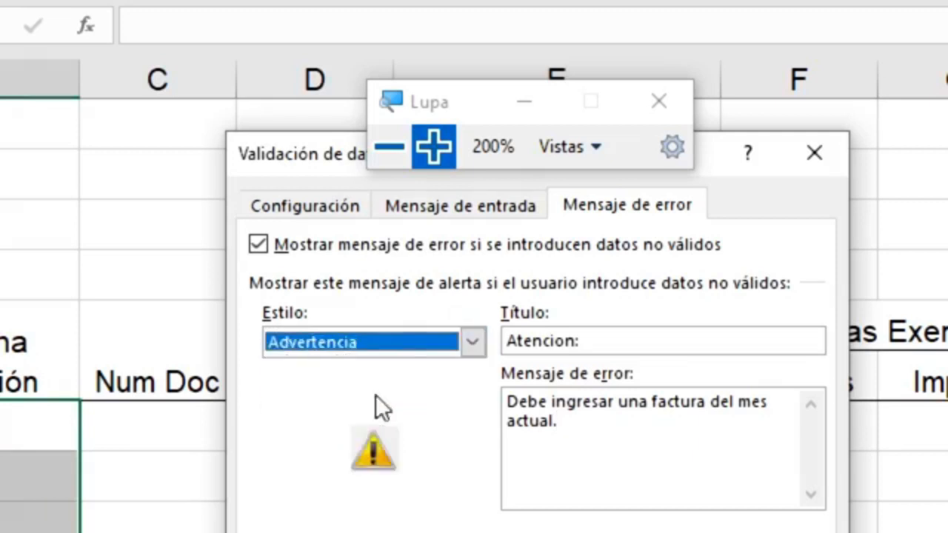
click(472, 344)
click(429, 407)
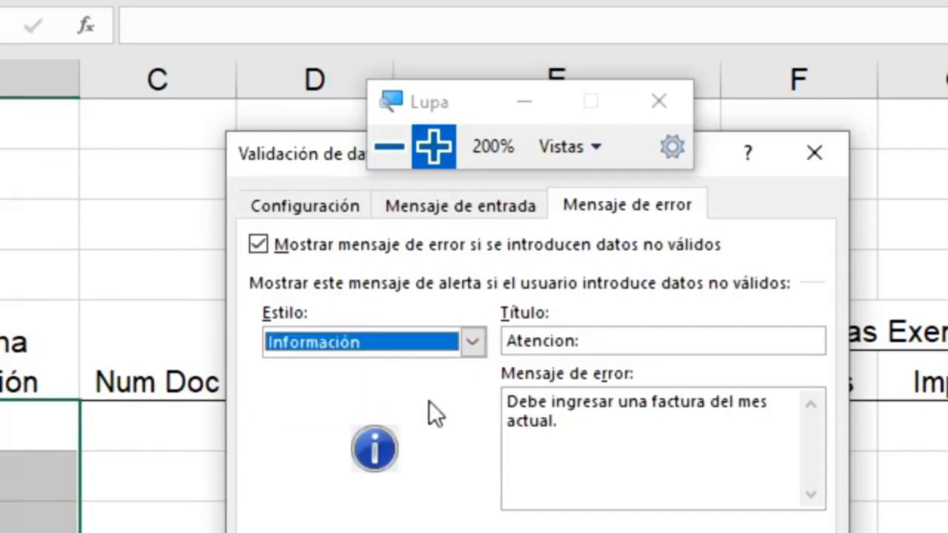
click(478, 346)
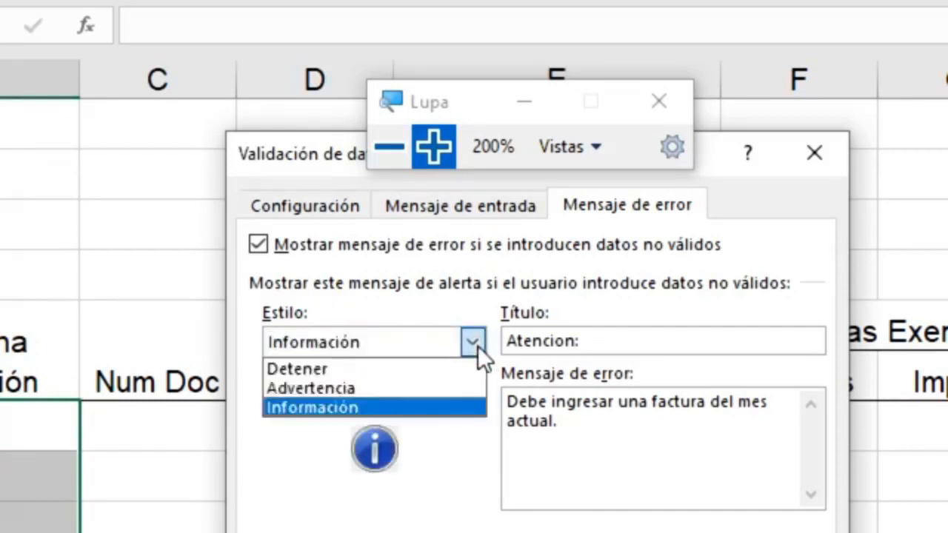
click(392, 383)
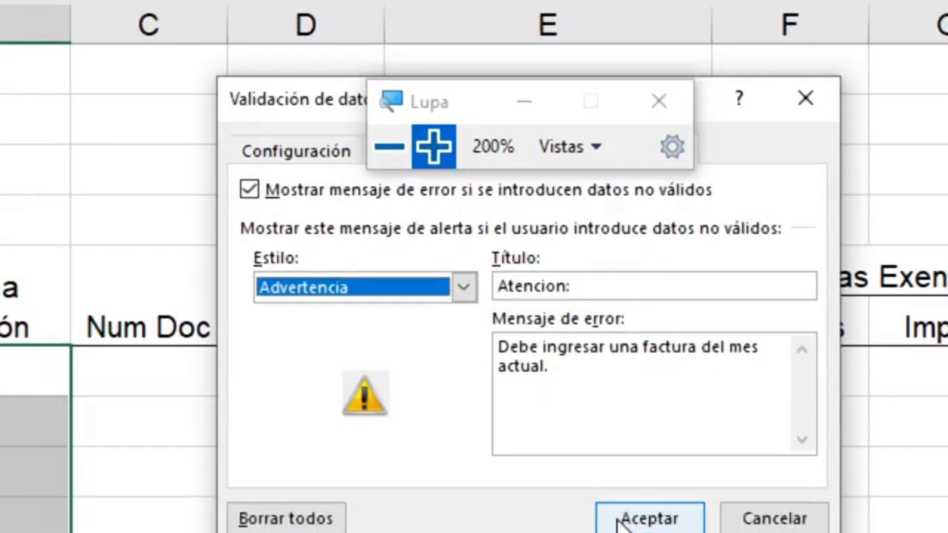
click(620, 520)
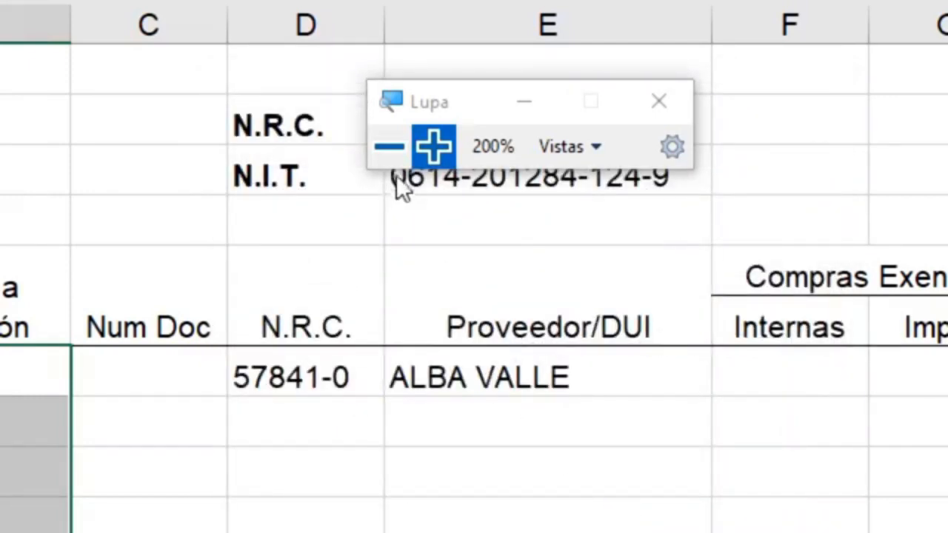
Enter 07/04/2020 as entry 1's Fecha Emisión in B108
click(390, 147)
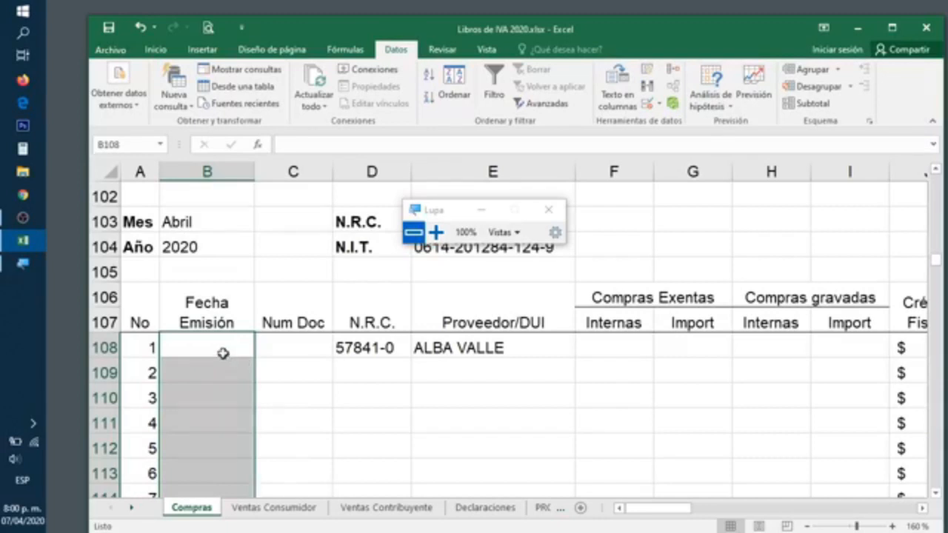
click(223, 353)
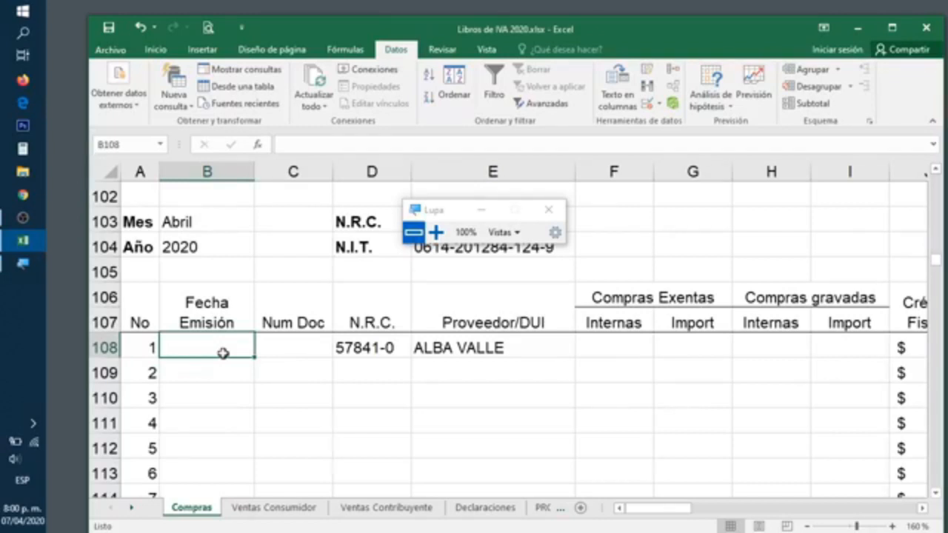
text(07)
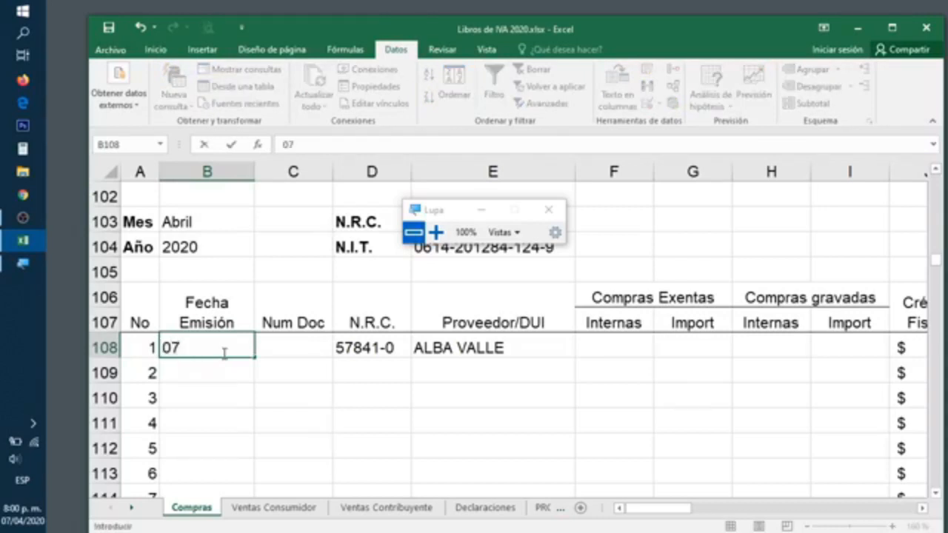
text(/04/29)
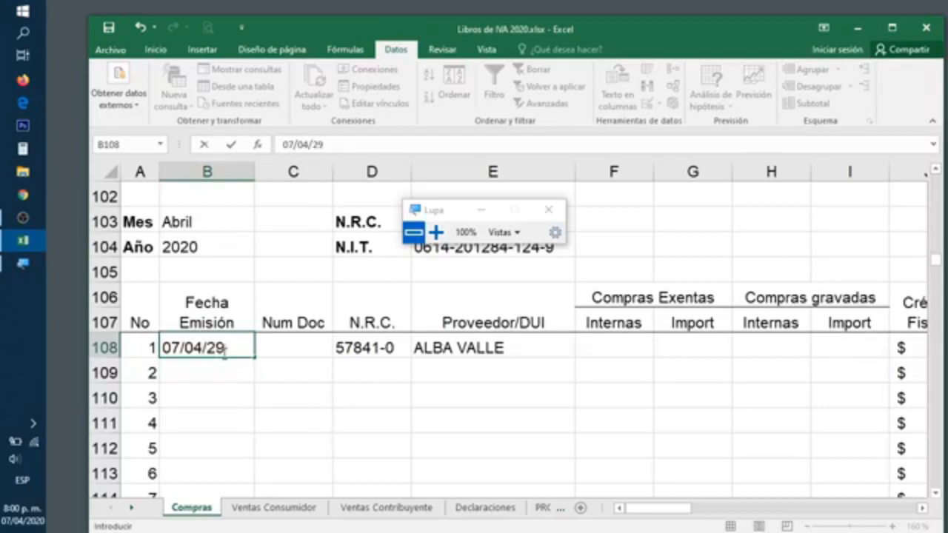
key(BackSpace)
text(020)
key(Return)
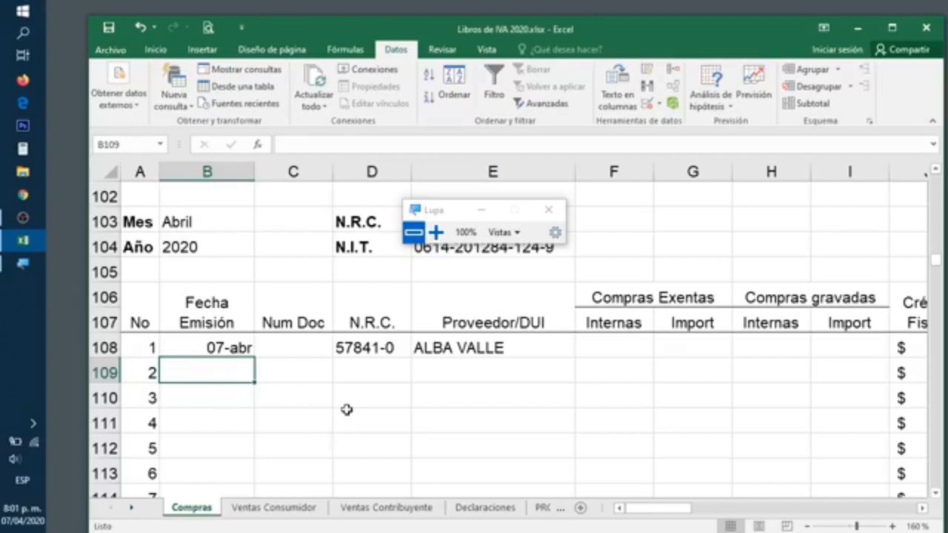
Enter 07/03/2020 in B109 to trigger the Atencion warning
text(=)
key(BackSpace)
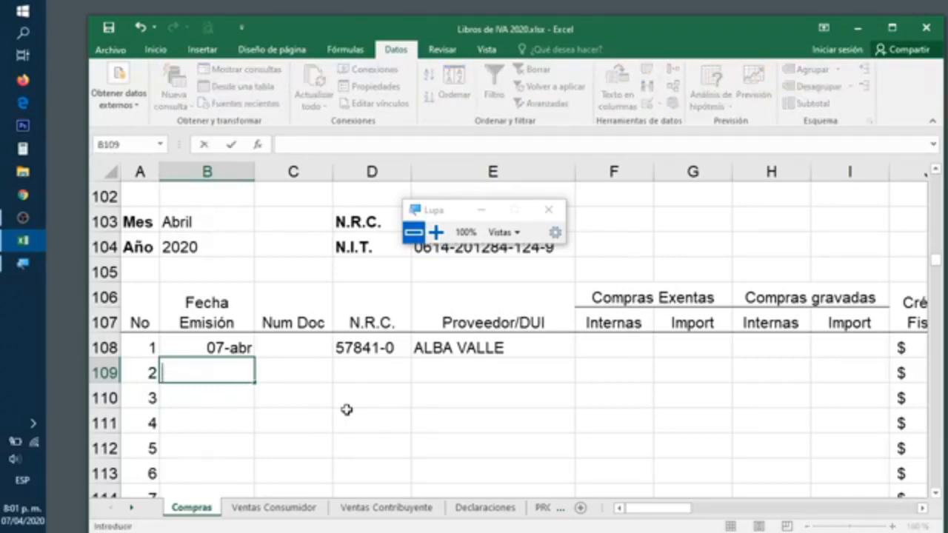
text(07/03)
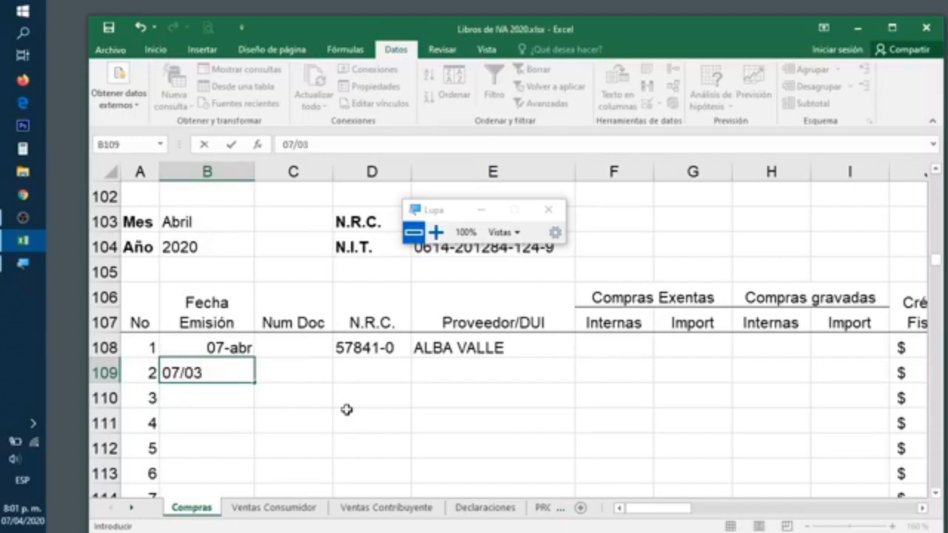
text(/202)
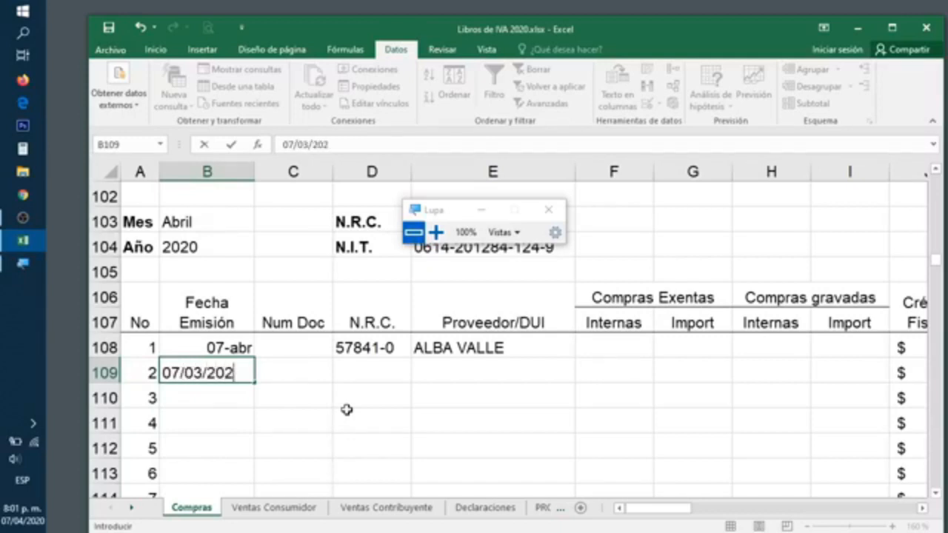
text(0)
key(Return)
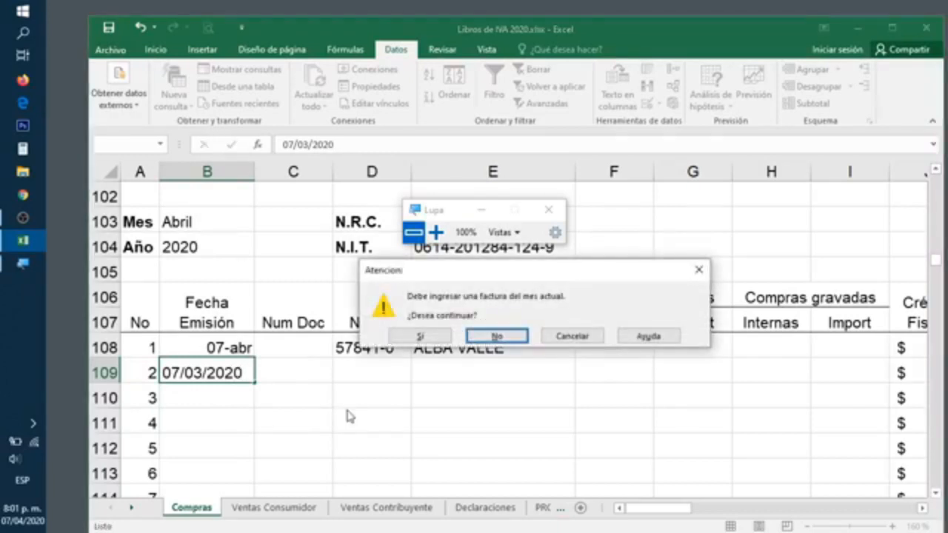
Reject the March date with No and correct B109 to 07/04/2020
click(440, 235)
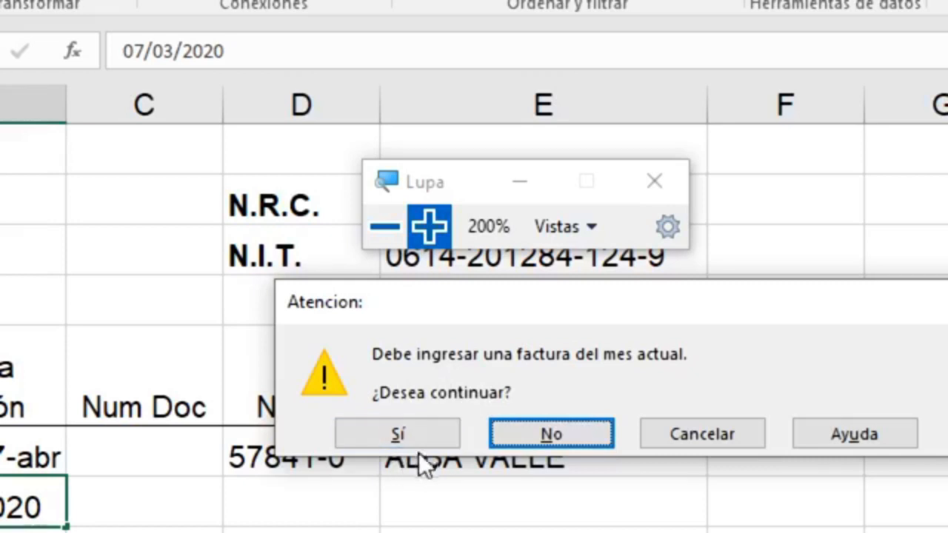
click(550, 433)
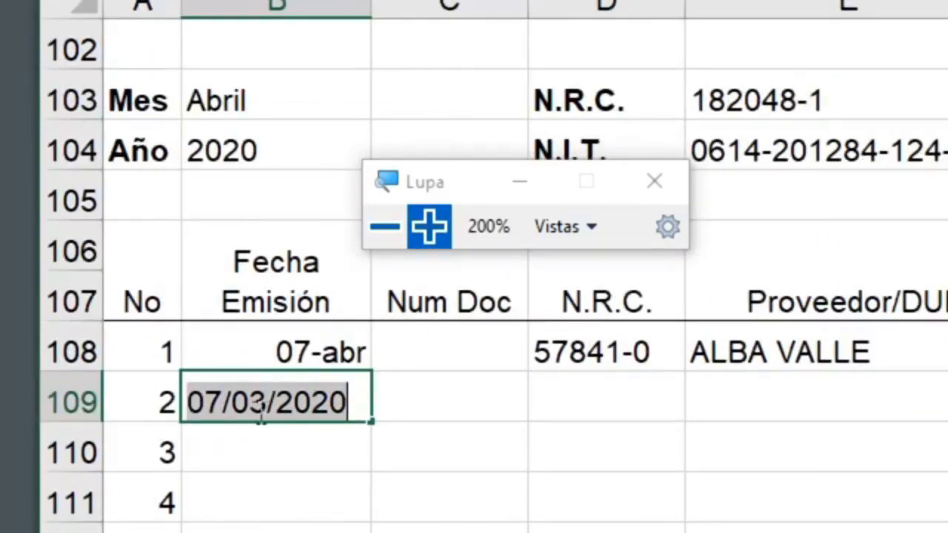
click(267, 407)
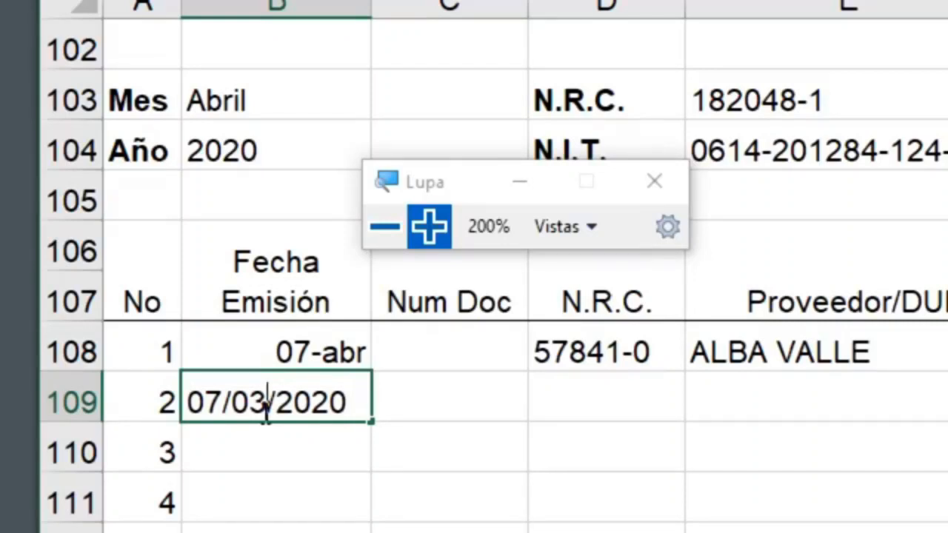
key(BackSpace)
text(4)
key(Return)
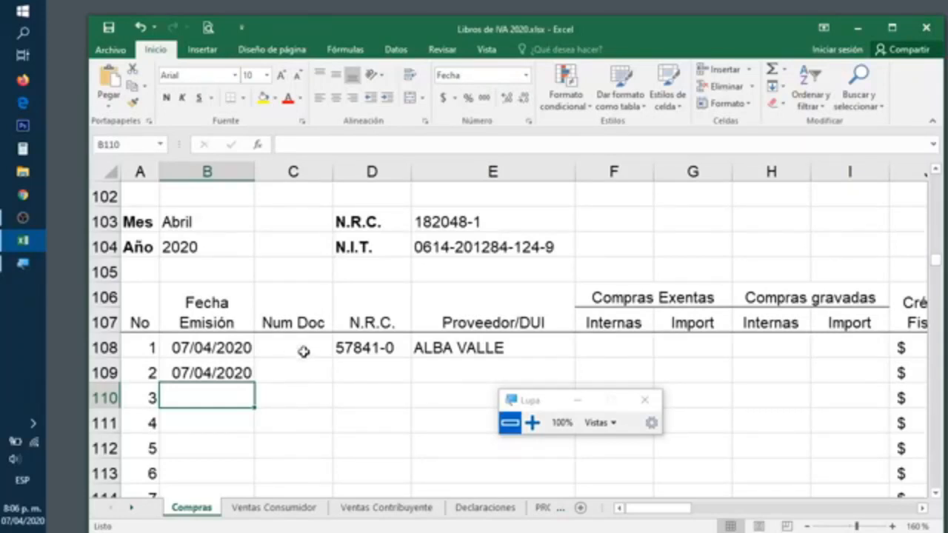
Select Num Doc cells C108:C128 and open Data Validation
drag(311, 347, 303, 470)
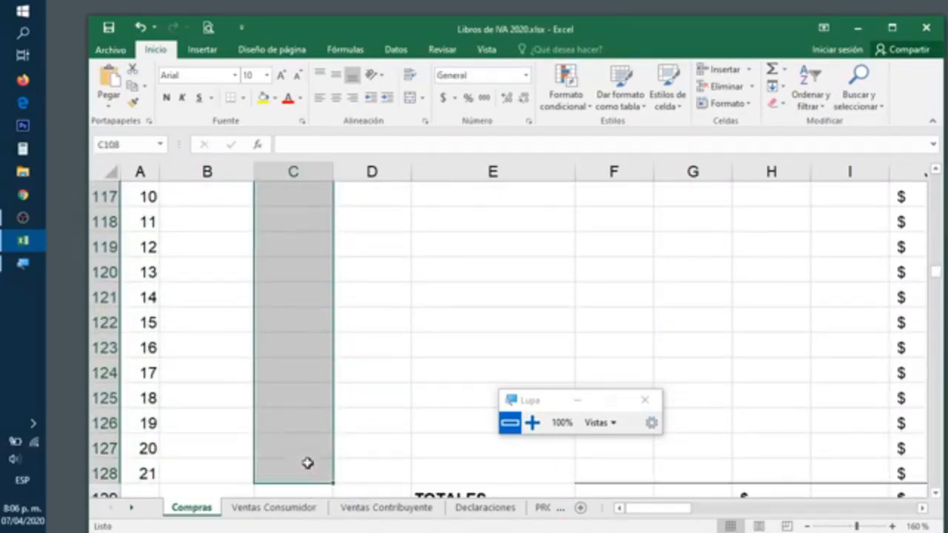
click(396, 52)
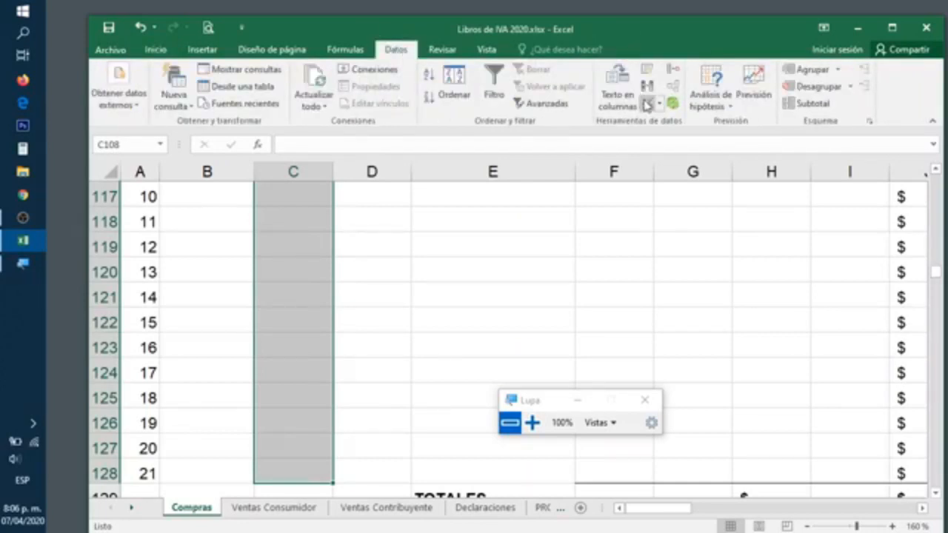
click(646, 105)
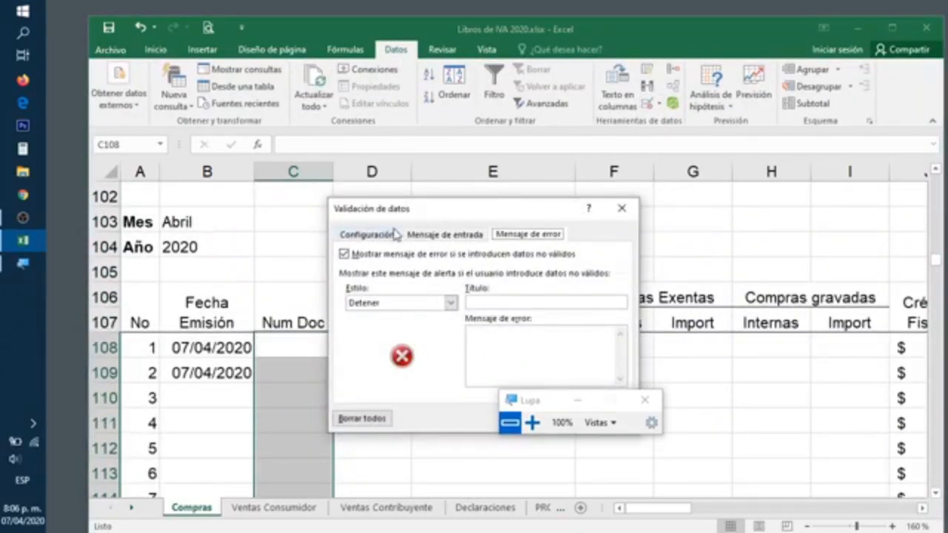
click(527, 428)
Allow only whole numbers greater than or equal to 1, with Ignore blank unchecked
click(209, 55)
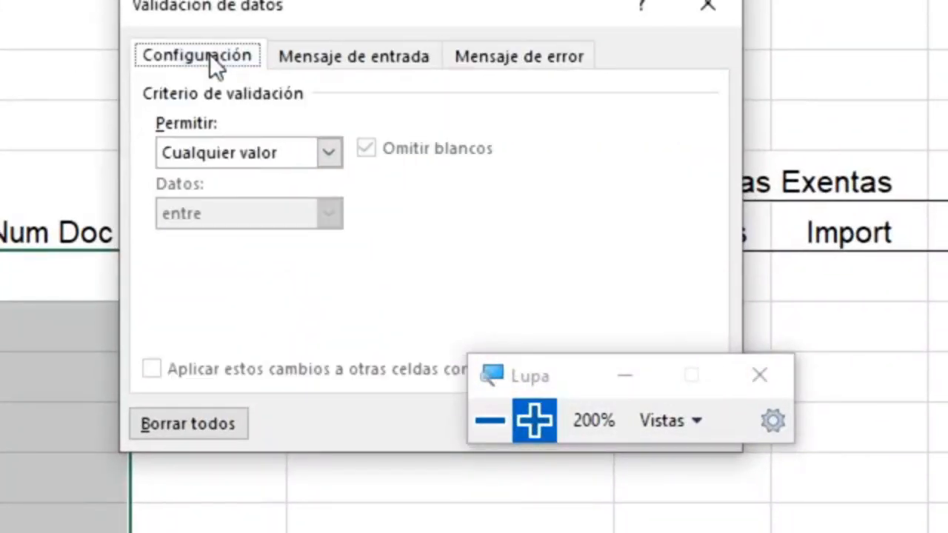
click(328, 154)
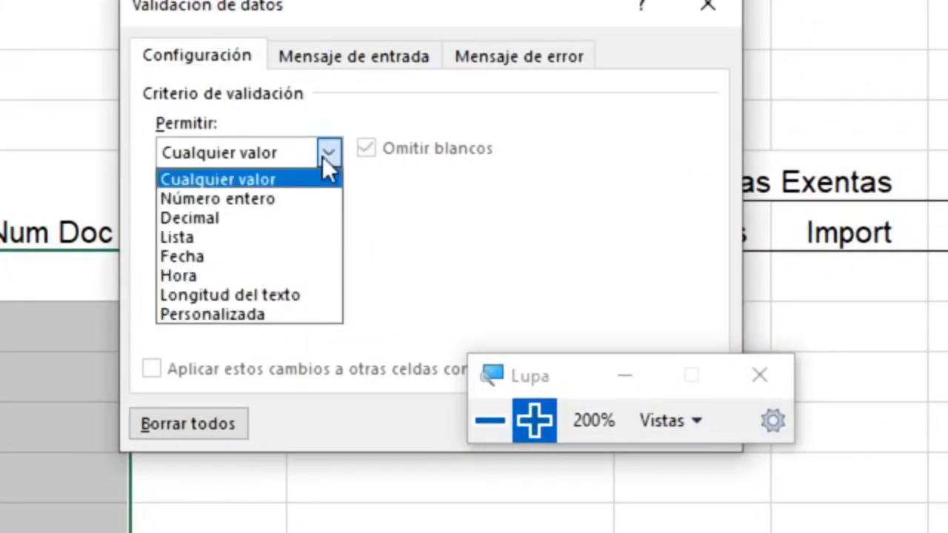
click(264, 198)
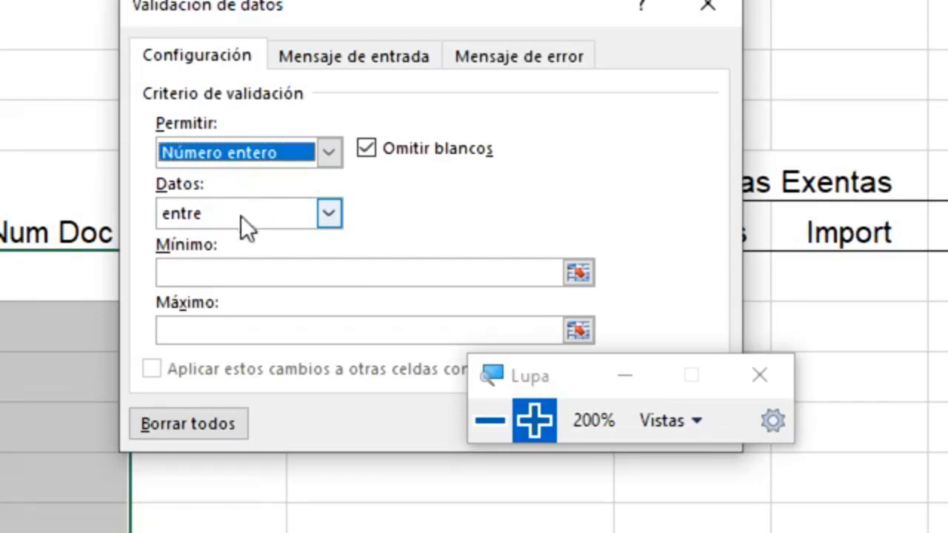
click(276, 214)
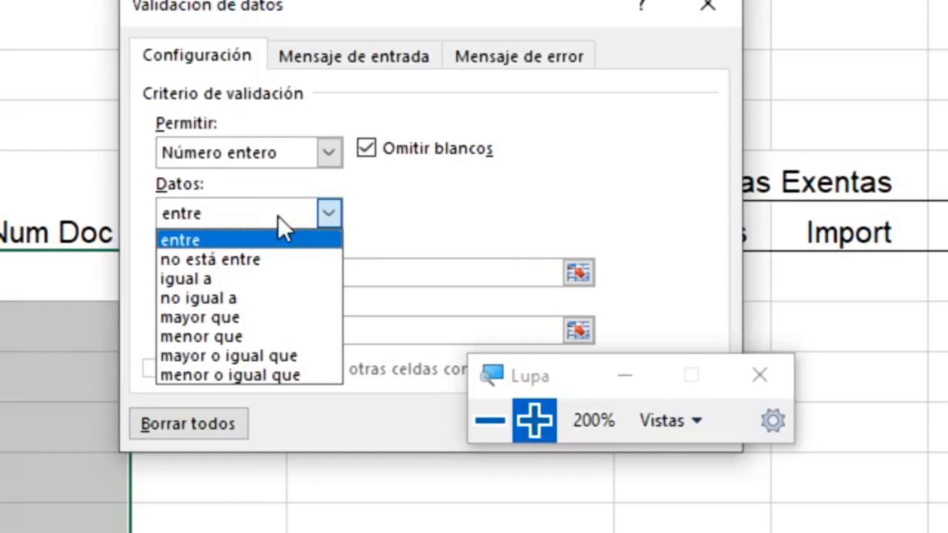
click(248, 358)
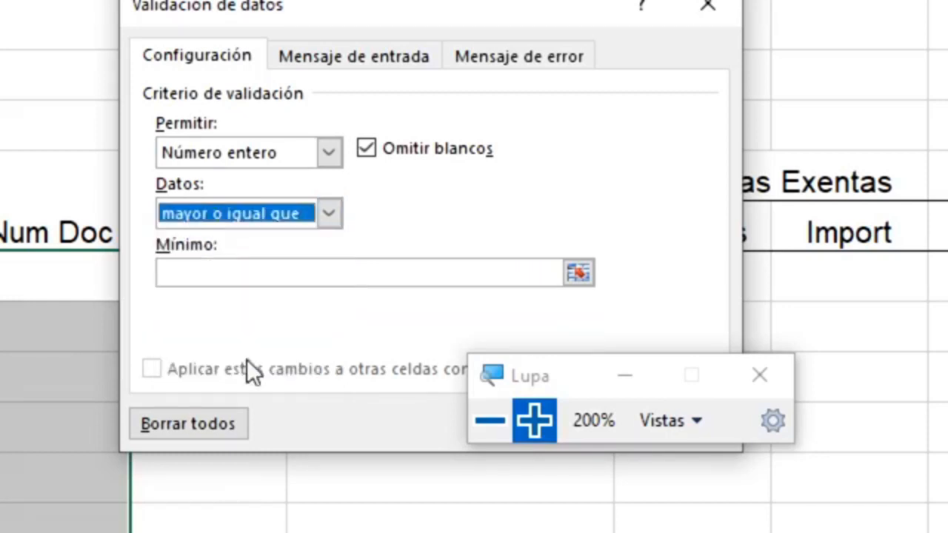
click(190, 274)
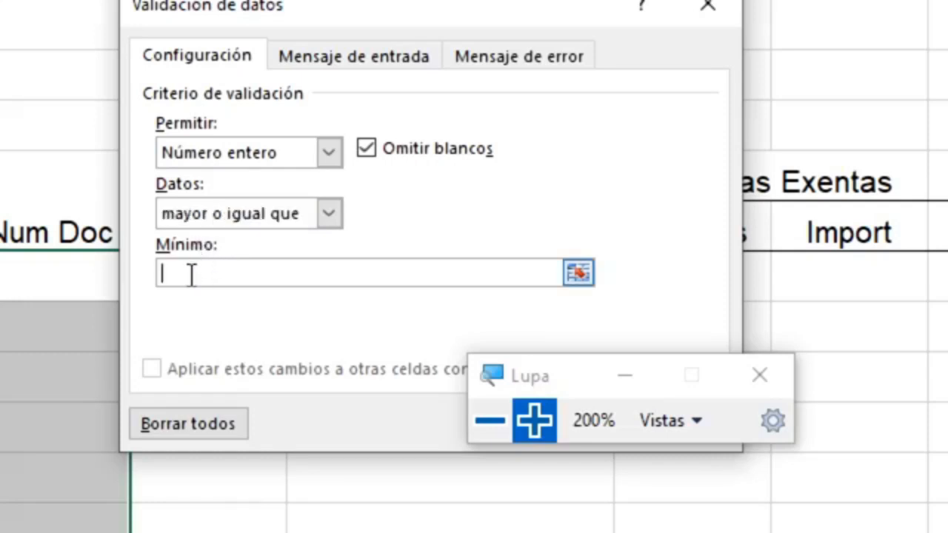
text(1)
click(380, 158)
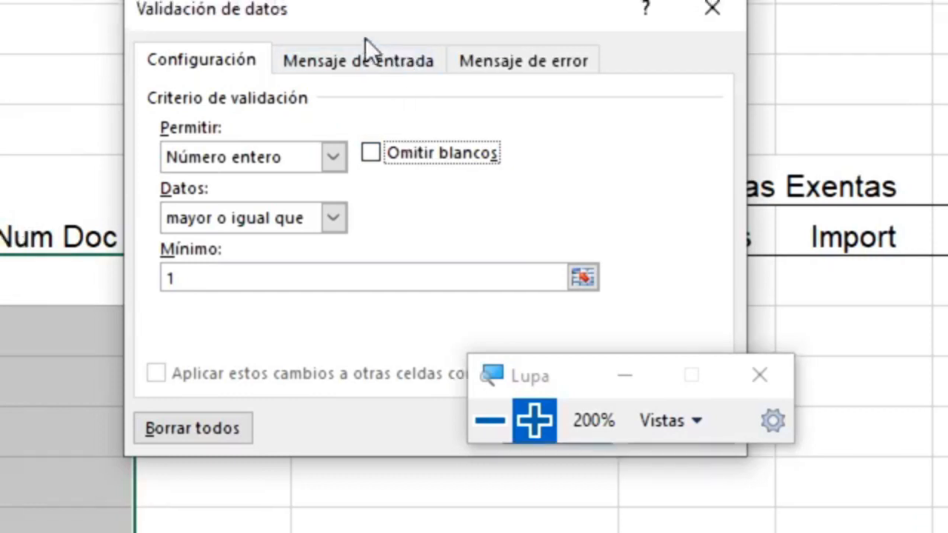
Add a Stop error alert titled 'Atencion' reading 'El numero de la factura es obligatorio' and apply the rule
click(368, 68)
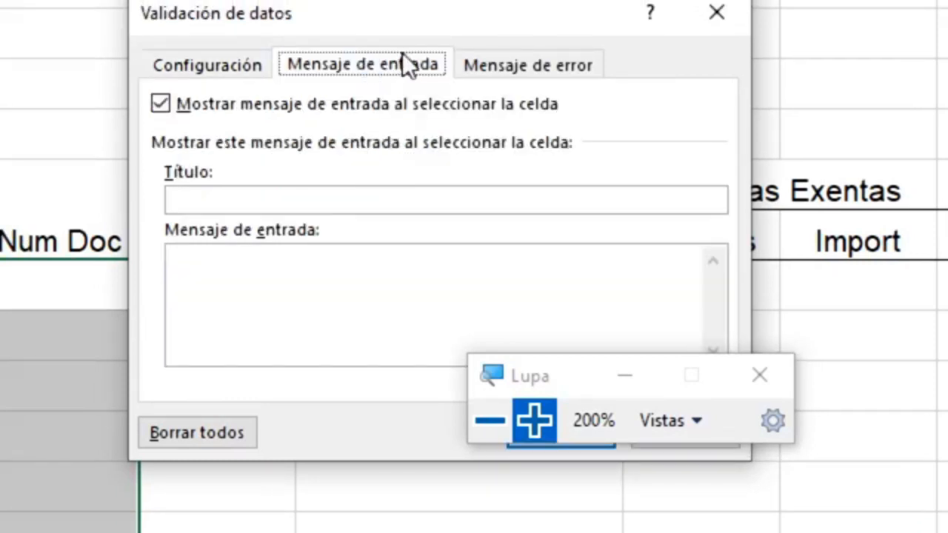
click(471, 74)
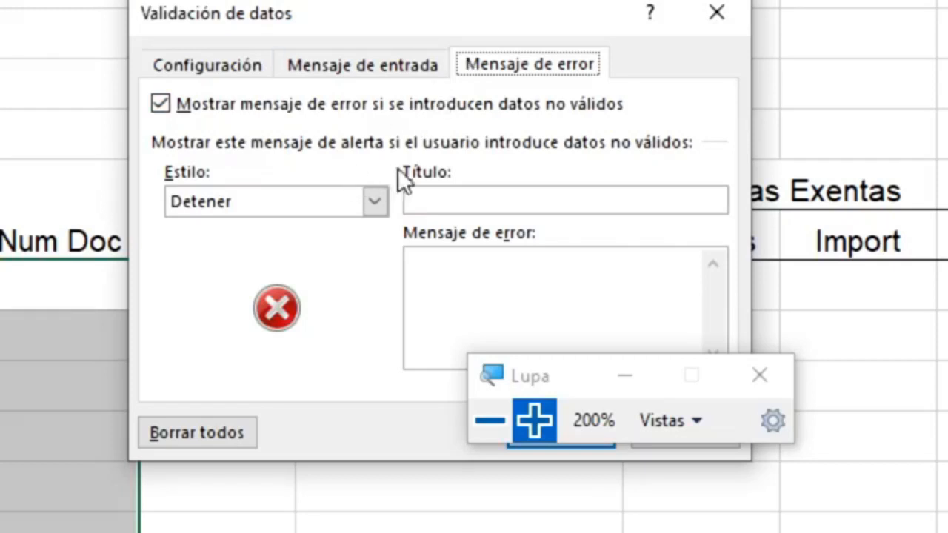
click(444, 205)
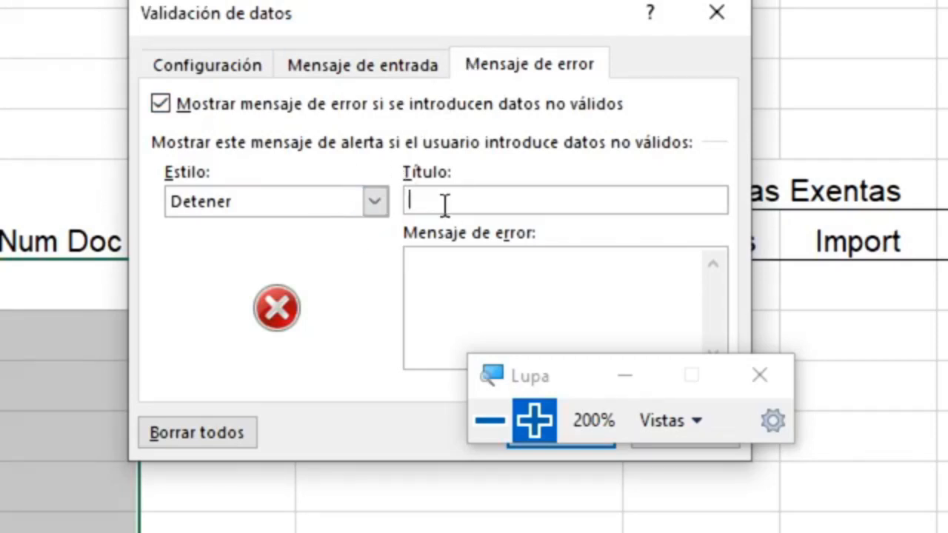
text(Atencion)
click(449, 291)
text(El num)
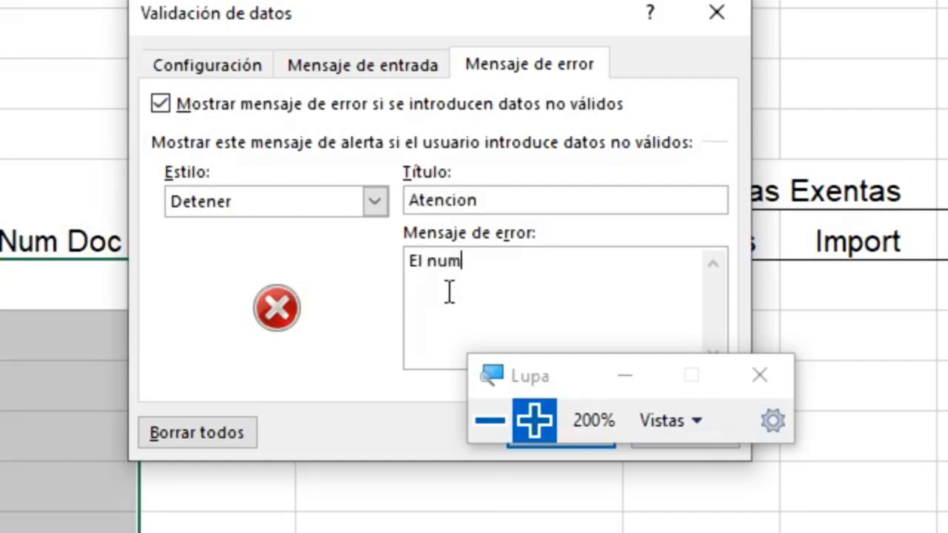
text(ero de la factur)
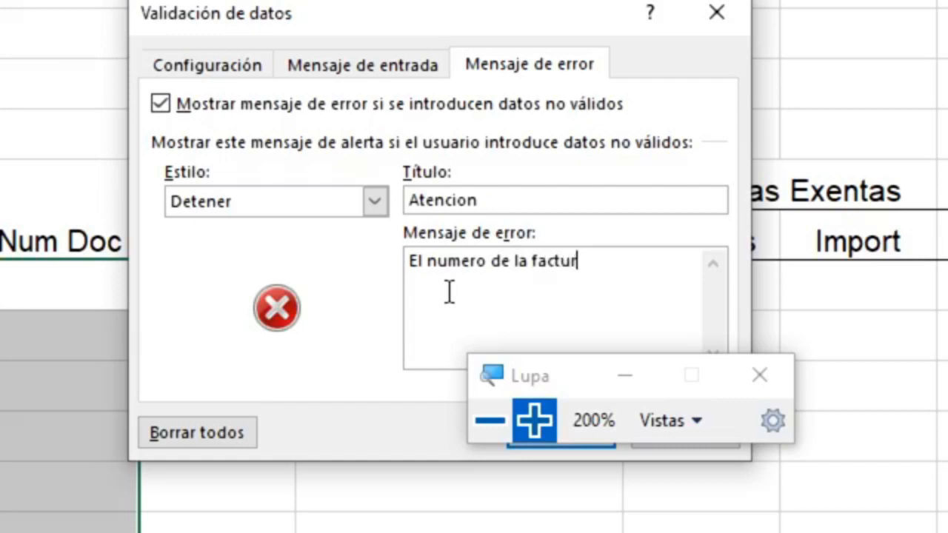
text(a es obli)
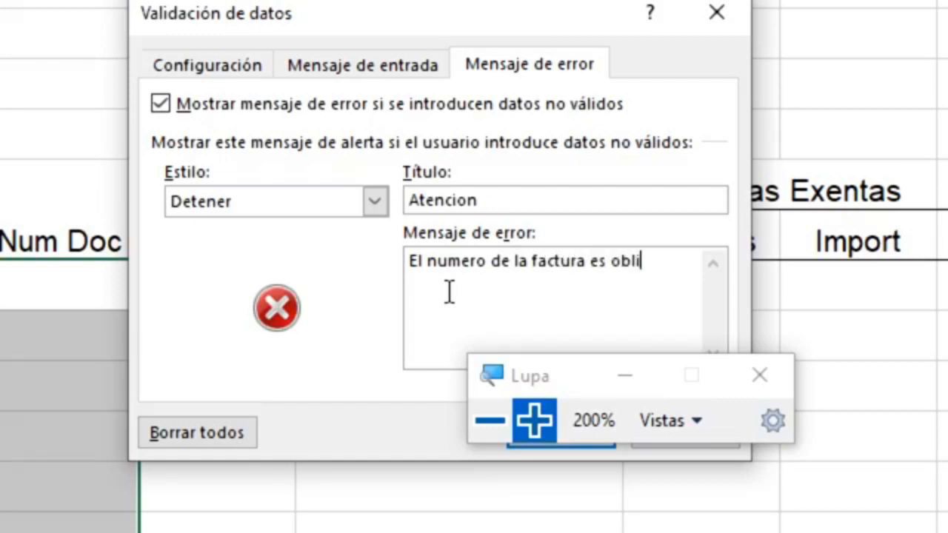
text(gatorio.)
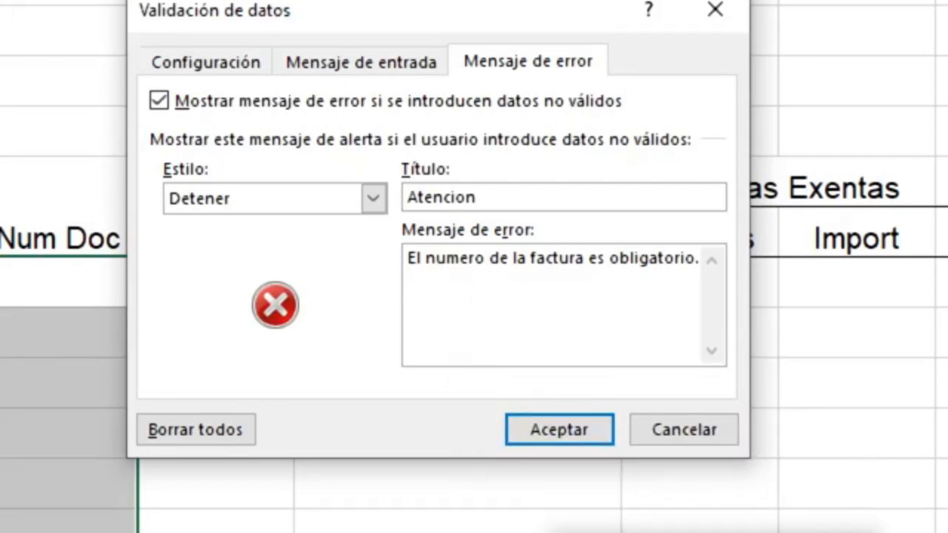
click(540, 442)
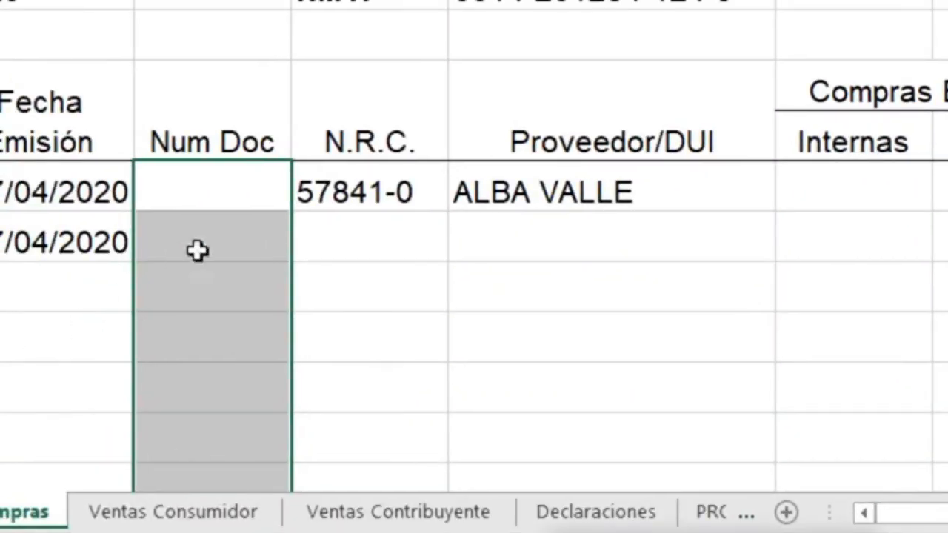
Enter 11 as the first Num Doc, see the text 'once' rejected, and enter 12 instead
click(176, 174)
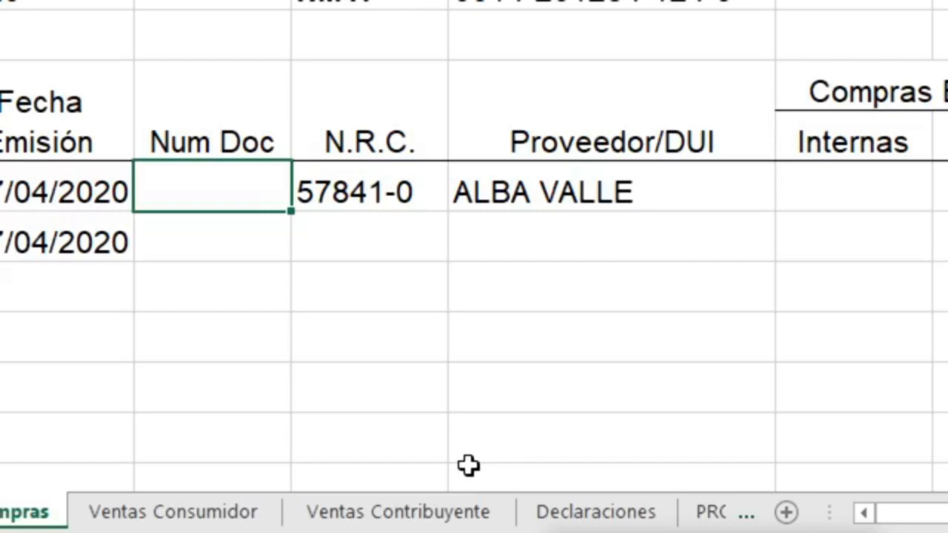
text(11)
key(Return)
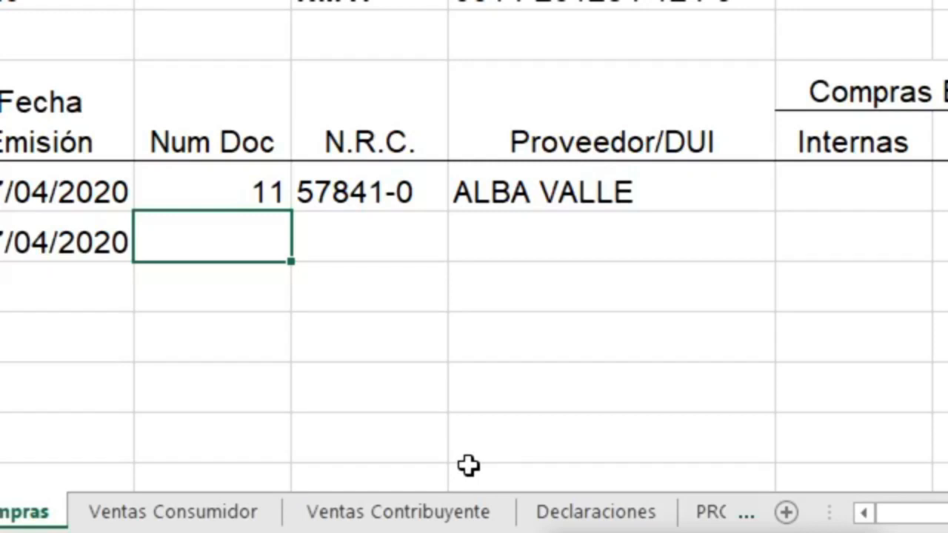
text(once)
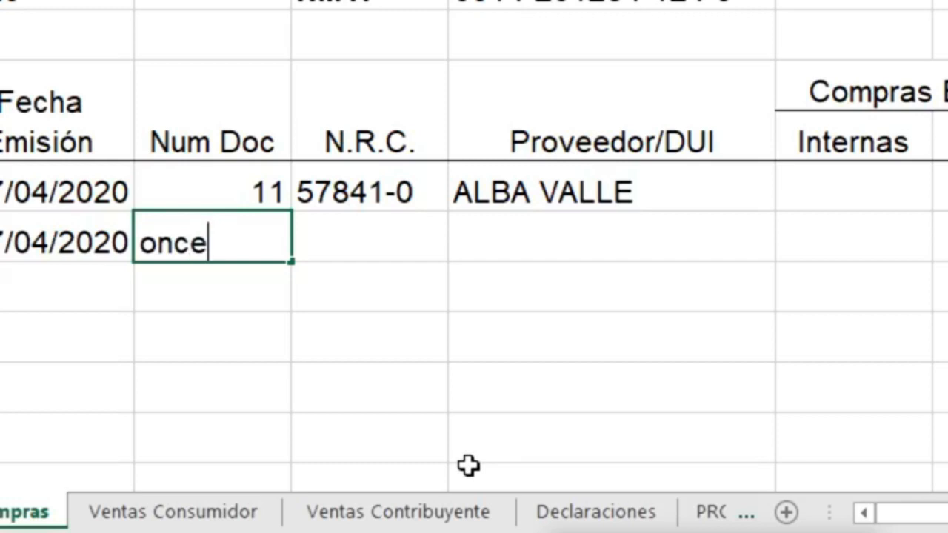
key(Return)
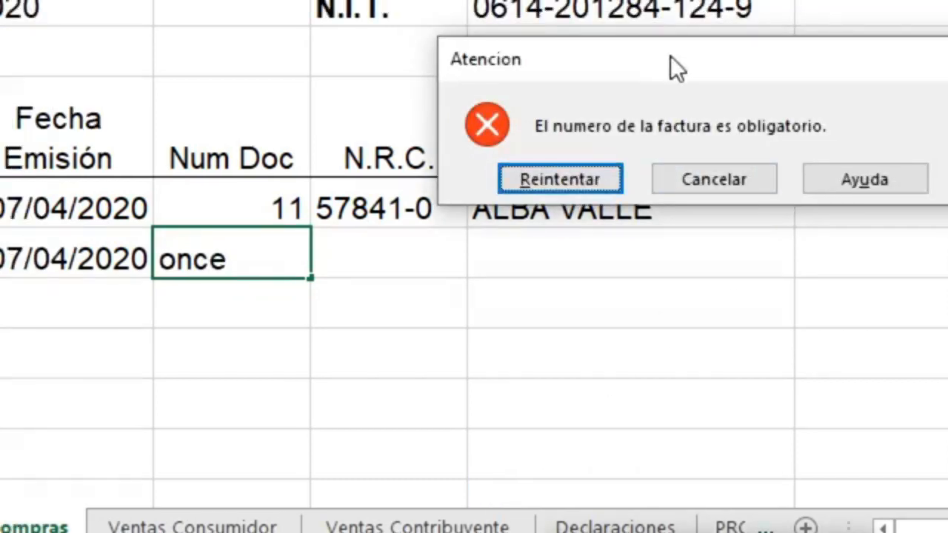
drag(651, 40, 550, 141)
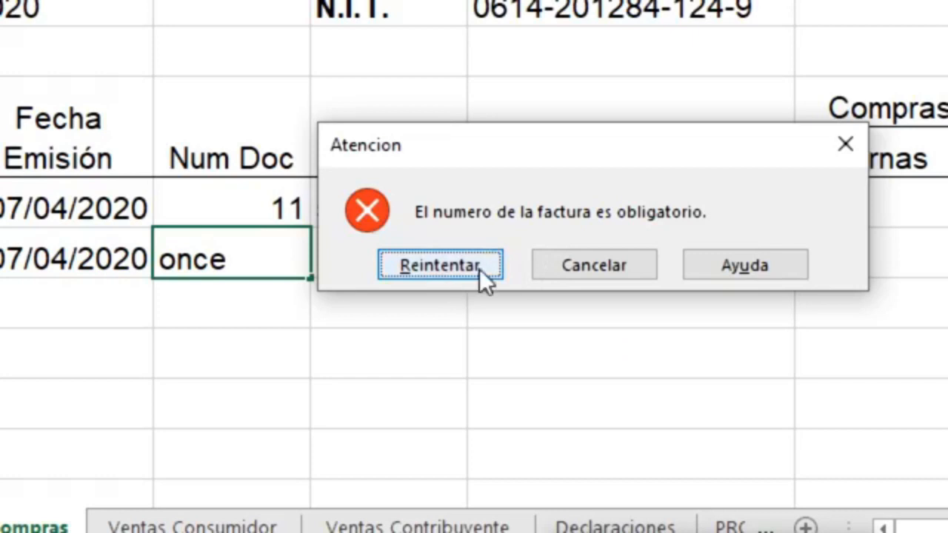
click(440, 265)
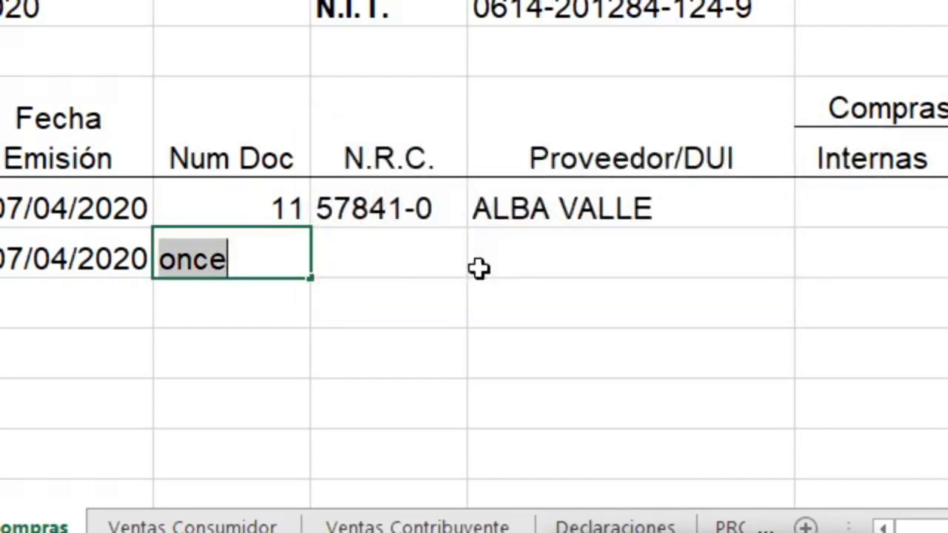
text(12)
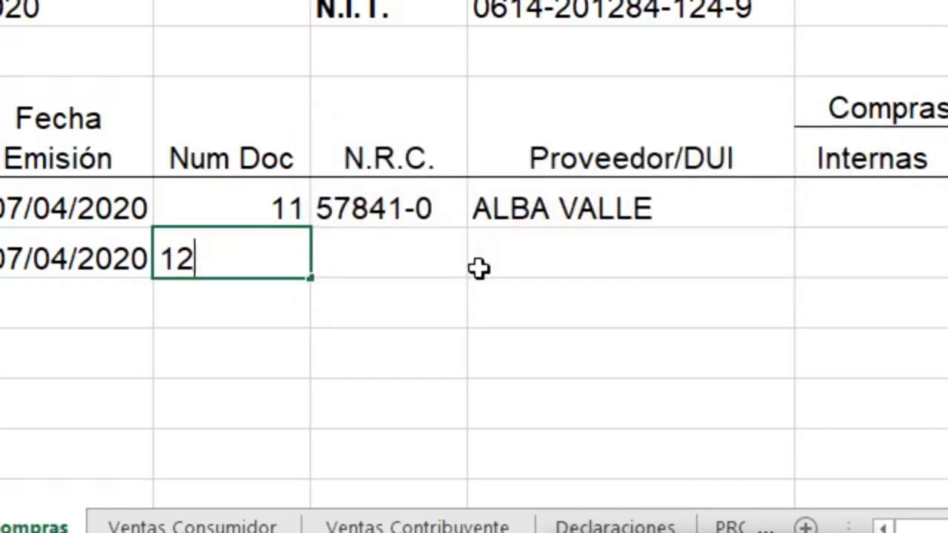
key(Return)
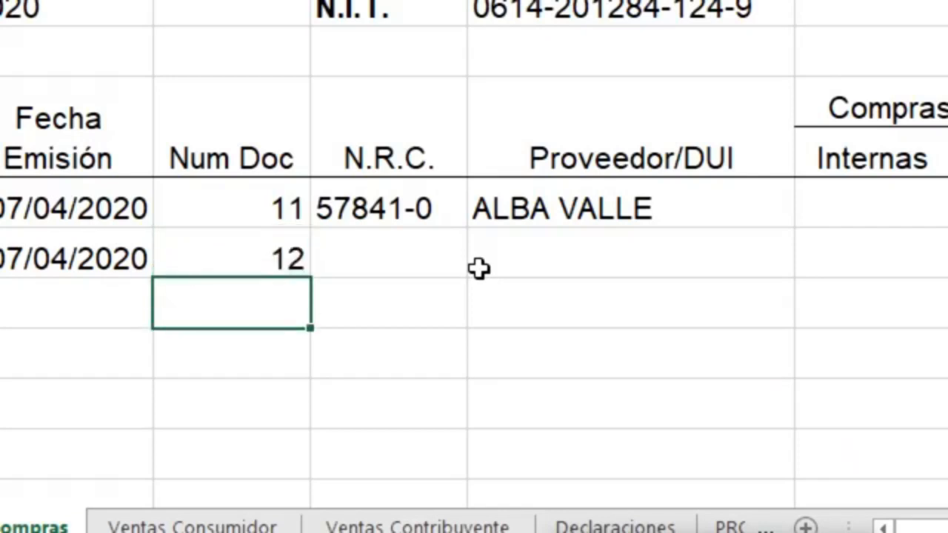
Re-enter the first two Num Doc values as 011 and 012
key(Up)
key(Up)
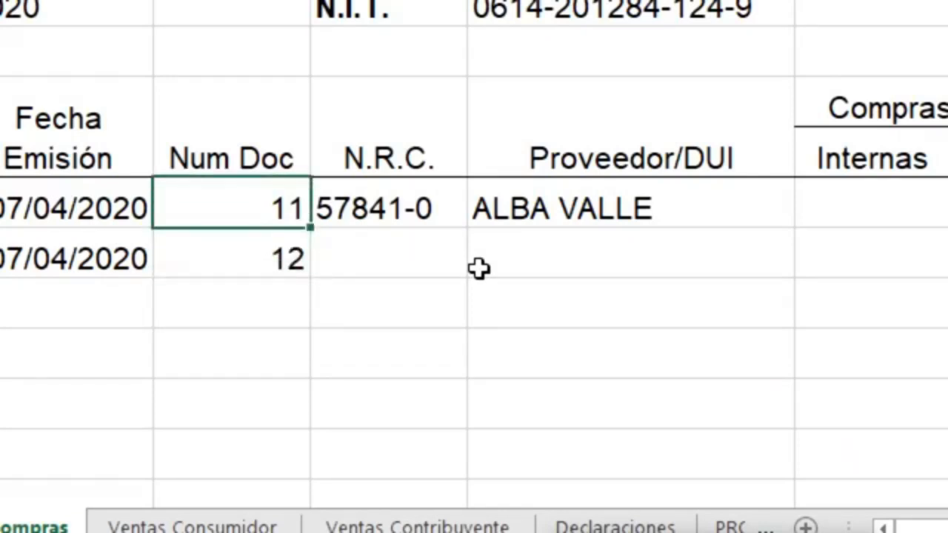
key(Down)
key(Up)
text(011)
key(Return)
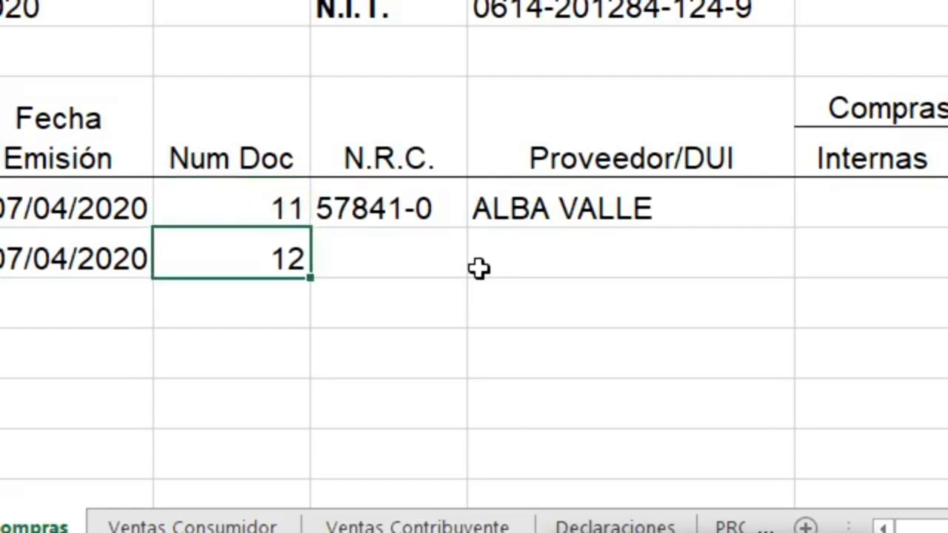
text(012)
key(Return)
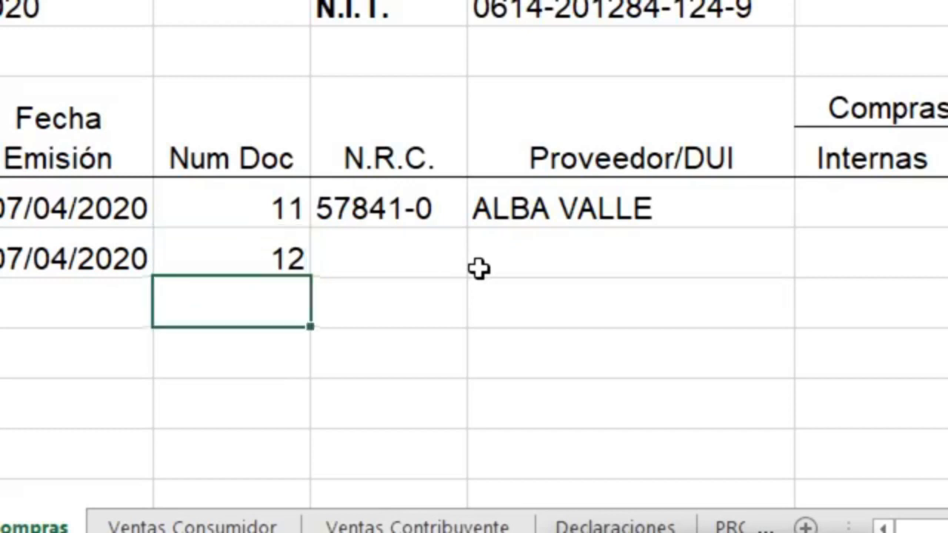
key(Up)
key(Up)
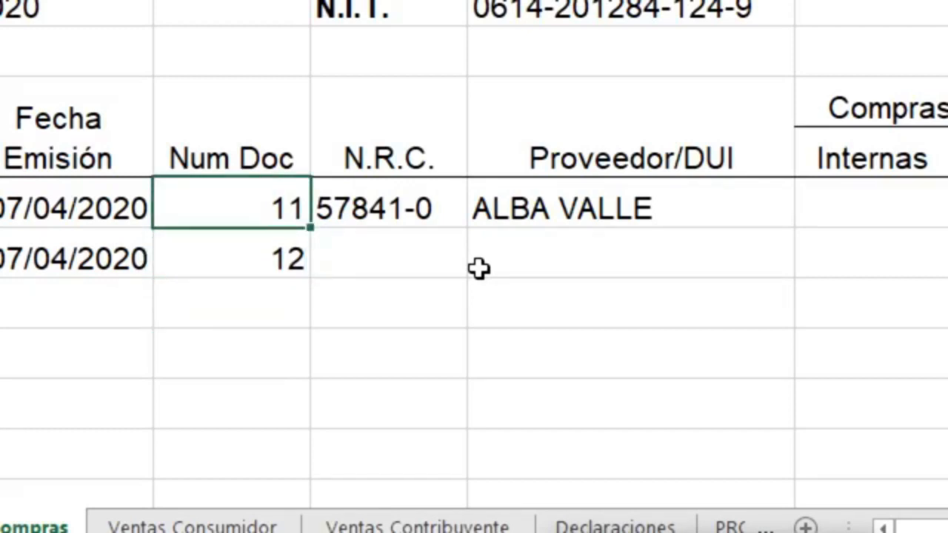
Change the first Num Doc to 45200, confirm a blank is rejected, then enter 19
text(45)
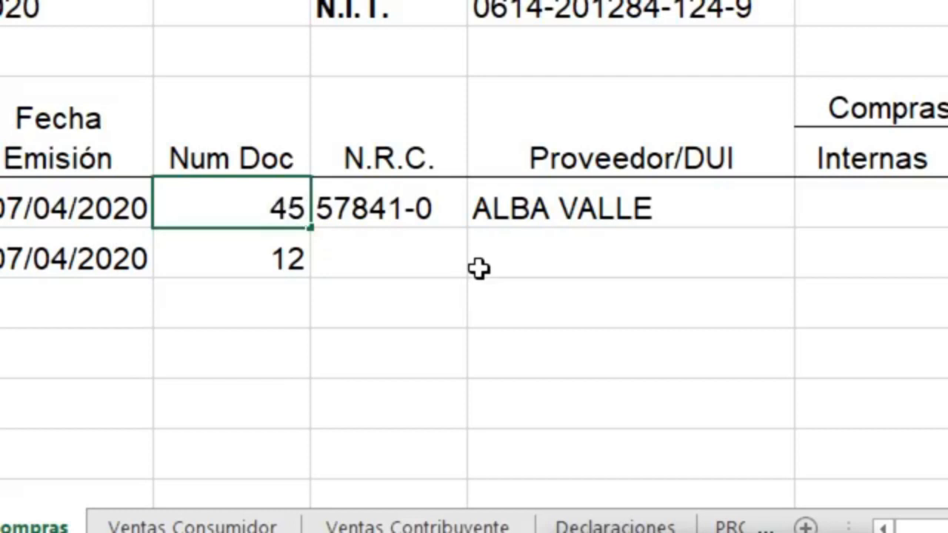
text(200)
key(Return)
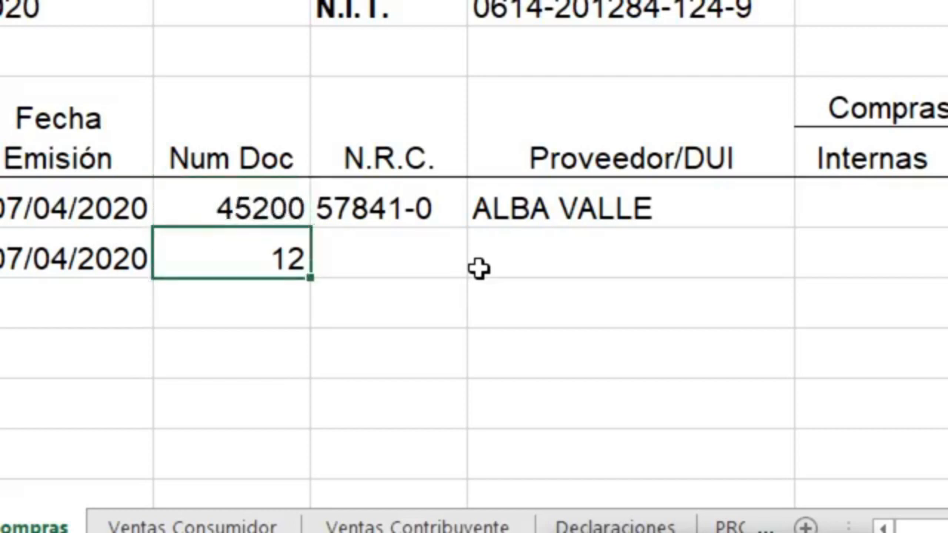
key(Up)
key(Down)
key(Up)
key(BackSpace)
key(Return)
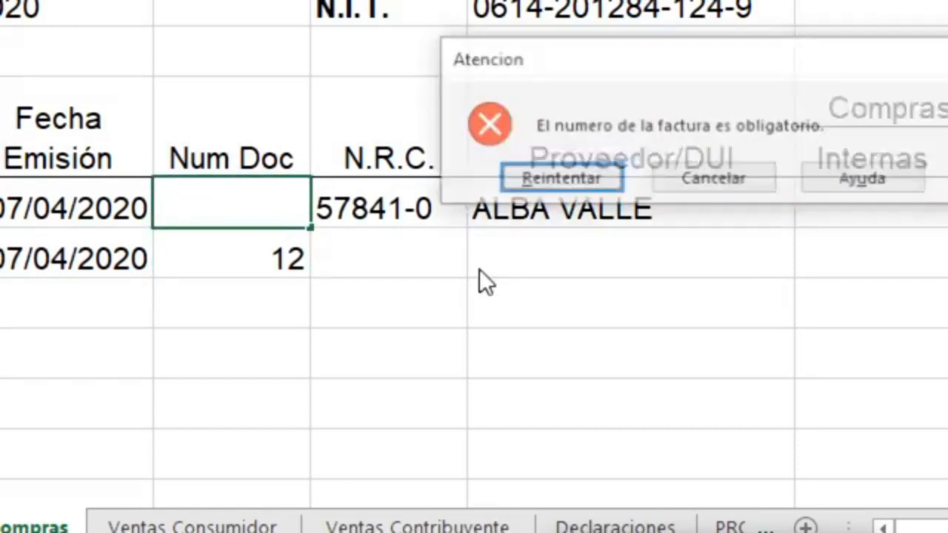
key(Return)
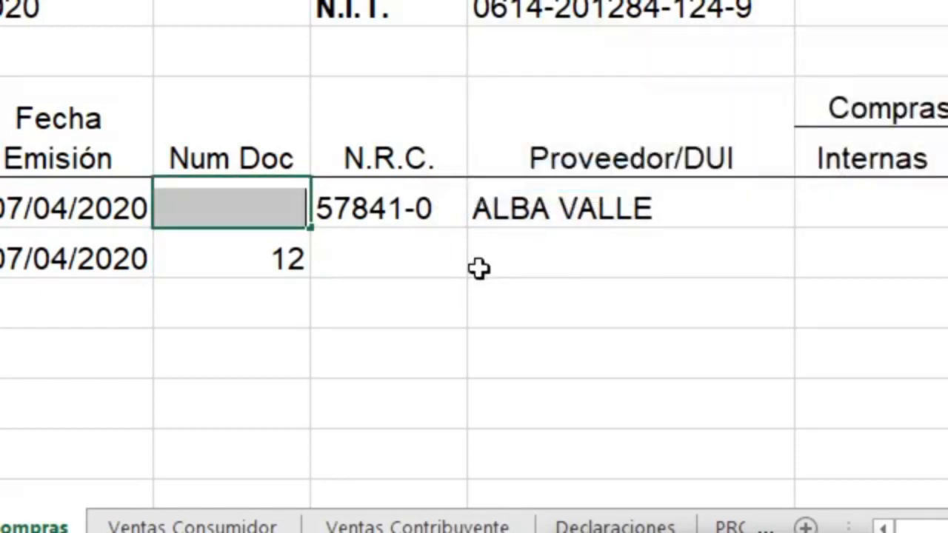
text(19)
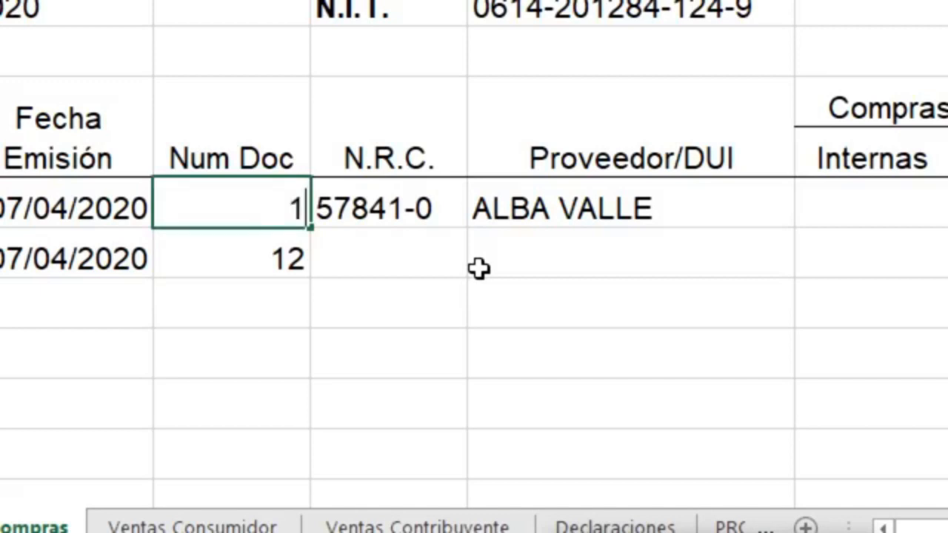
key(Return)
Clear the second row's Num Doc and confirm the text 'jj' is rejected, cancelling it
key(Delete)
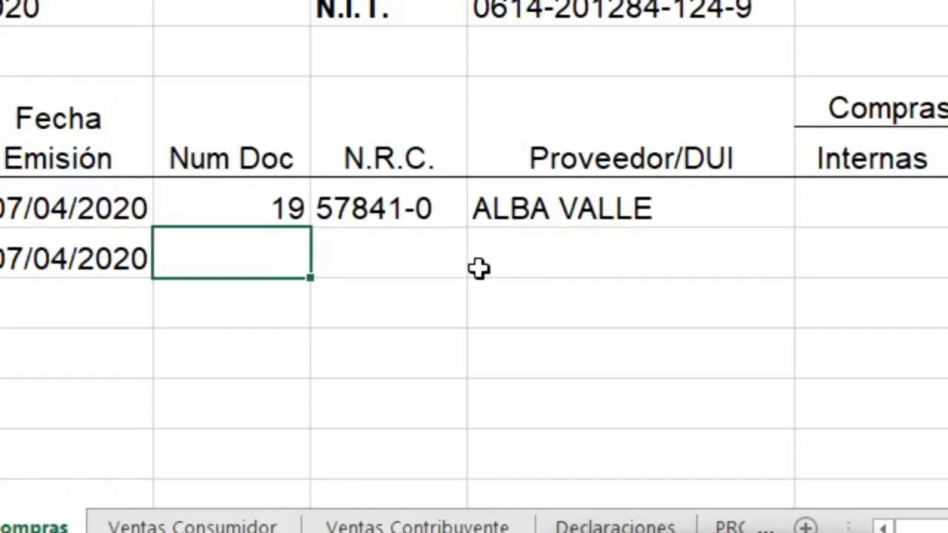
key(Up)
key(Down)
key(Left)
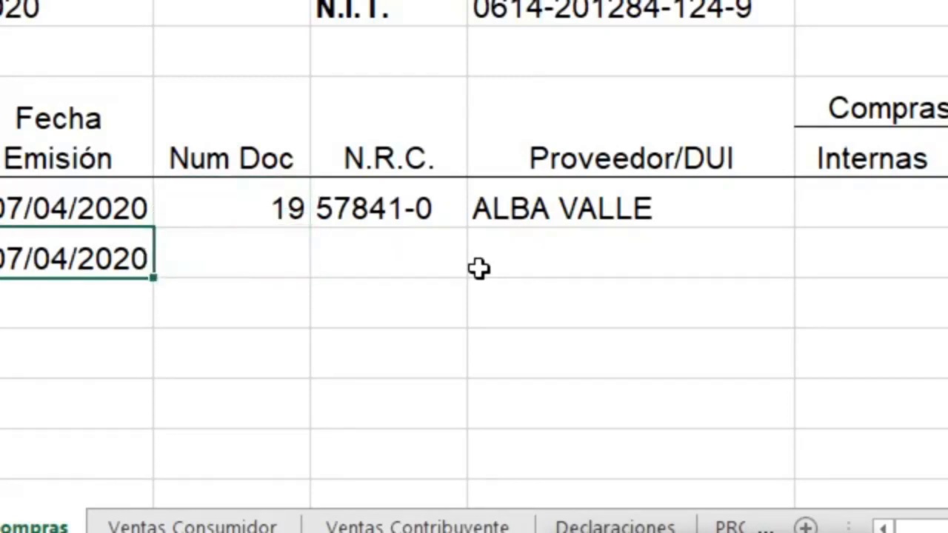
key(Right)
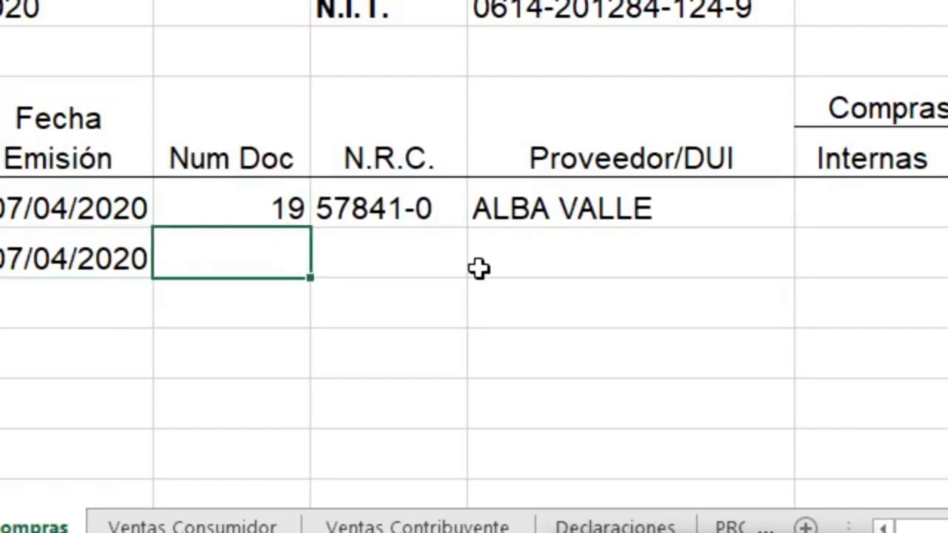
text(jj)
key(Return)
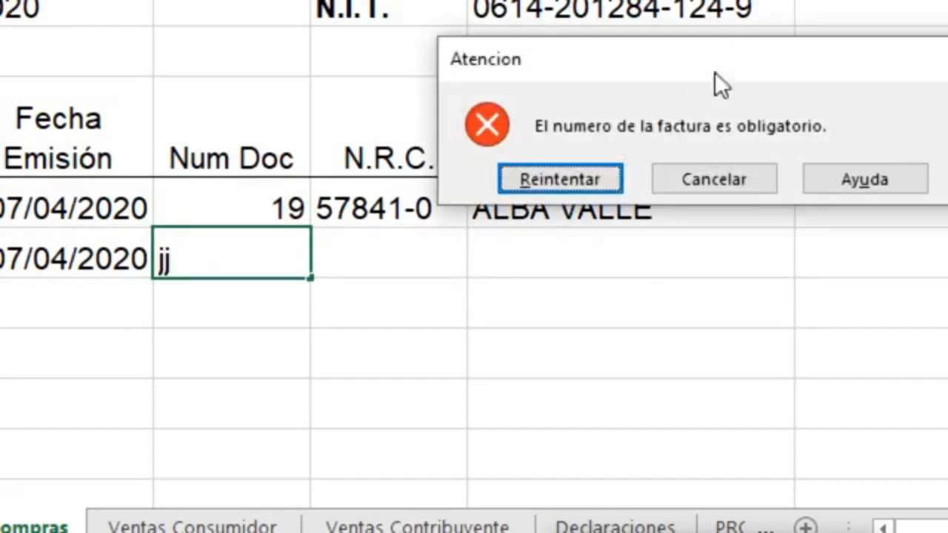
drag(678, 60, 497, 167)
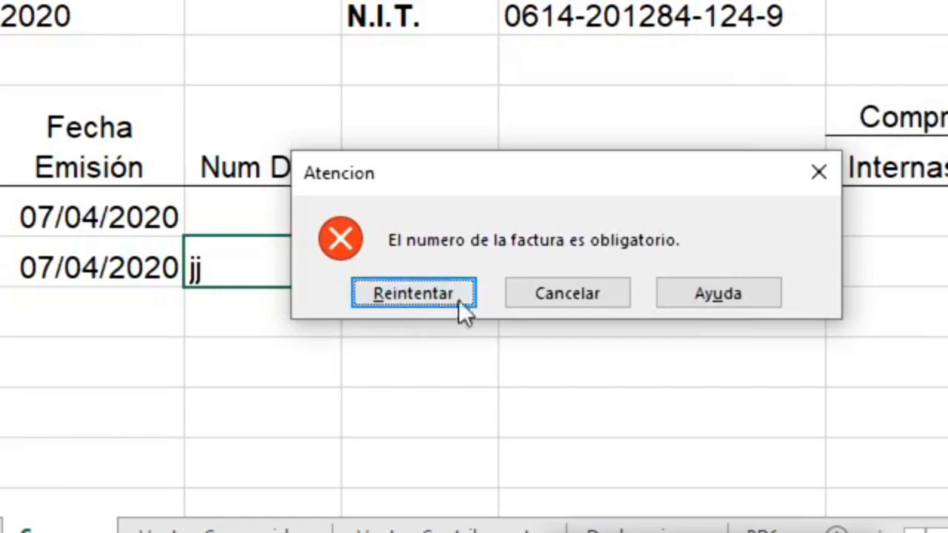
click(551, 296)
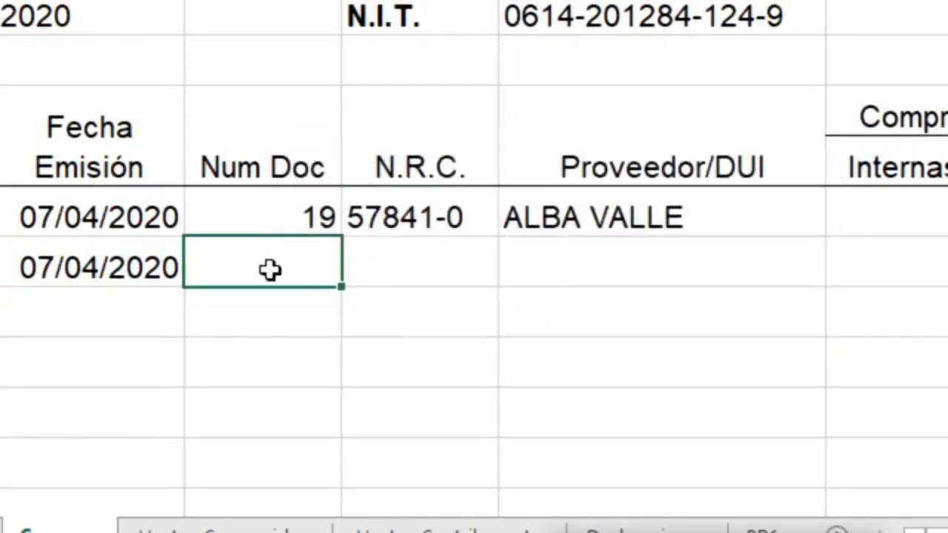
click(107, 265)
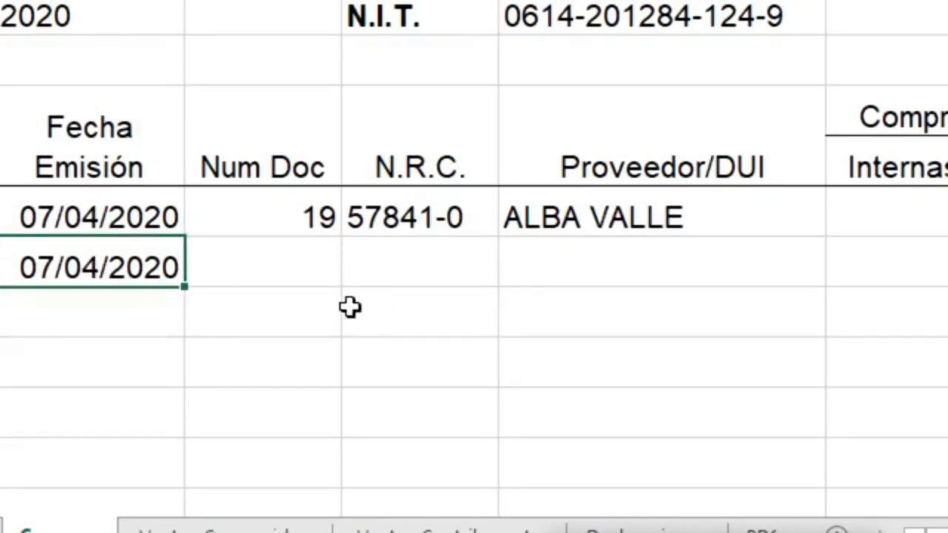
Enter 03/02/2000 in the second row's Fecha Emisión, cancel the current-month warning, and clear the date
text(03/02/)
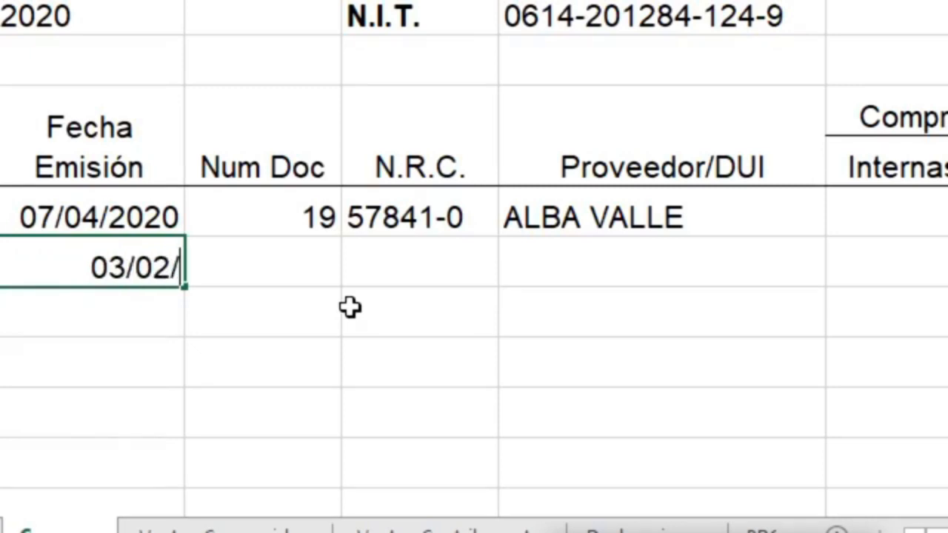
text(2000)
key(Return)
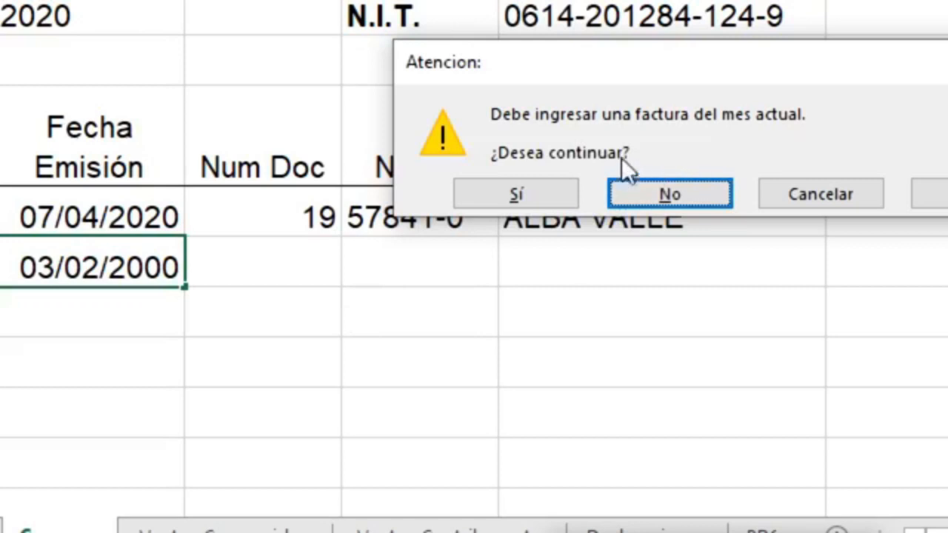
click(855, 185)
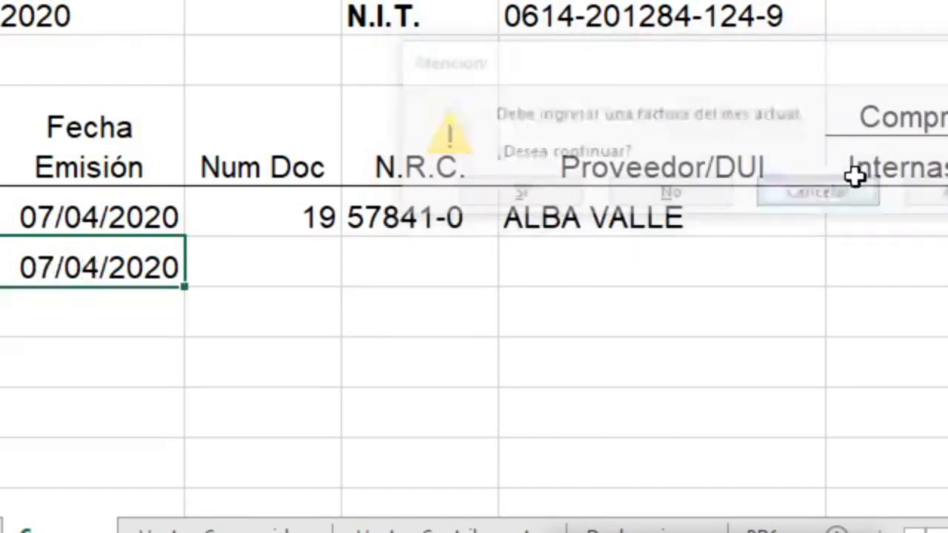
key(Delete)
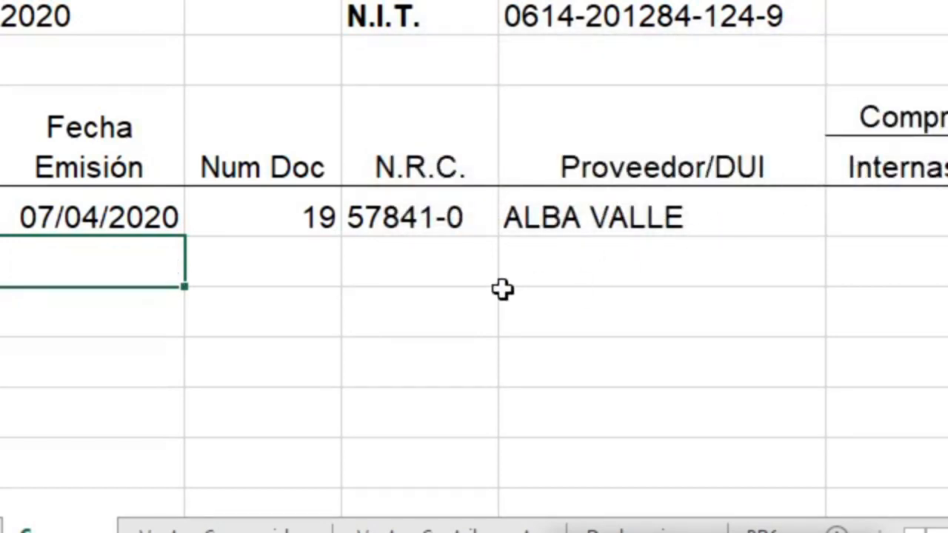
key(Tab)
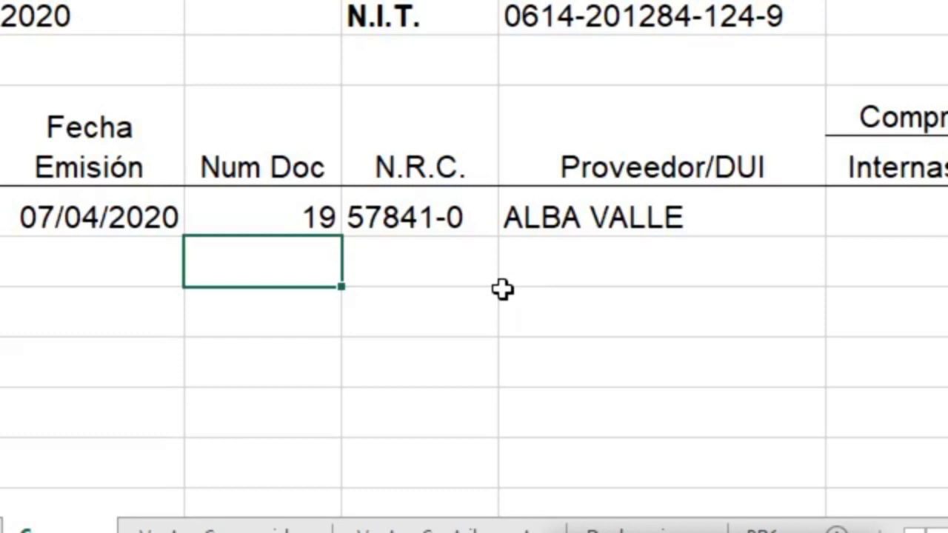
key(Left)
key(Left)
key(Right)
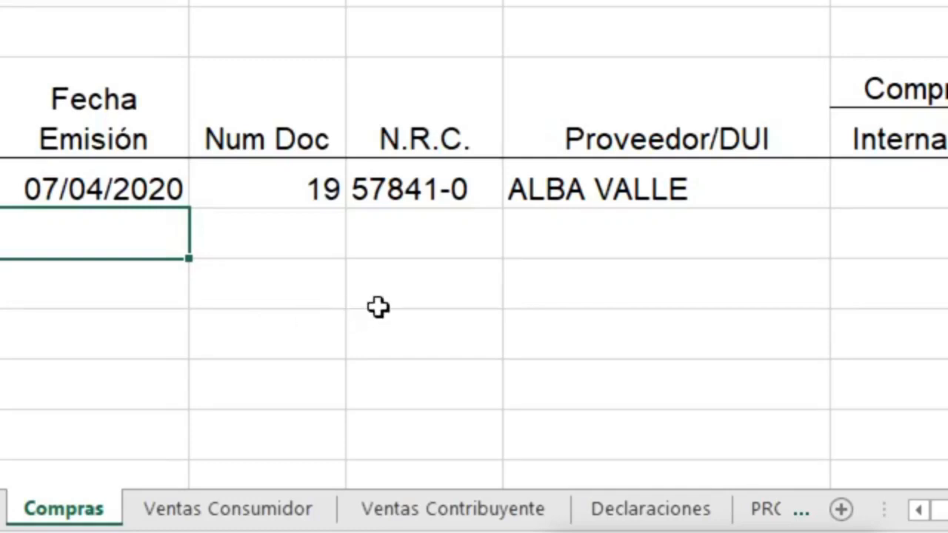
click(436, 189)
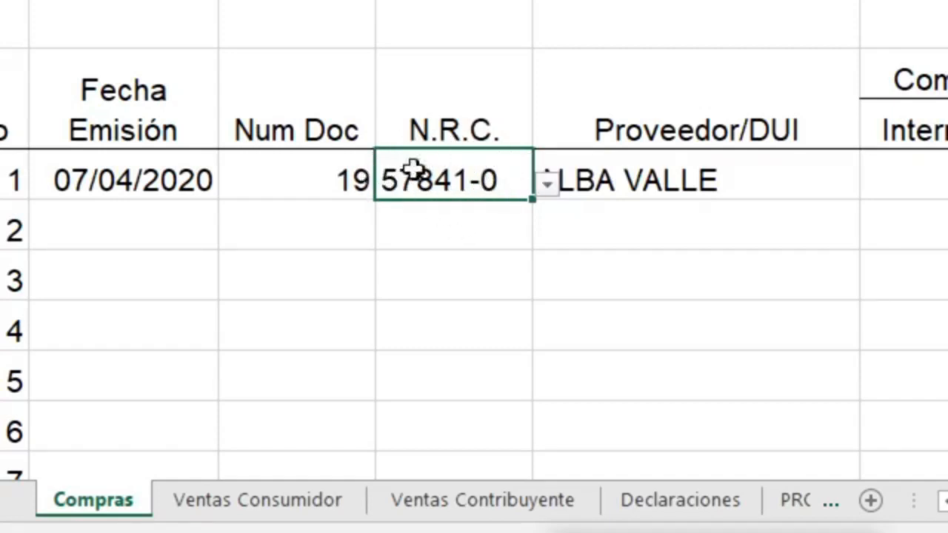
click(450, 243)
click(436, 281)
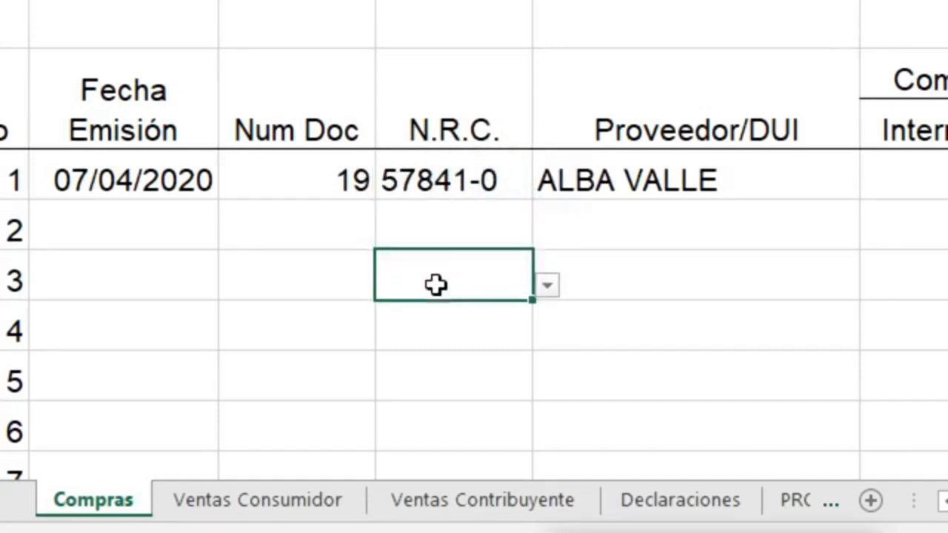
click(455, 232)
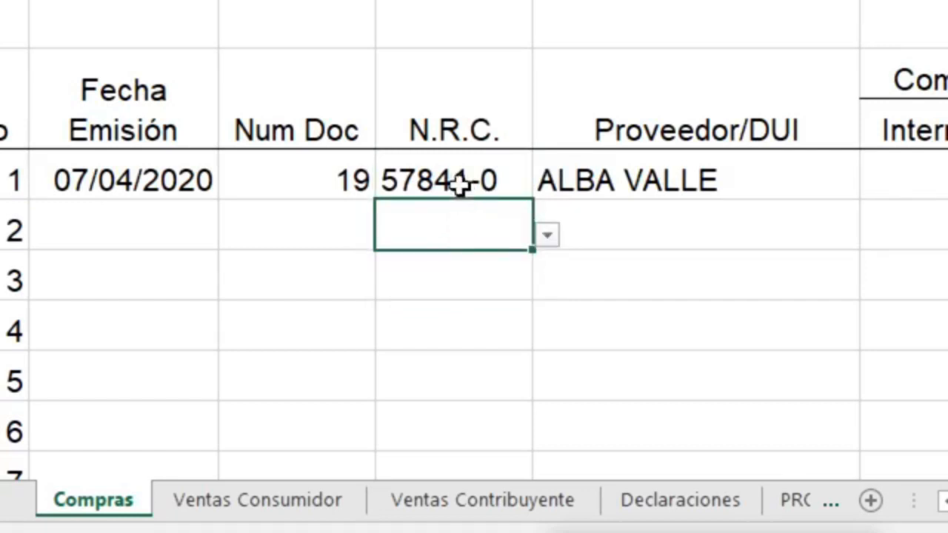
click(459, 182)
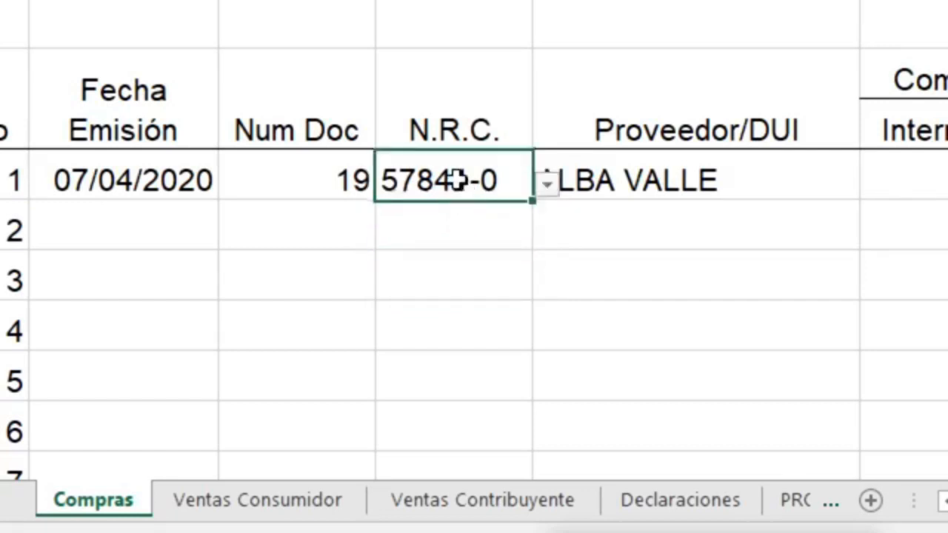
click(440, 229)
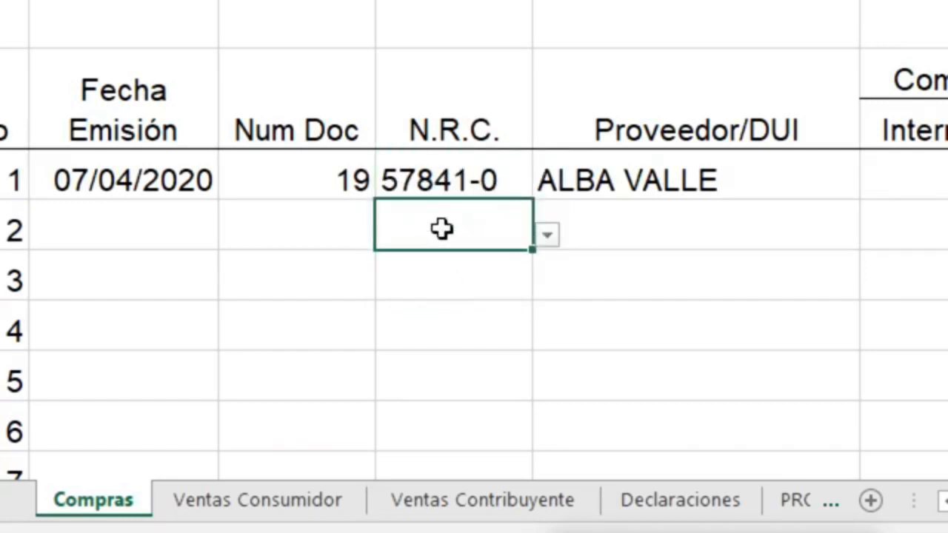
click(469, 182)
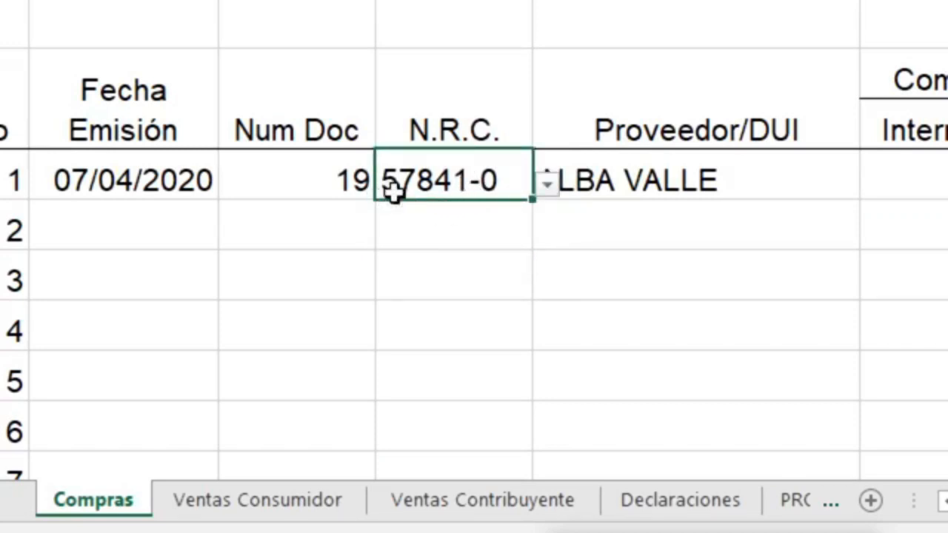
key(Delete)
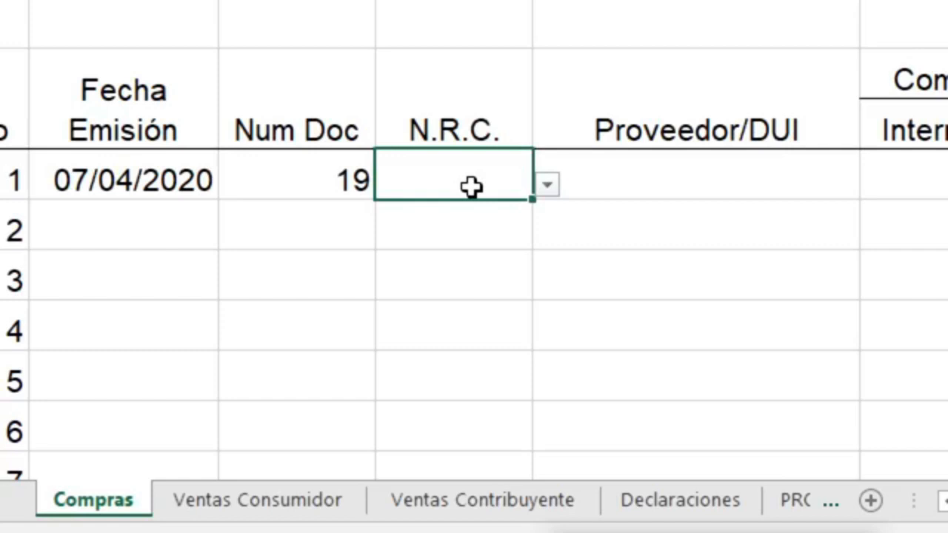
click(548, 193)
drag(532, 273, 531, 356)
drag(534, 285, 534, 217)
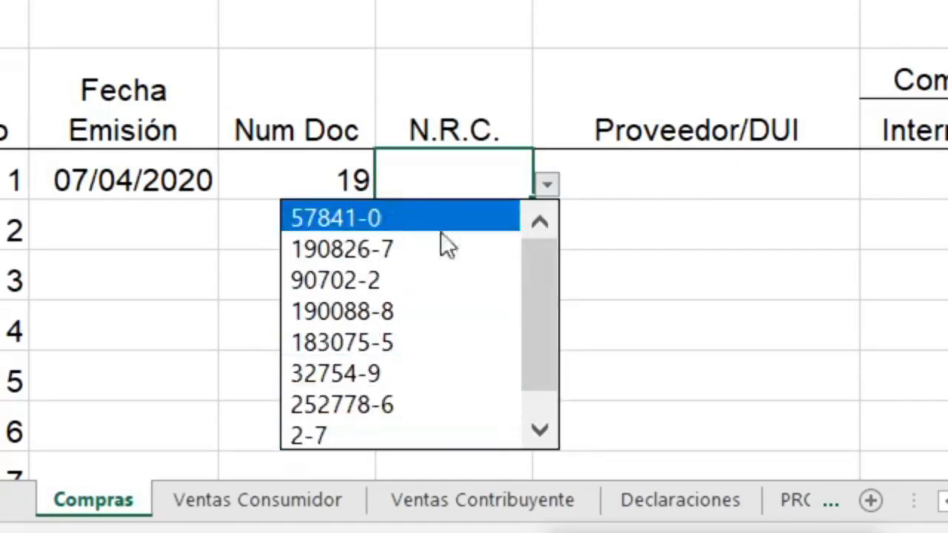
drag(539, 269, 535, 325)
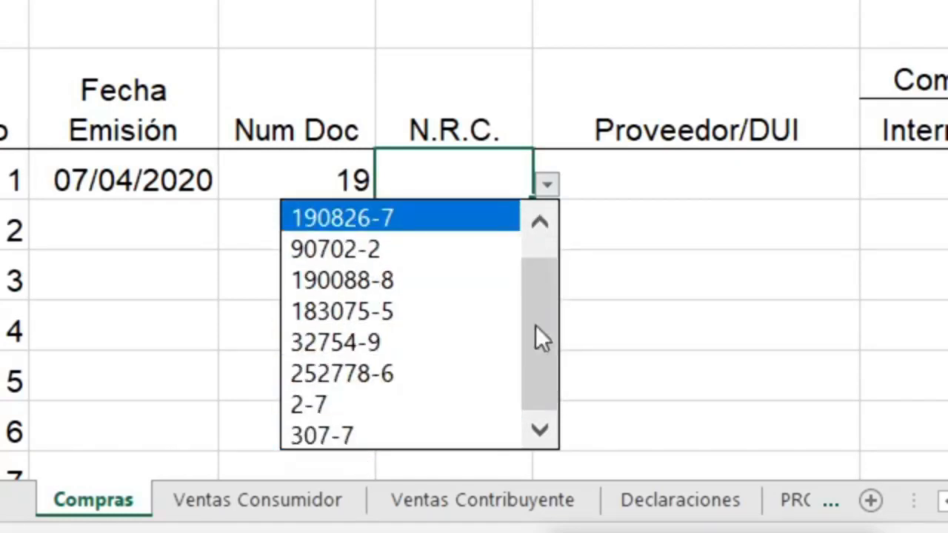
click(651, 215)
click(669, 194)
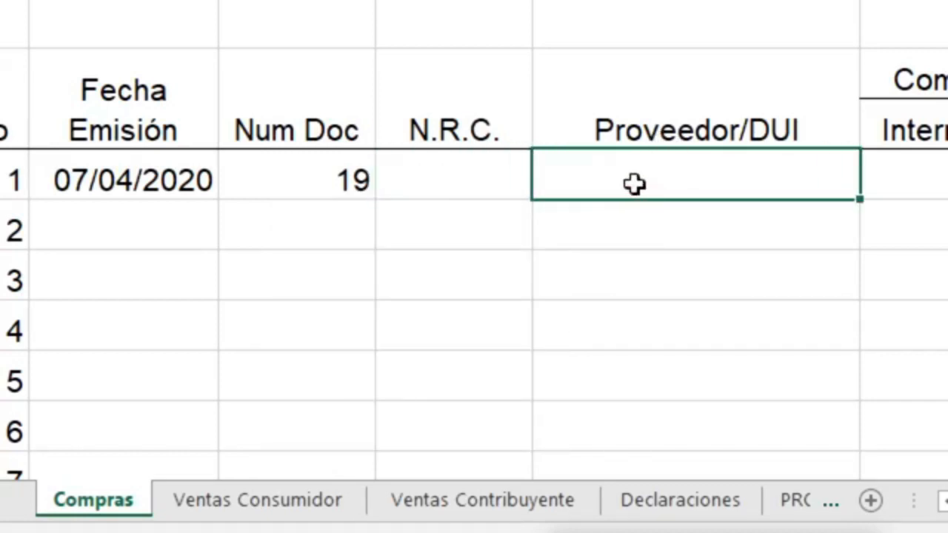
click(421, 177)
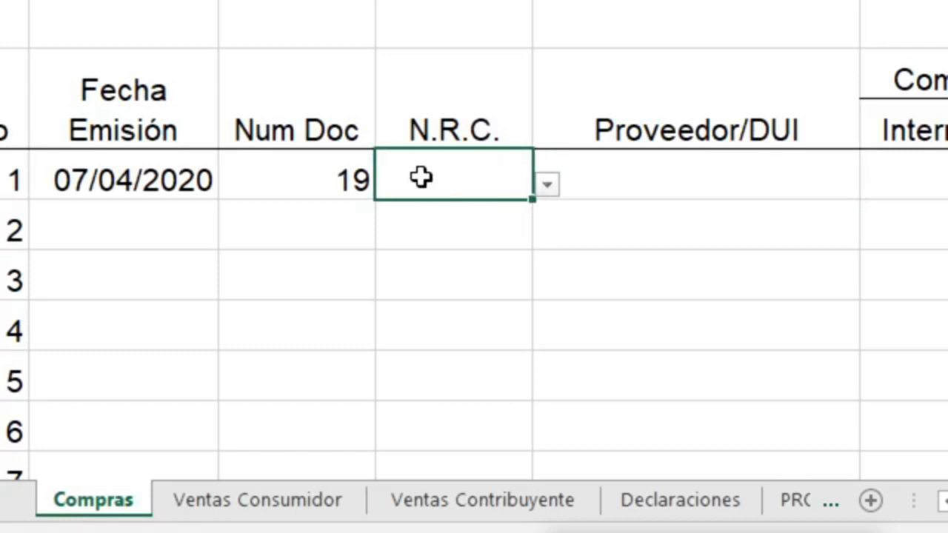
click(550, 196)
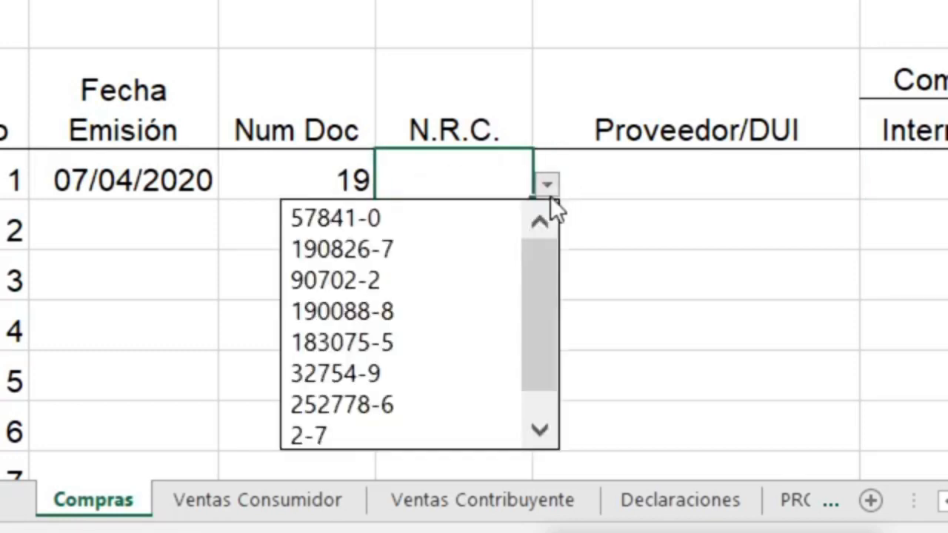
drag(529, 264, 540, 245)
click(346, 257)
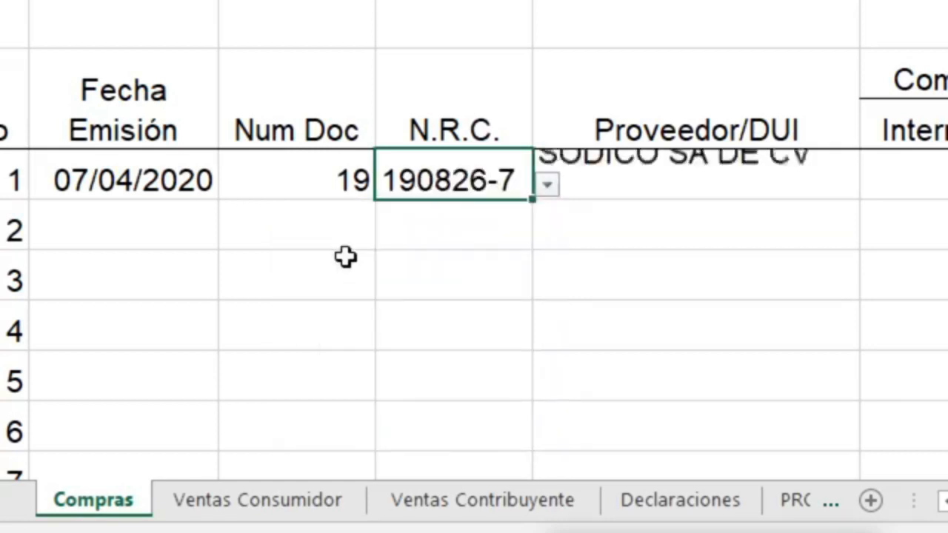
click(824, 184)
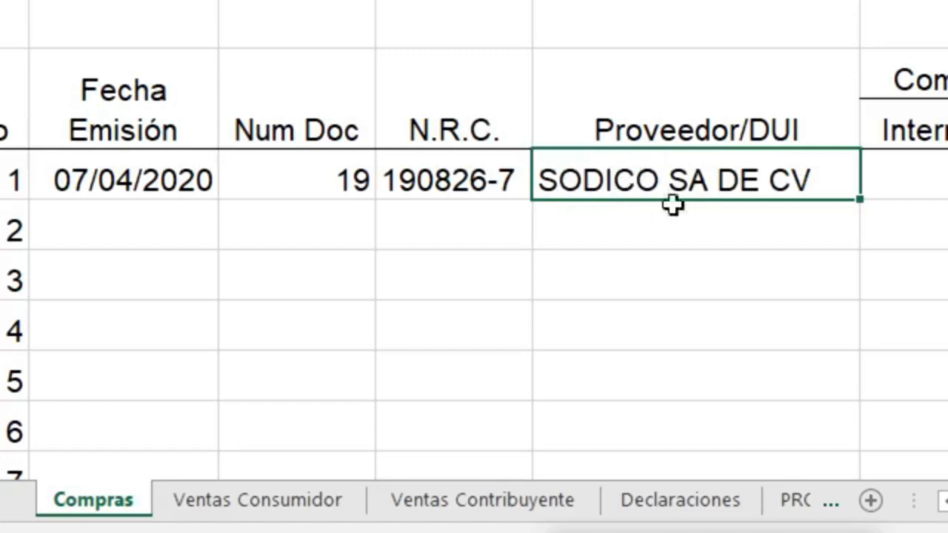
Change the first row's N.R.C. to 2-7 so the supplier shows ALMACENES VIDRI
click(474, 181)
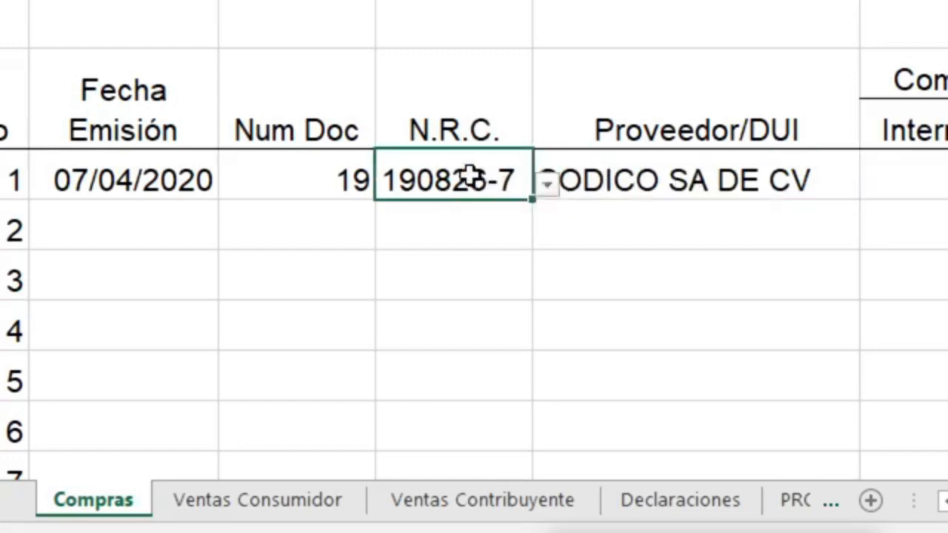
click(546, 187)
click(402, 411)
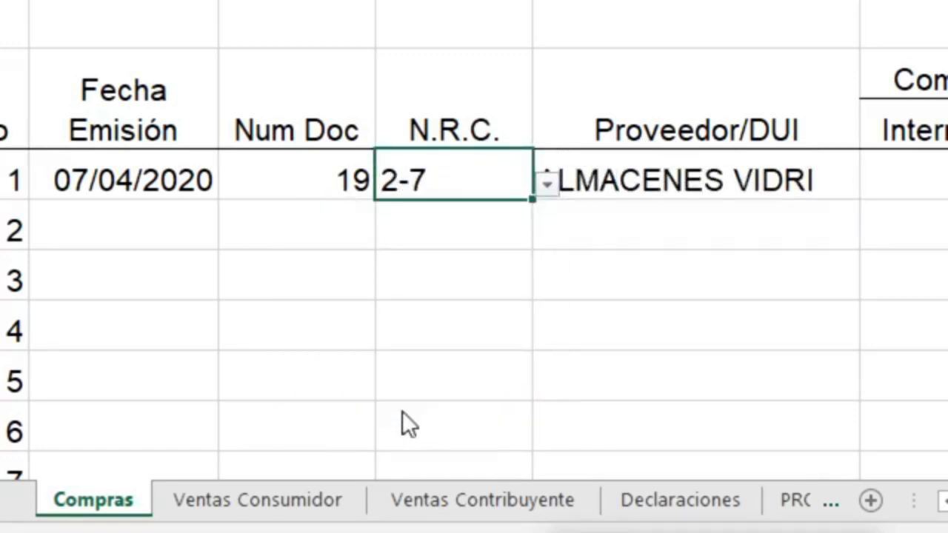
click(766, 179)
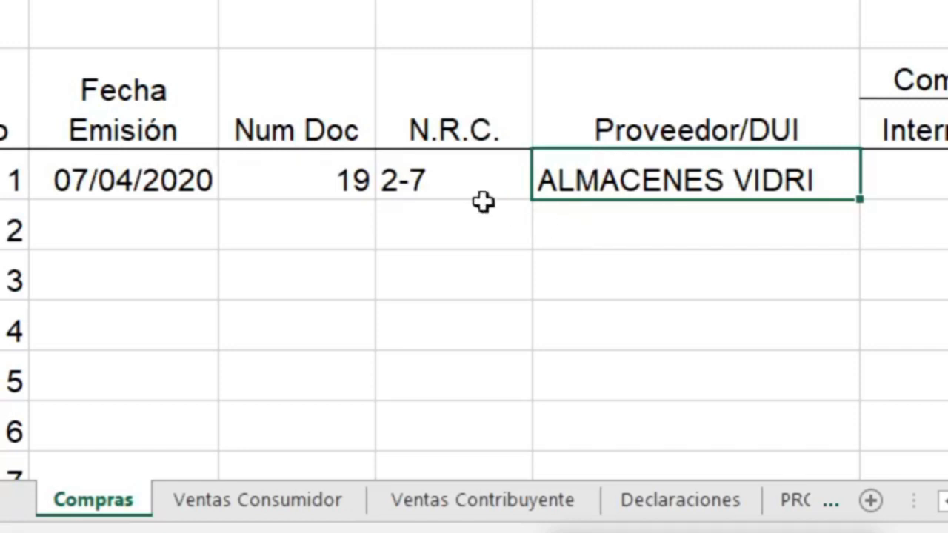
click(465, 186)
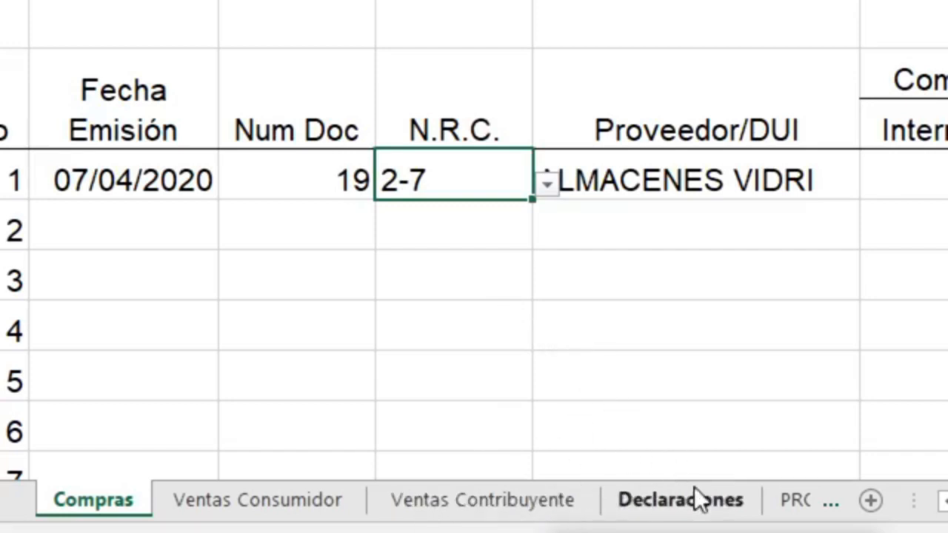
click(733, 510)
On the PROVEEDORES sheet, AutoFit column B to the longest supplier name
click(787, 511)
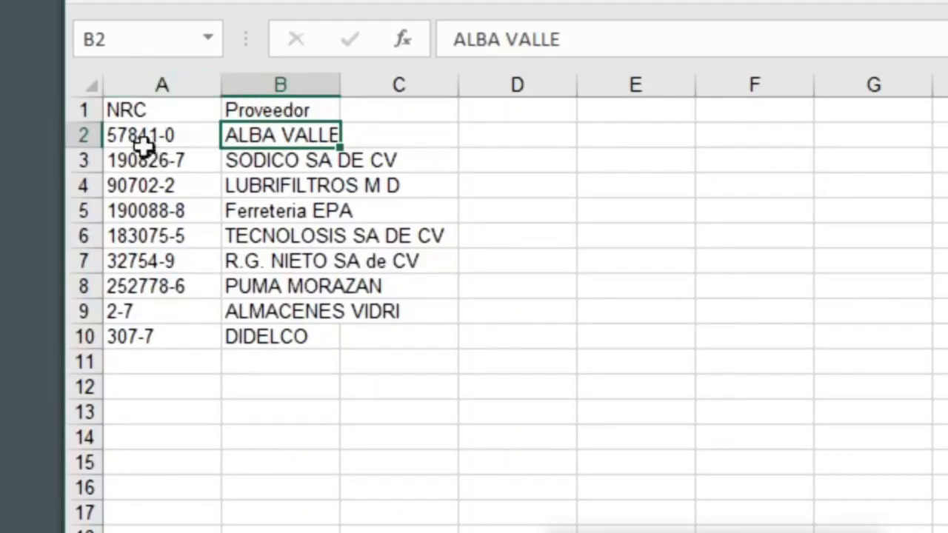
click(175, 115)
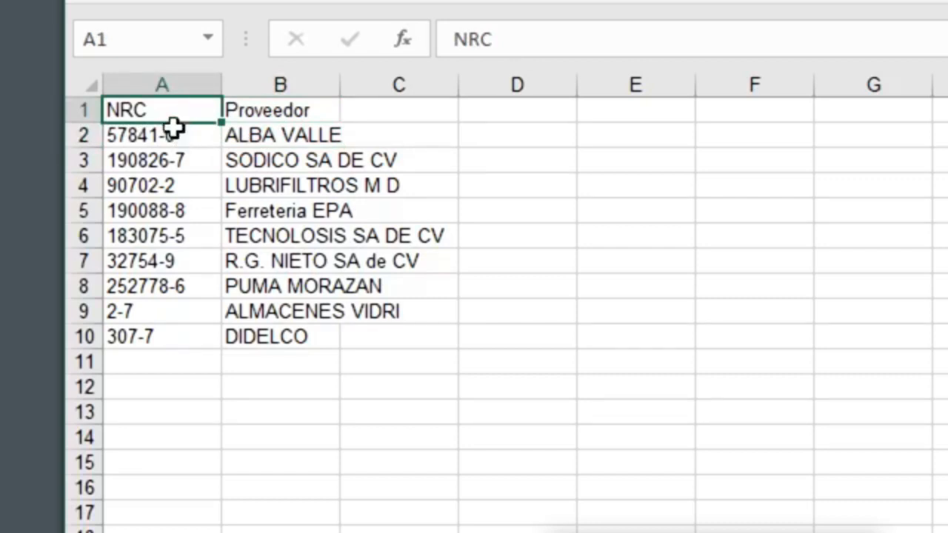
click(166, 135)
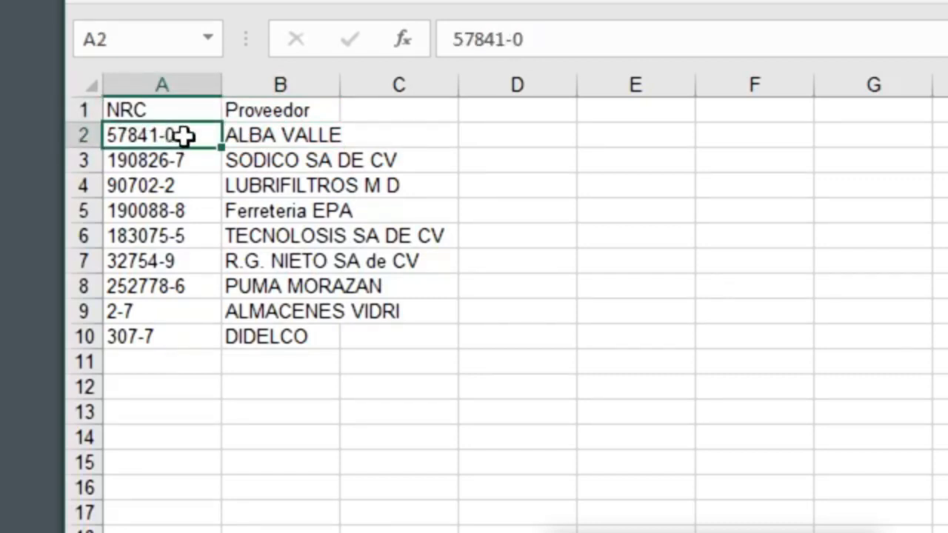
click(281, 135)
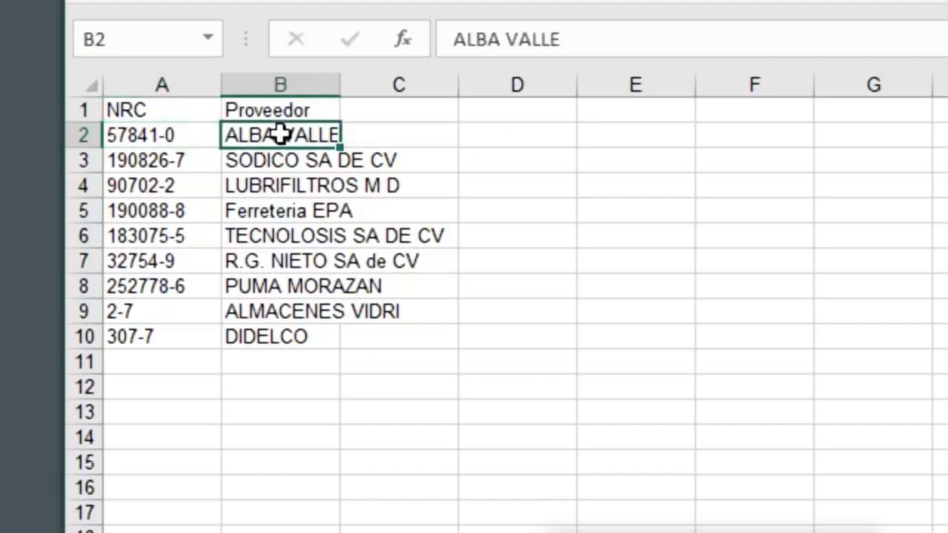
drag(341, 88, 341, 89)
double_click(341, 88)
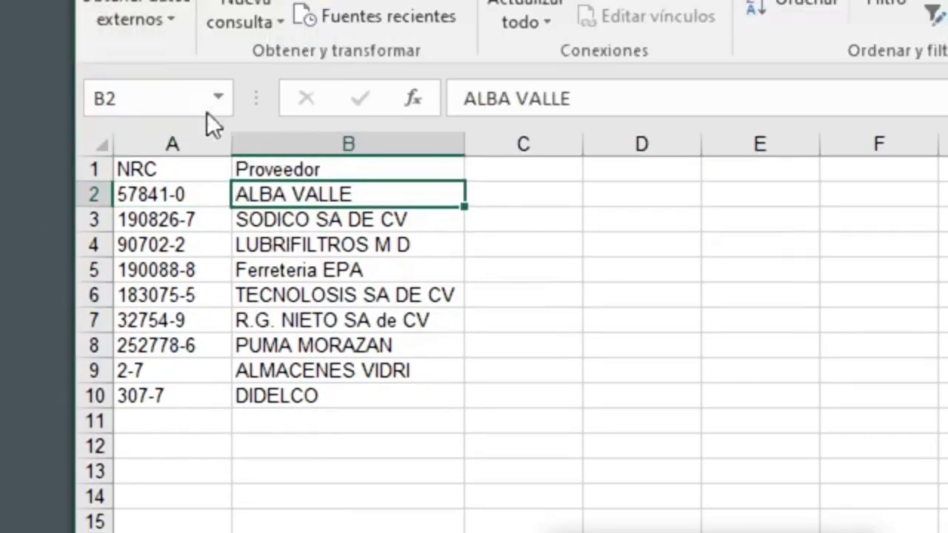
Select the NRC codes A2:A10, the full table A1:B10, and supplier names B2:B10
click(182, 115)
click(172, 198)
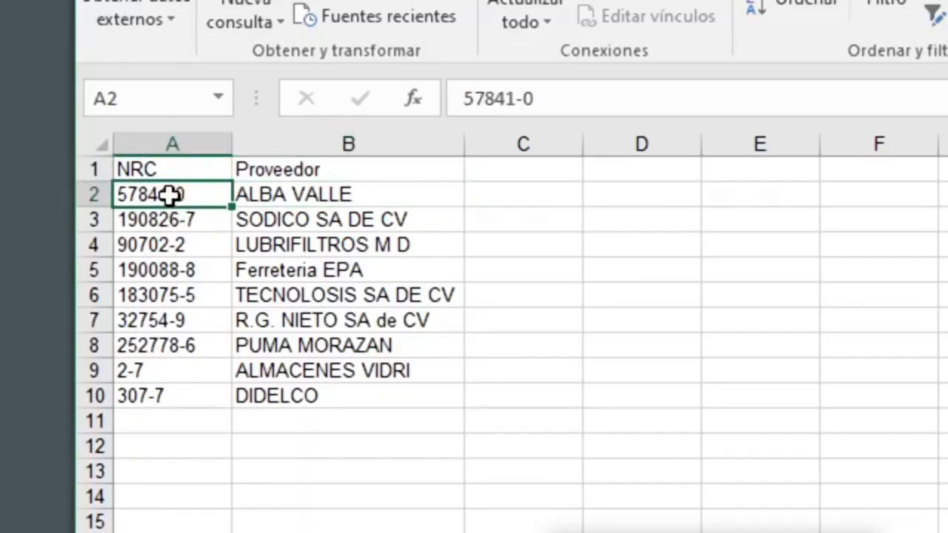
drag(170, 194, 157, 399)
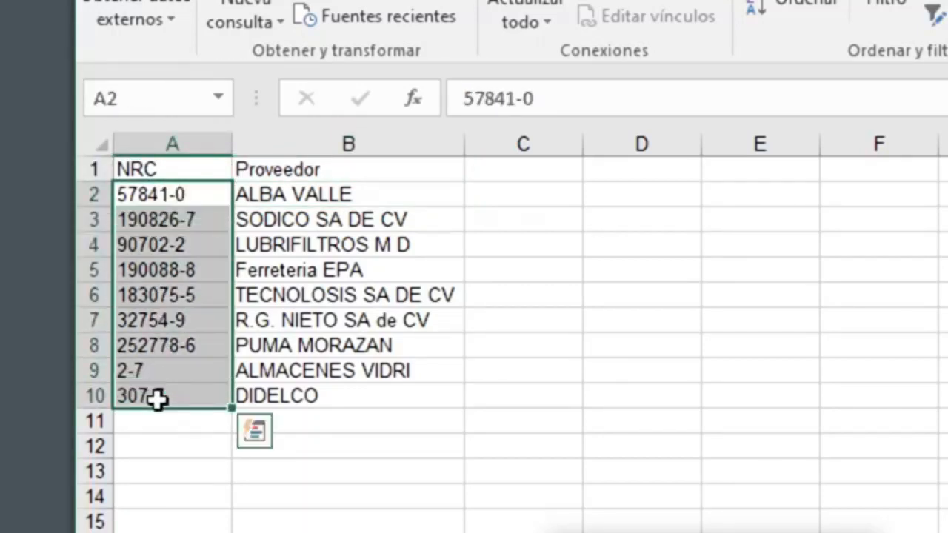
click(158, 161)
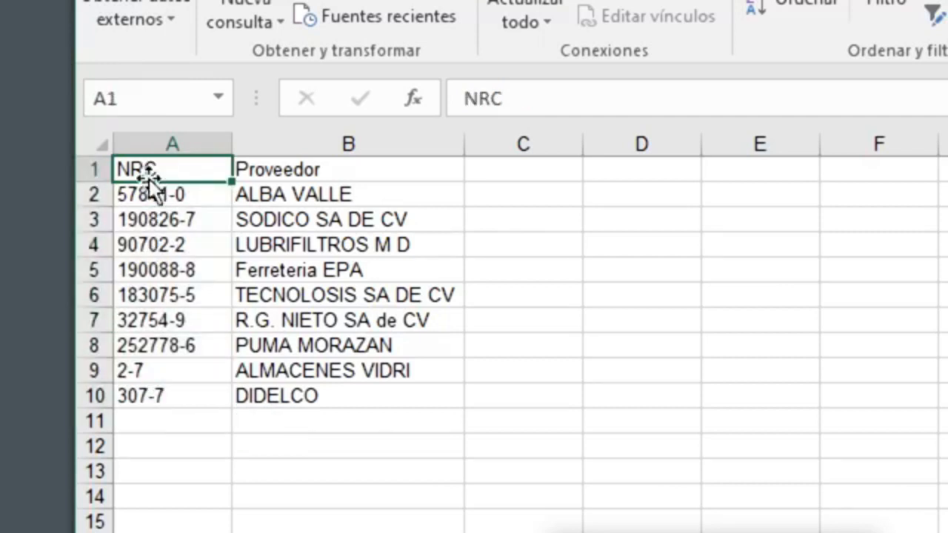
drag(169, 193, 151, 400)
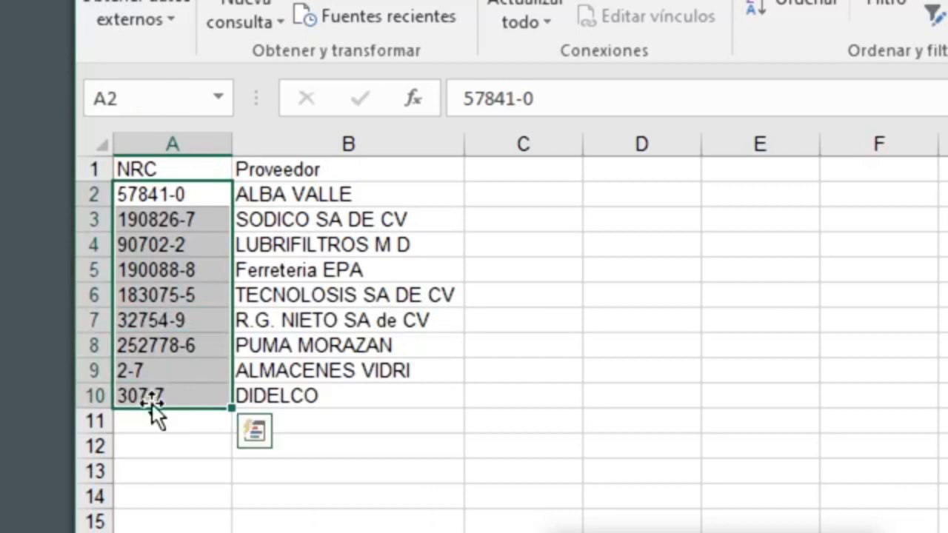
drag(151, 165, 131, 390)
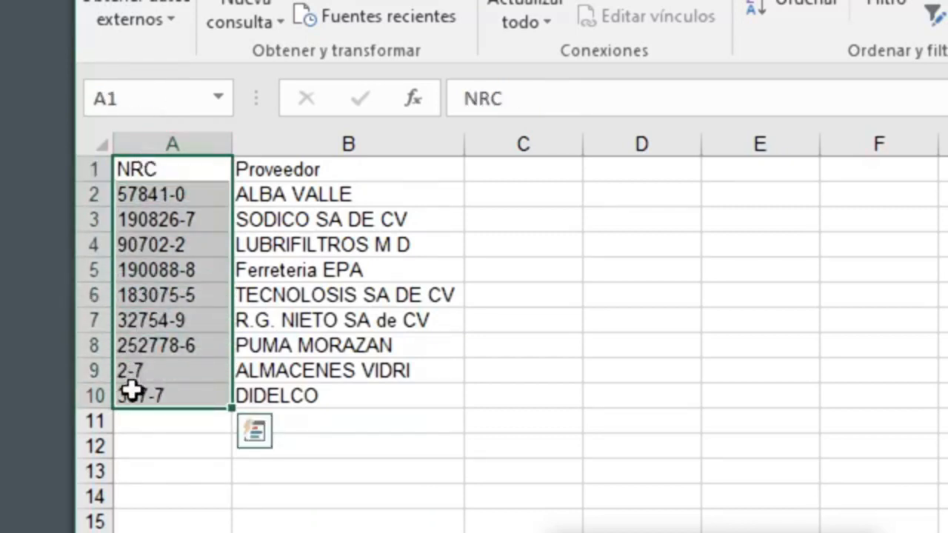
click(159, 193)
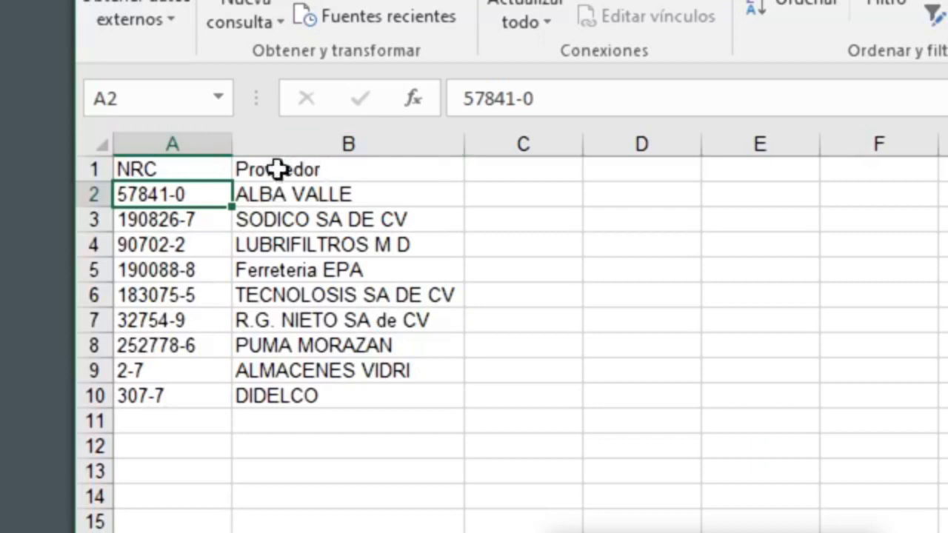
drag(202, 167, 287, 390)
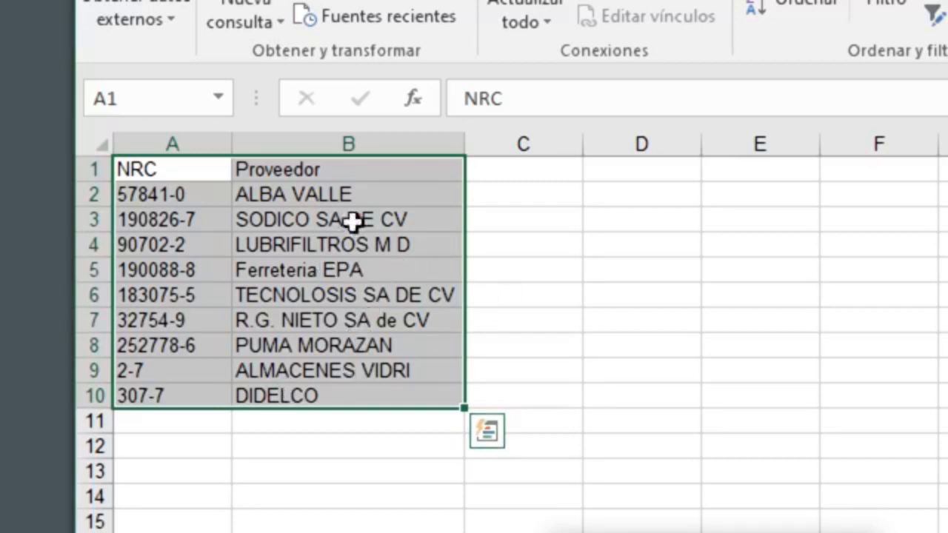
drag(331, 191, 313, 396)
click(199, 193)
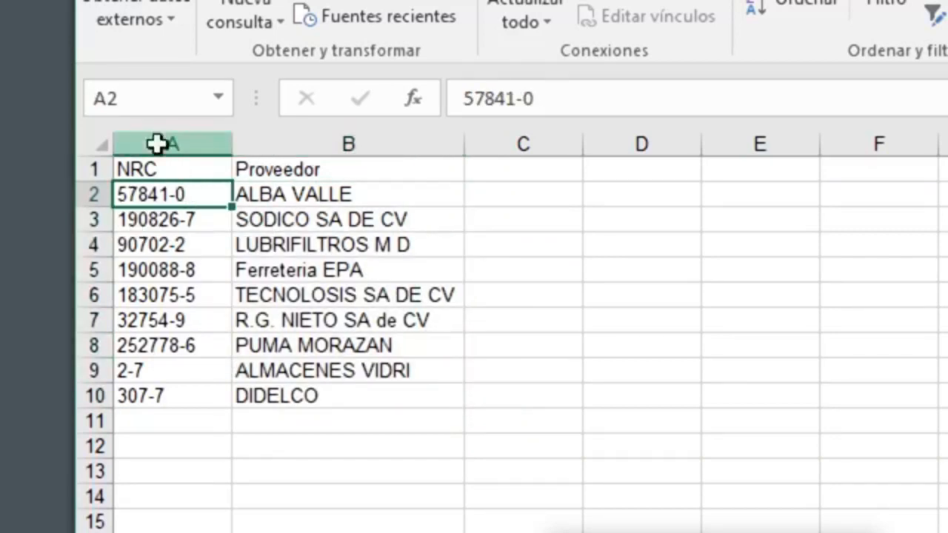
click(161, 141)
click(95, 144)
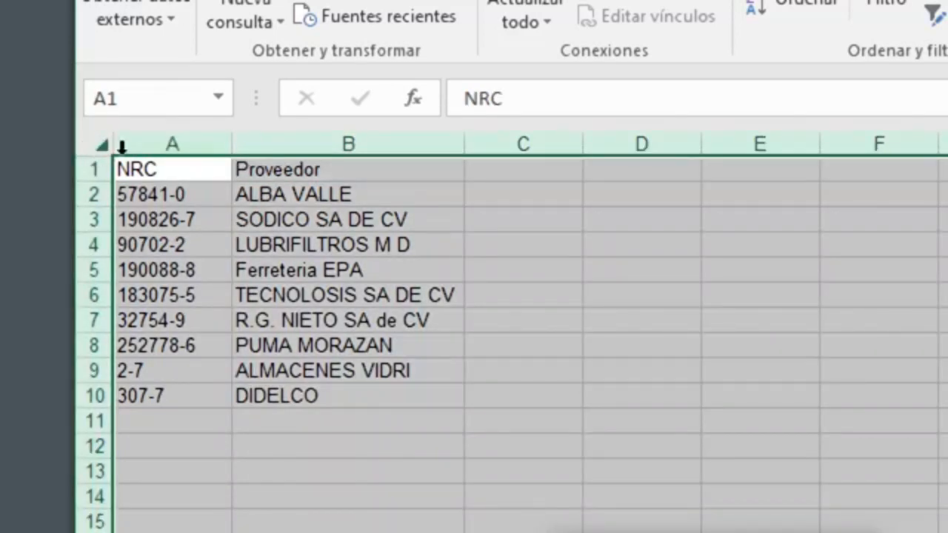
click(152, 168)
click(171, 144)
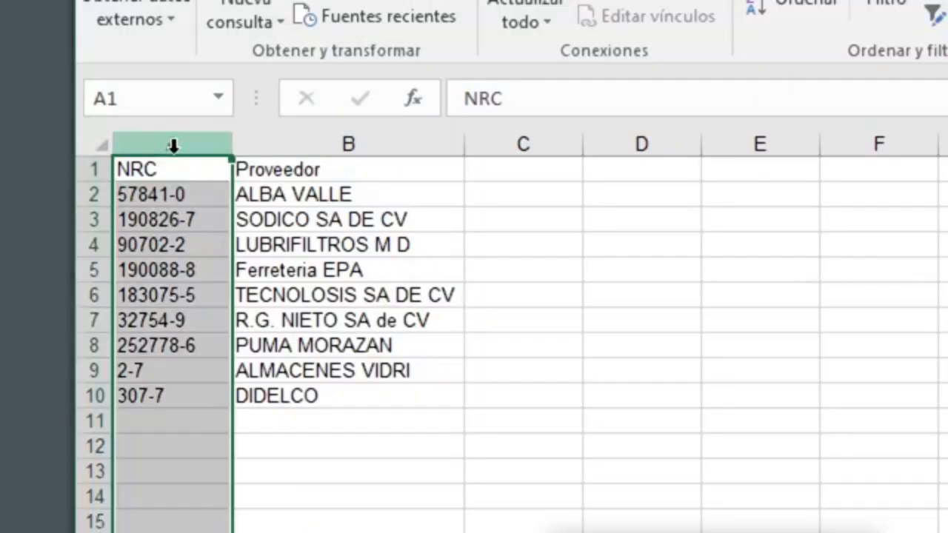
click(173, 194)
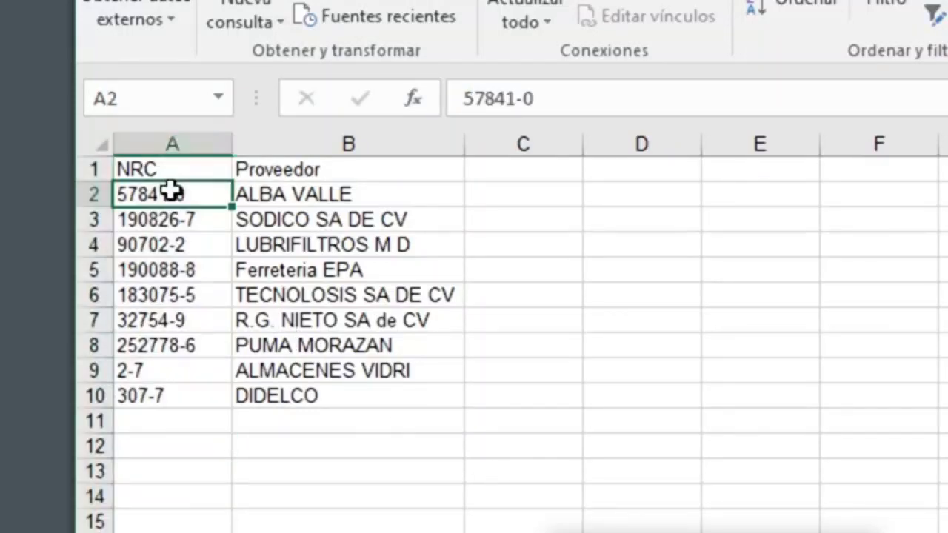
click(155, 418)
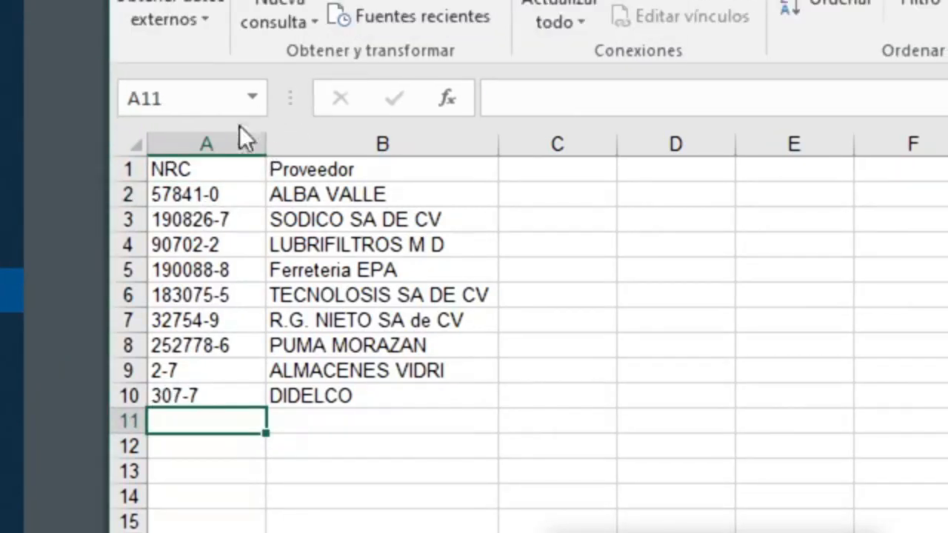
click(229, 137)
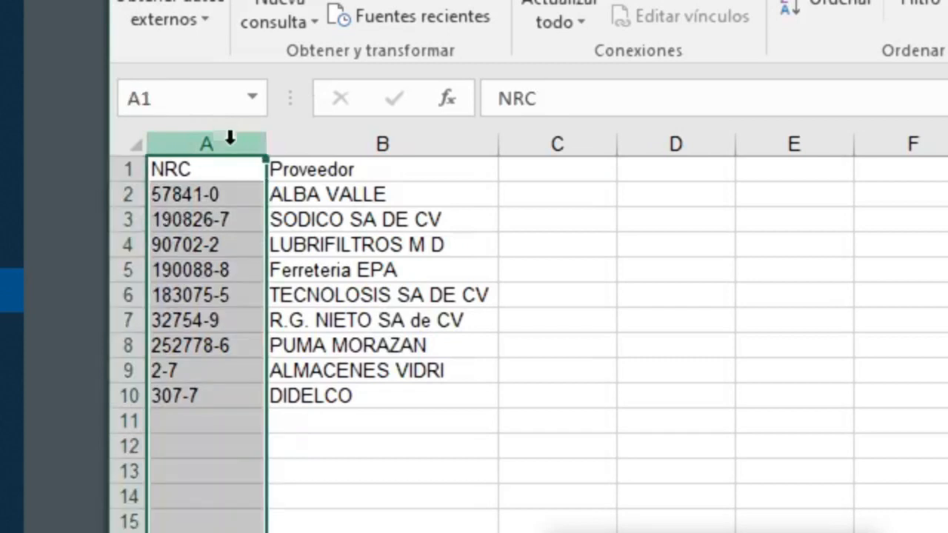
click(184, 439)
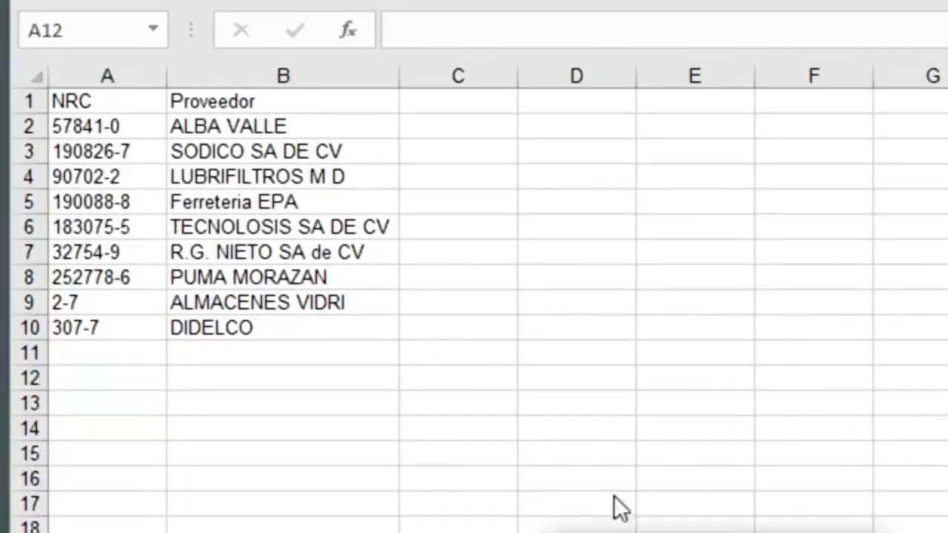
drag(634, 532, 604, 412)
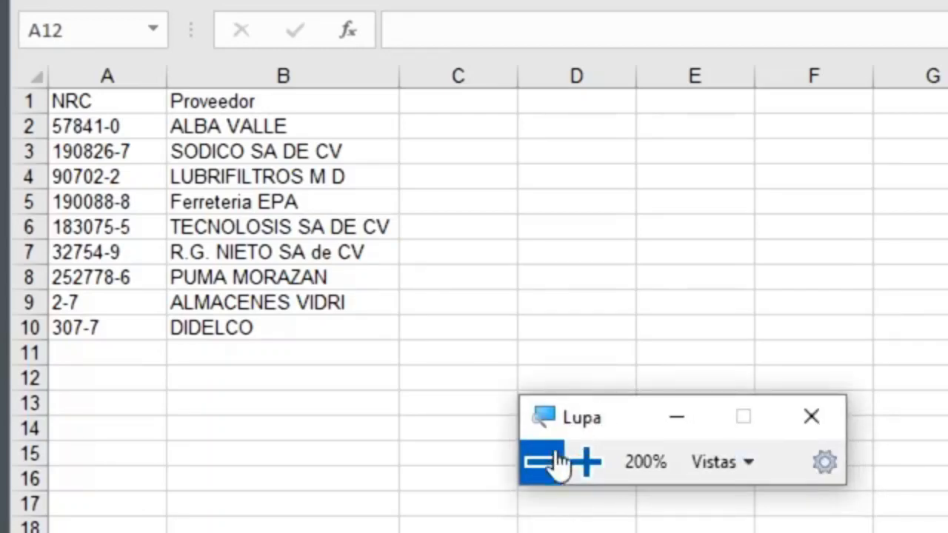
click(552, 466)
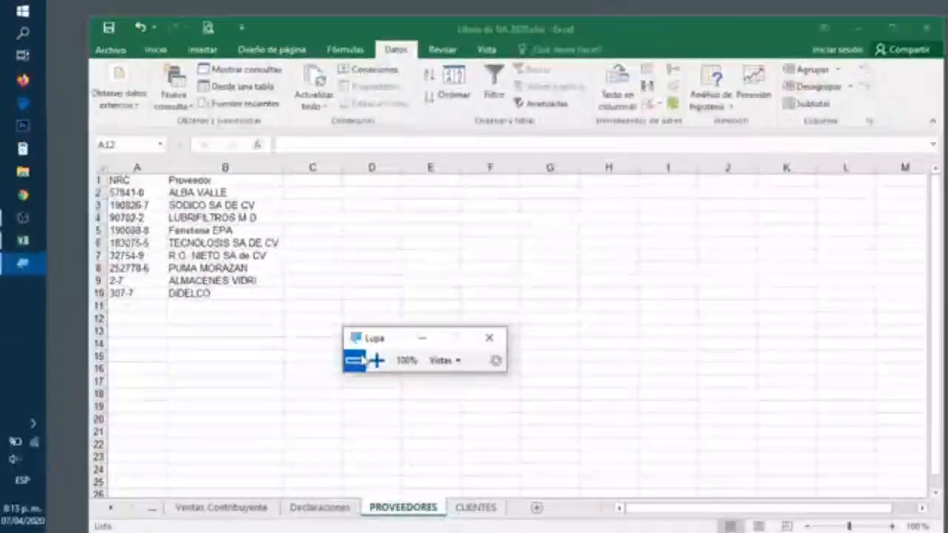
Return to the Compras sheet and open Validación de datos for N.R.C. cell D108
click(112, 508)
click(112, 508)
click(113, 509)
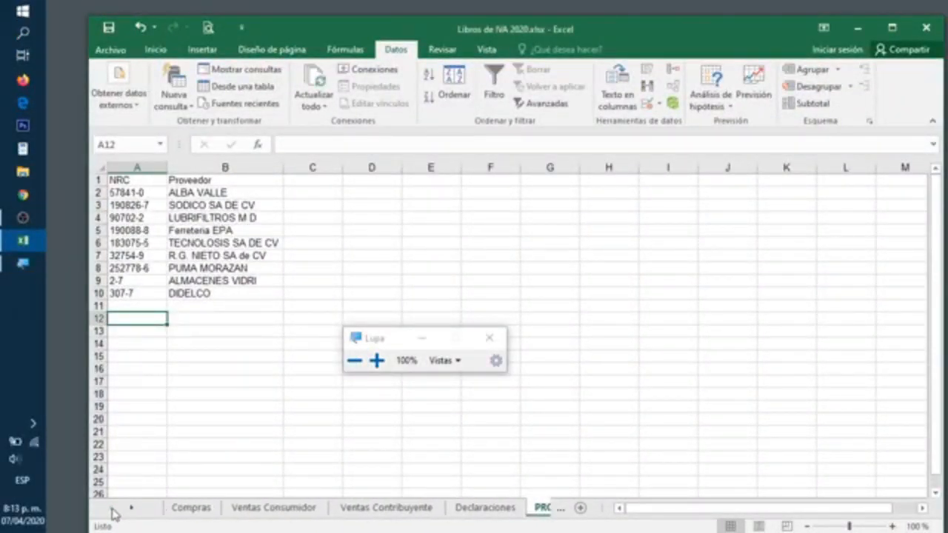
click(169, 513)
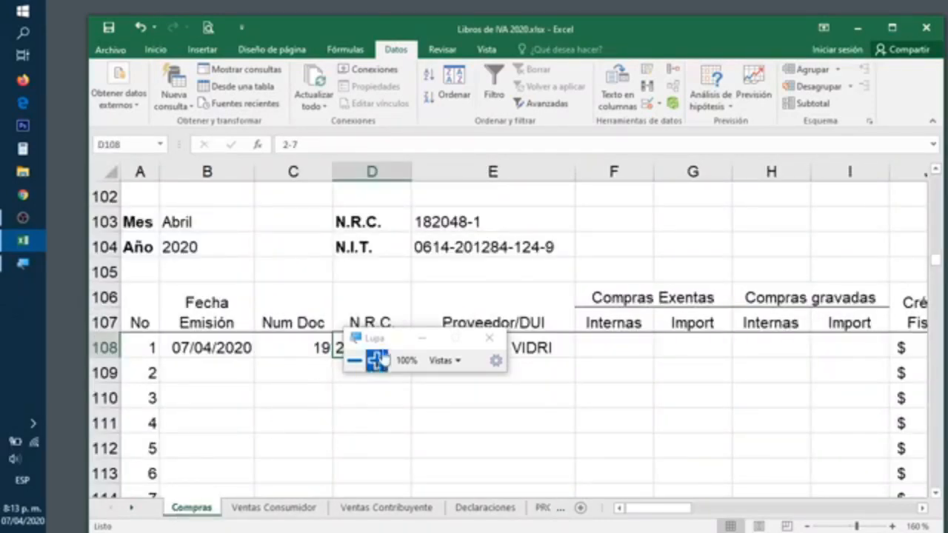
drag(381, 345, 682, 213)
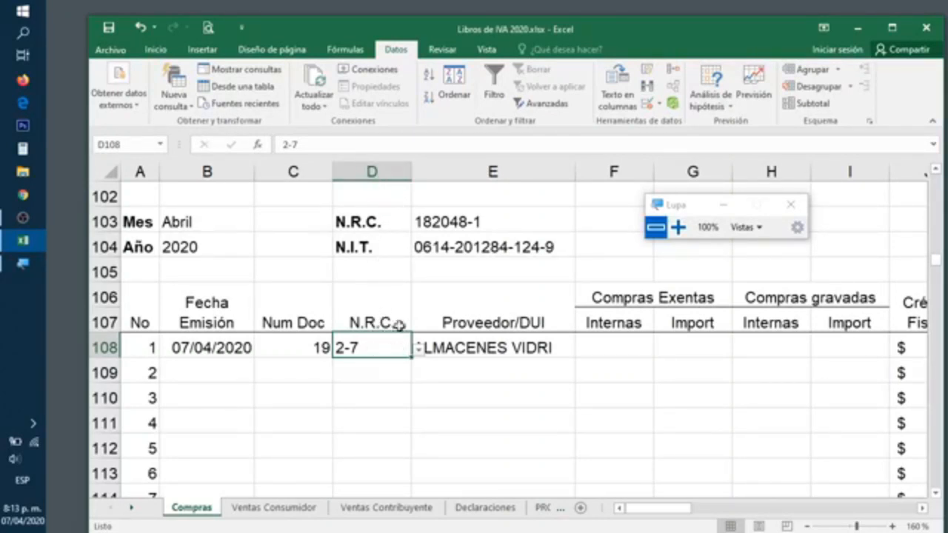
click(649, 106)
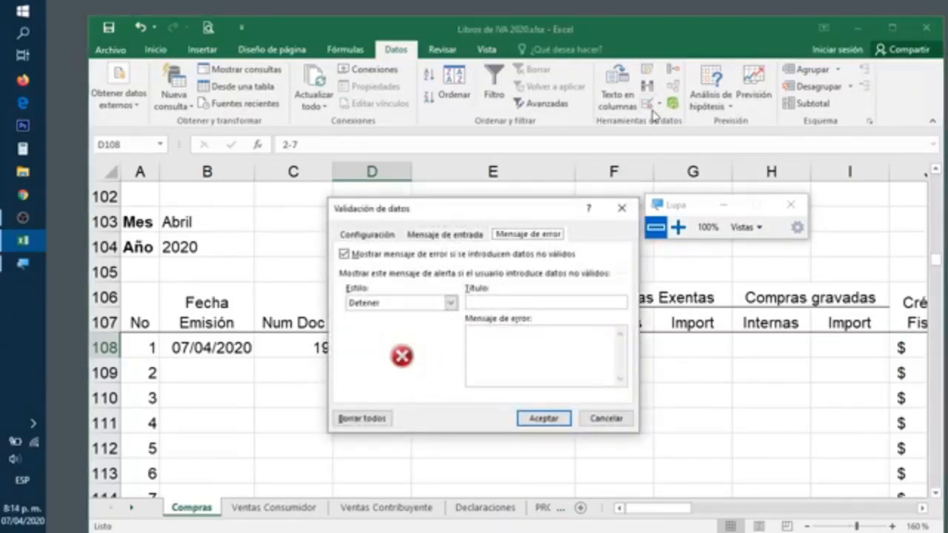
Inspect the Lista rule's Origen =nrcprov, highlighting the PROVEEDORES NRC range it references
click(678, 227)
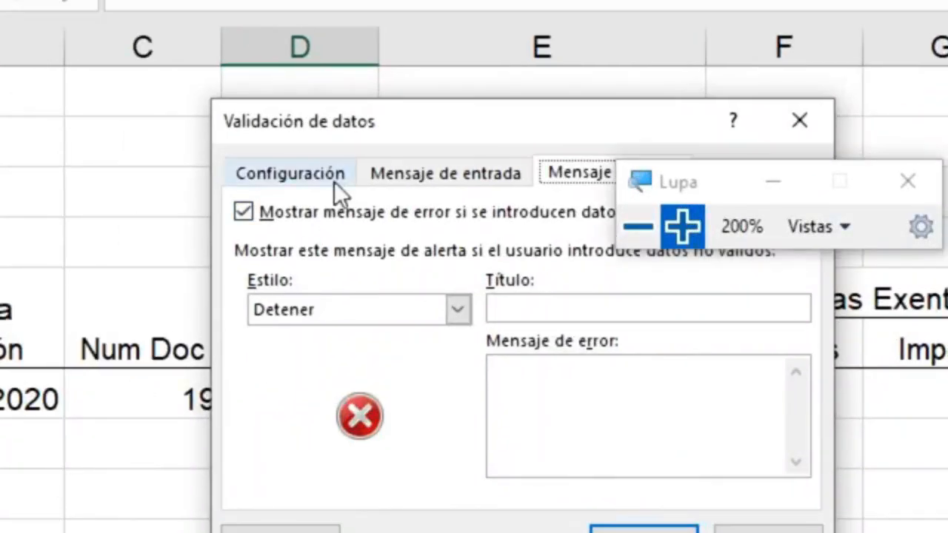
click(334, 181)
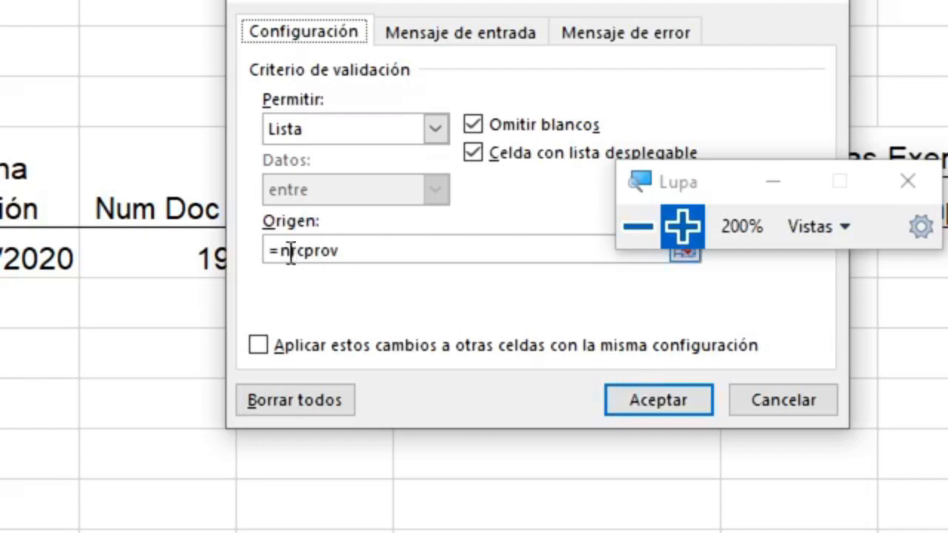
click(264, 252)
drag(271, 251, 281, 253)
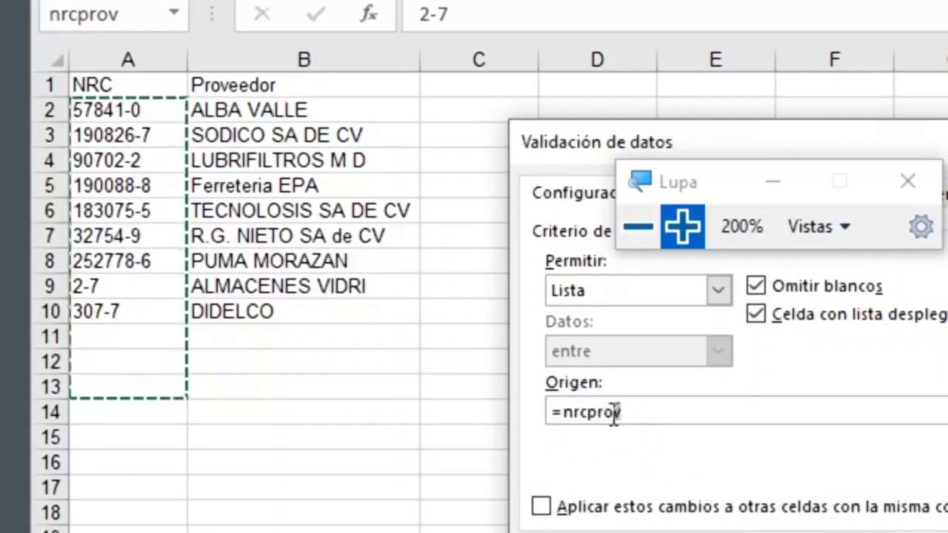
drag(614, 413, 564, 416)
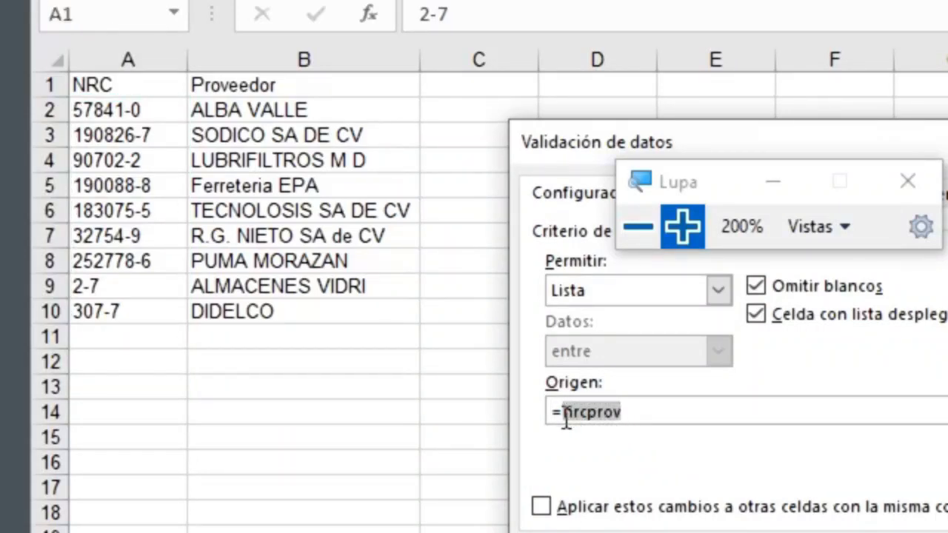
drag(562, 416, 550, 416)
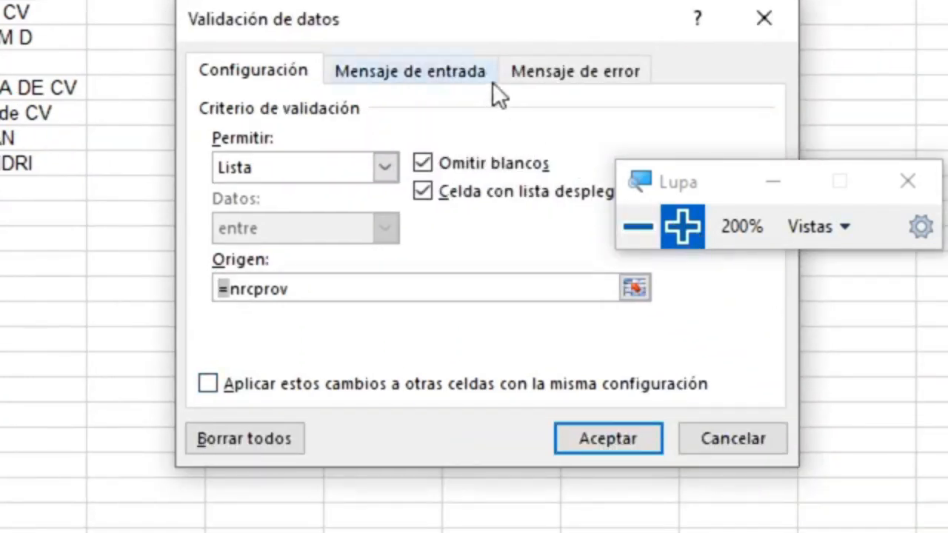
Add input message 'Indicación:' reading 'Por favor, seleccionar el NRC de la factura.' and confirm with Aceptar
click(536, 78)
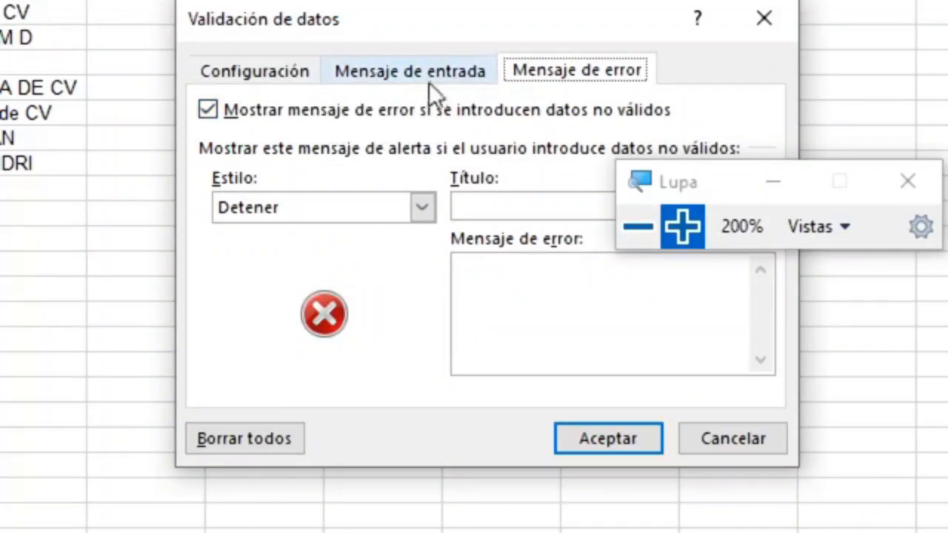
click(267, 70)
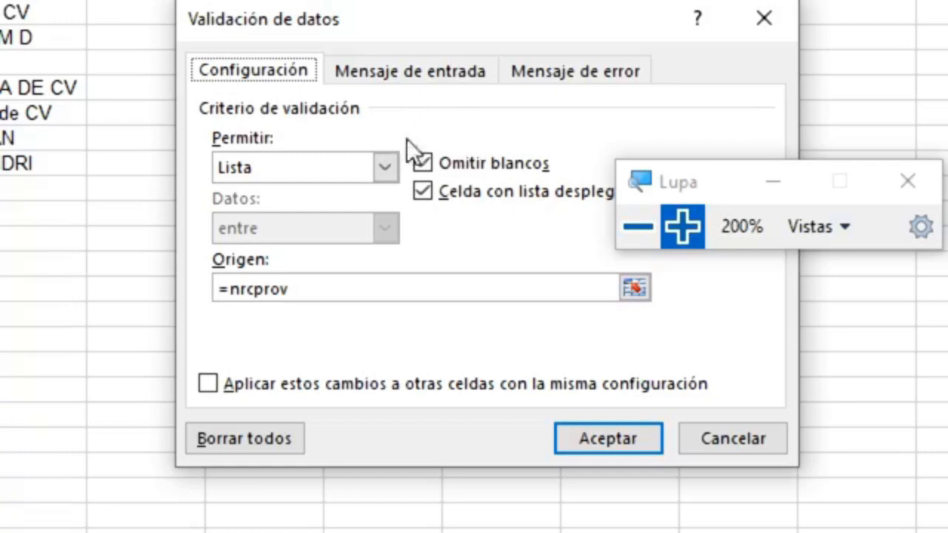
click(436, 83)
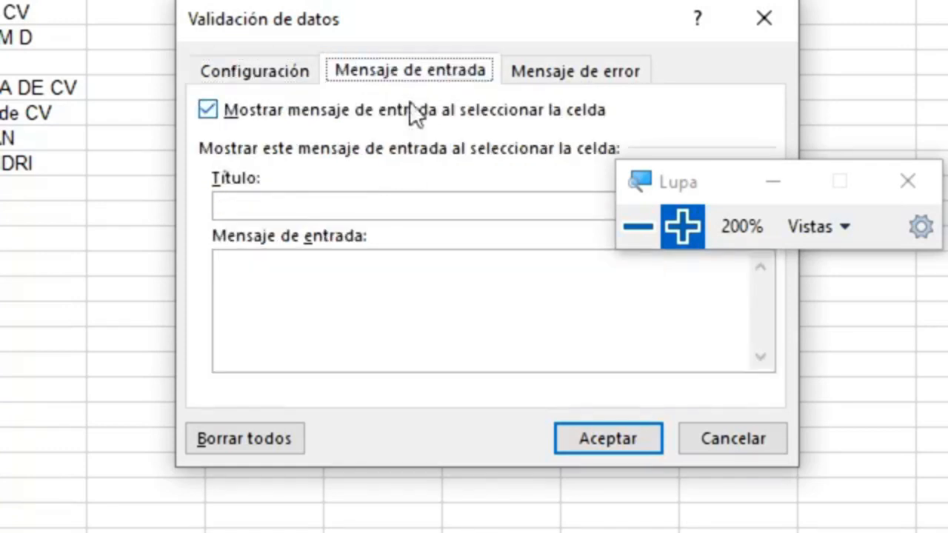
click(318, 209)
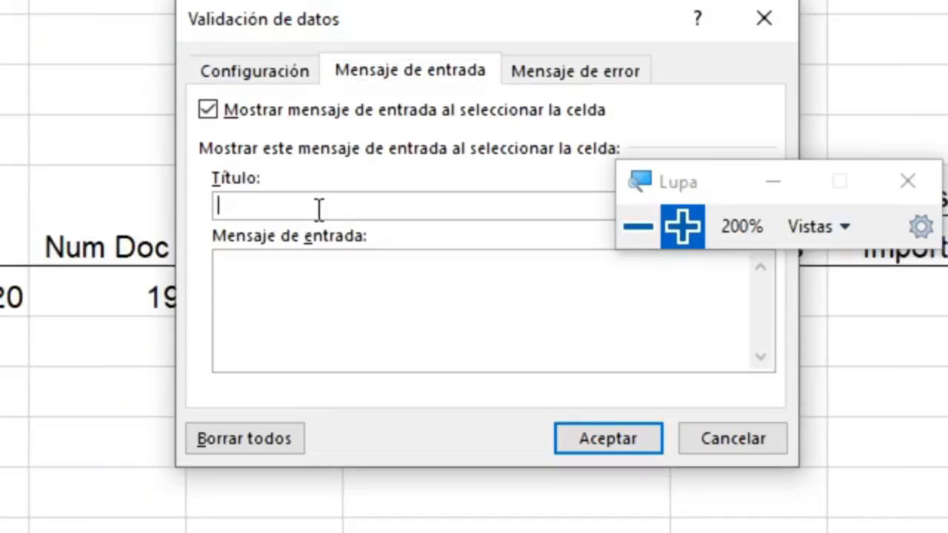
text(Indicaci)
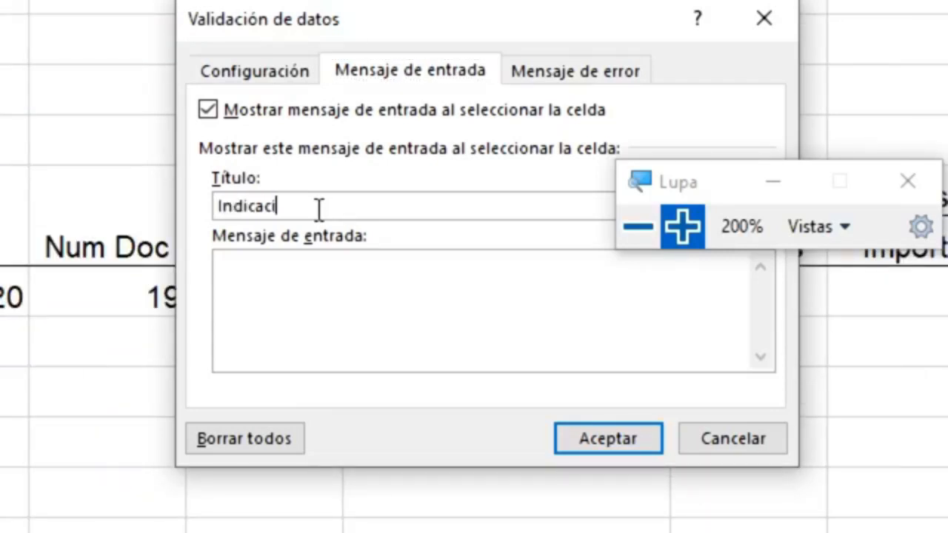
text(ón:)
click(280, 330)
text(Por)
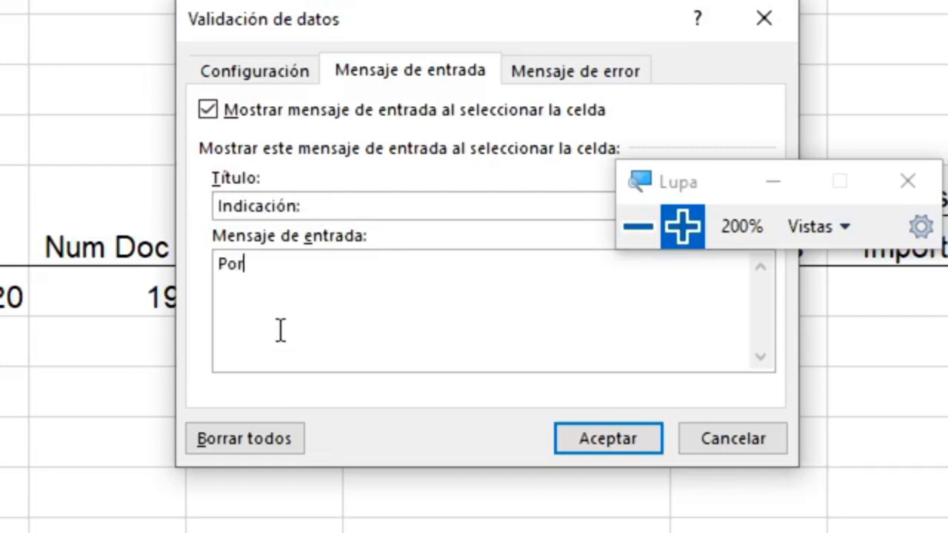
text( favor, s)
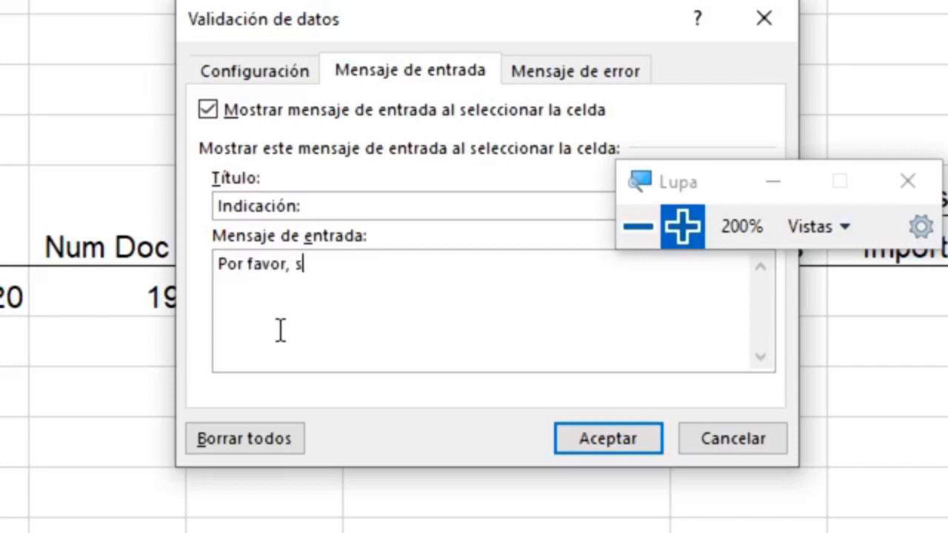
text(eleccionar un)
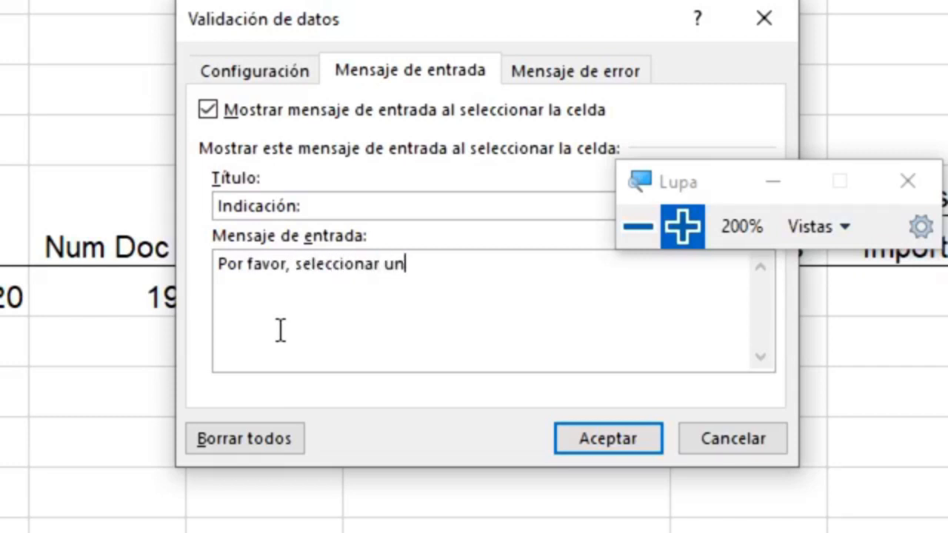
text( NRC)
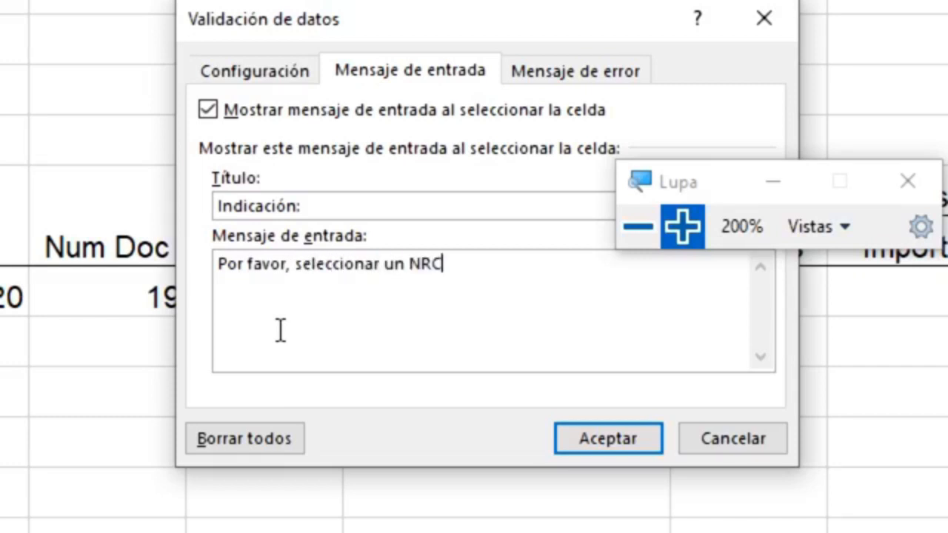
text(.)
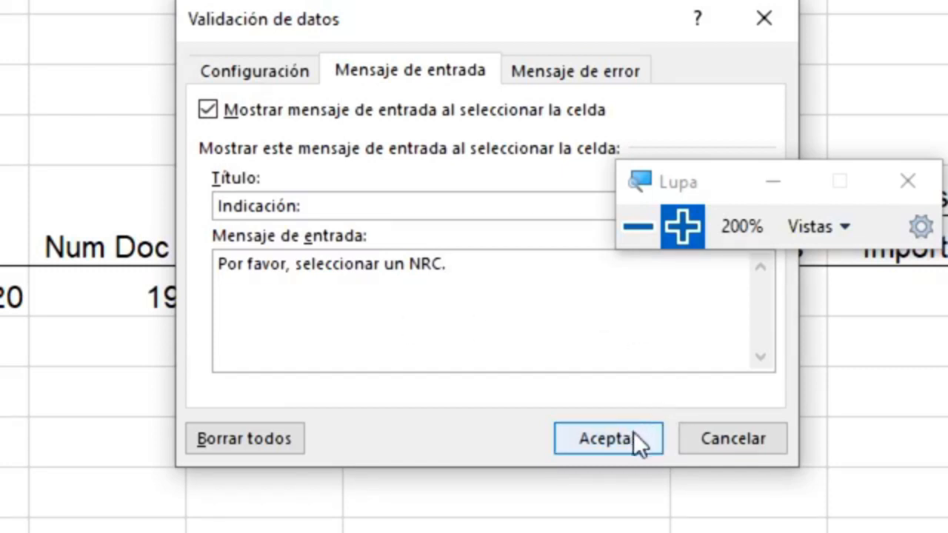
key(BackSpace)
key(BackSpace)
key(BackSpace)
key(BackSpace)
key(BackSpace)
key(BackSpace)
key(BackSpace)
text(el)
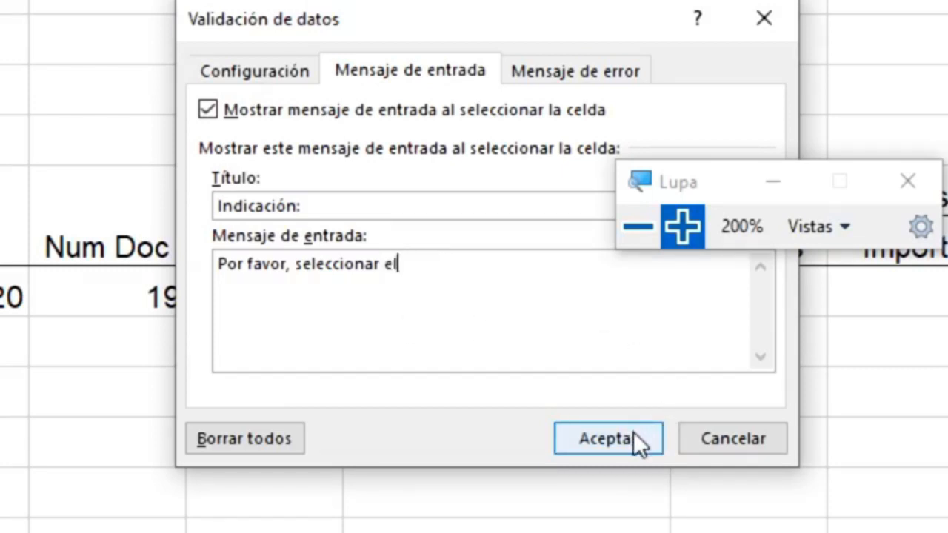
text( NRC de la )
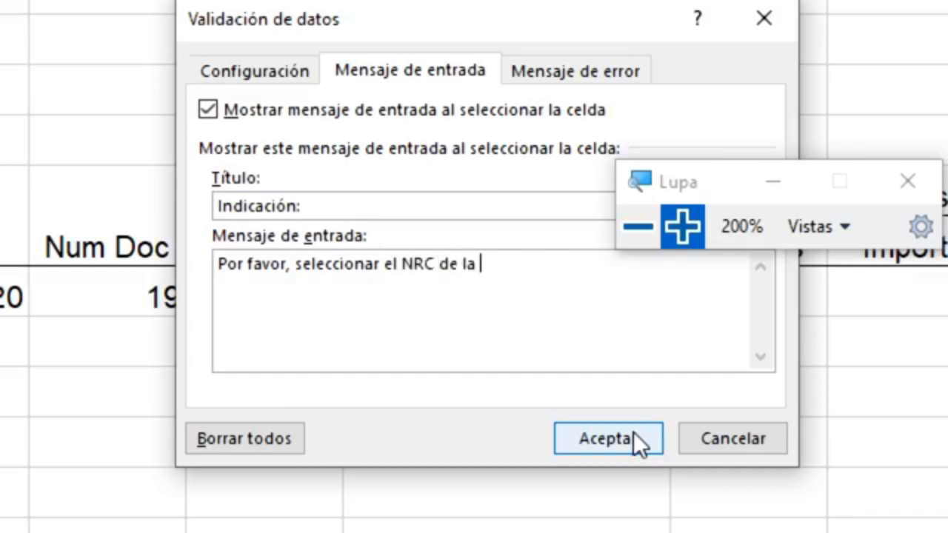
text(factura.)
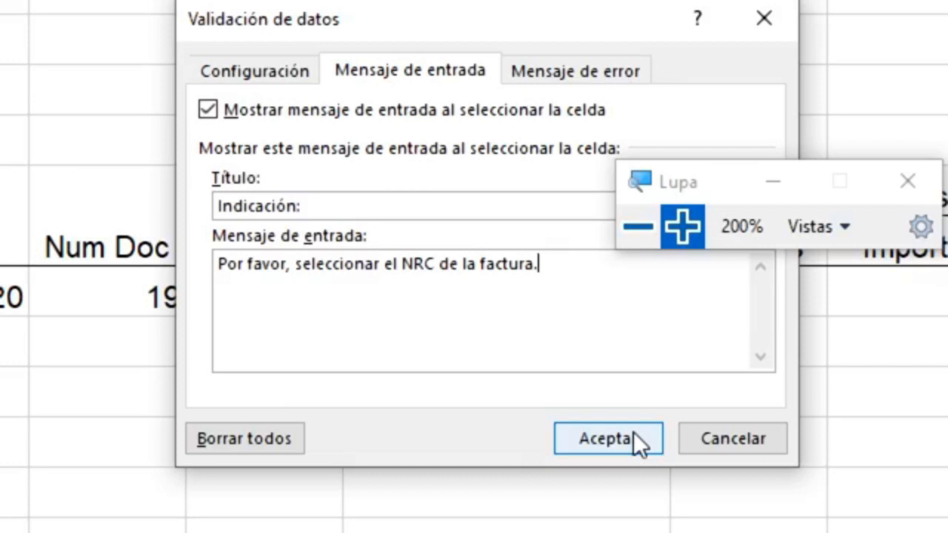
click(633, 431)
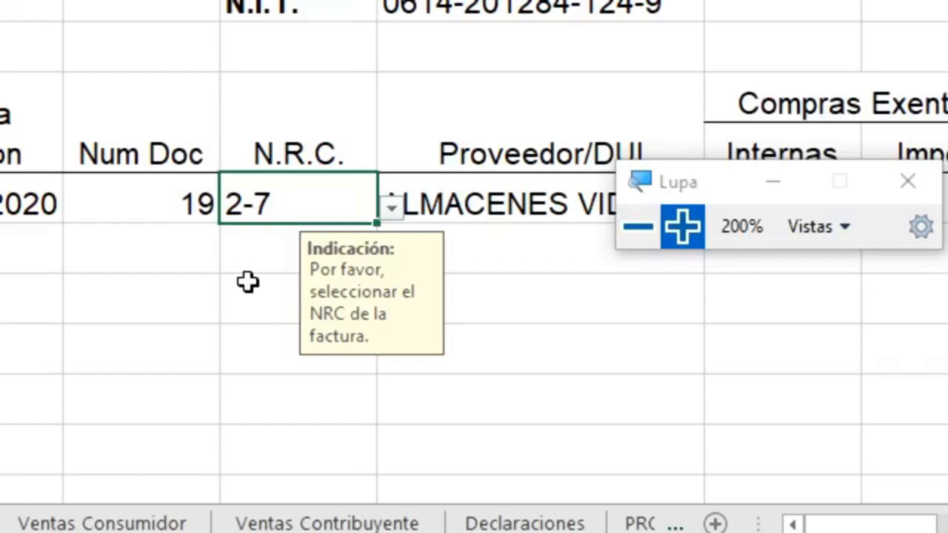
Clear the first N.R.C. value 2-7 and check the cell's Indicación tip before and after
click(278, 254)
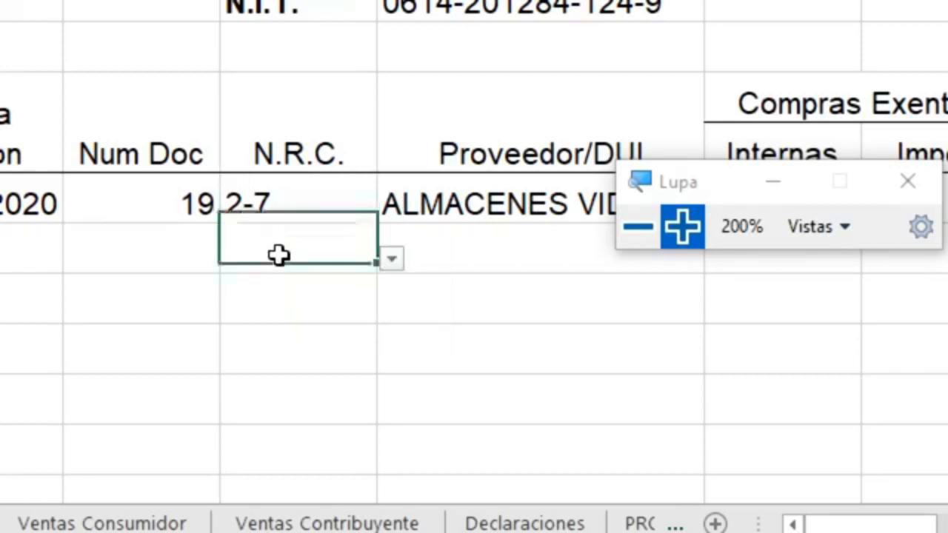
click(340, 208)
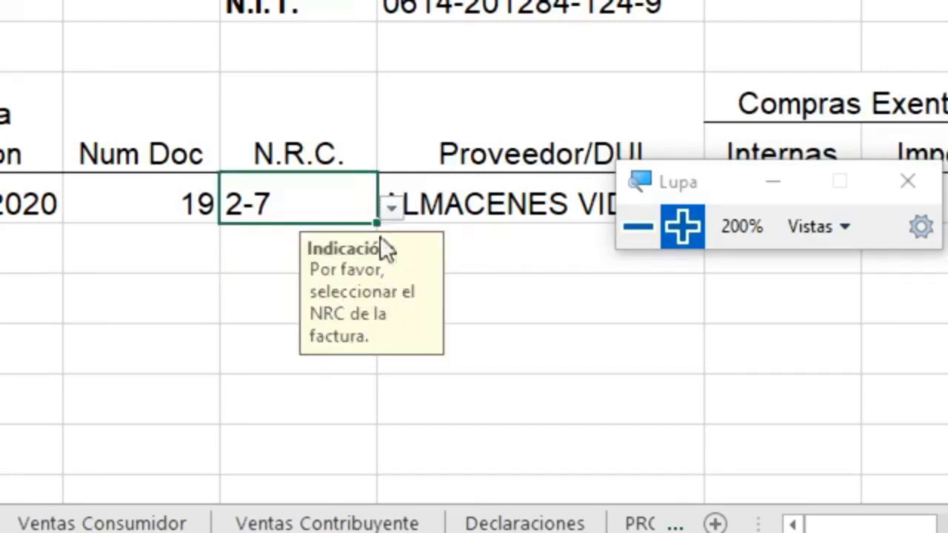
key(Delete)
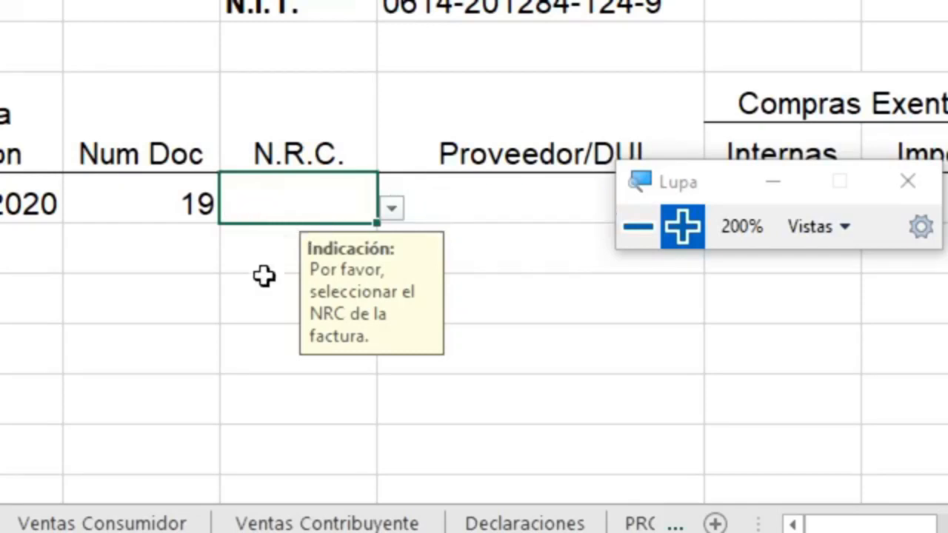
click(247, 304)
click(292, 210)
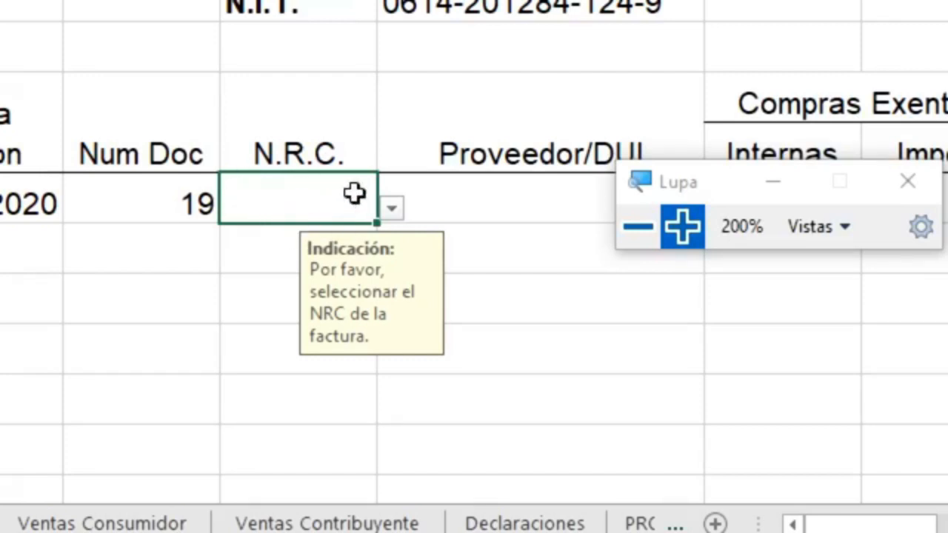
click(271, 254)
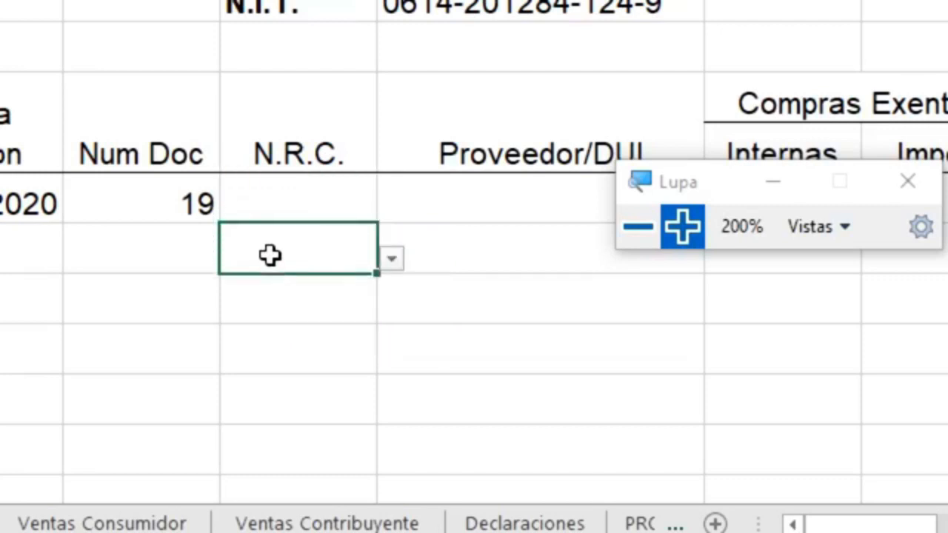
click(275, 305)
click(310, 191)
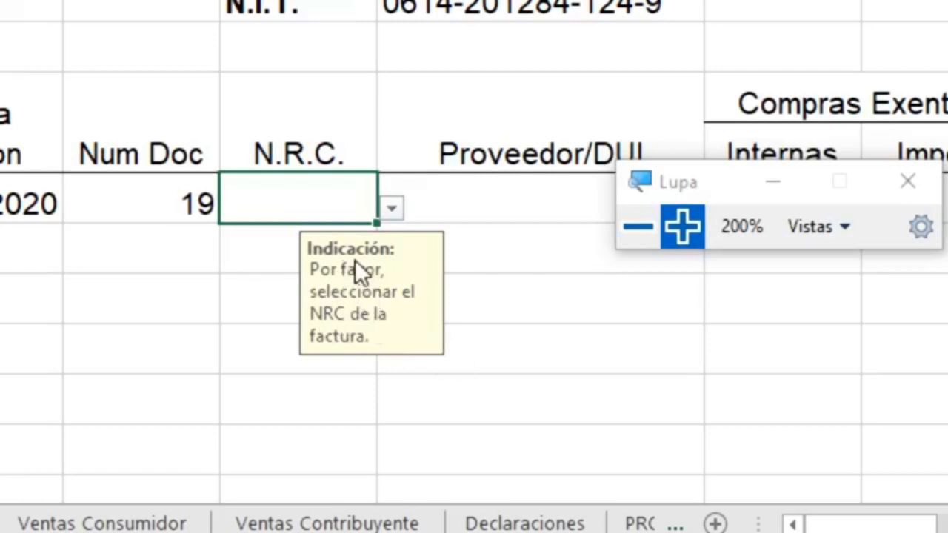
click(389, 216)
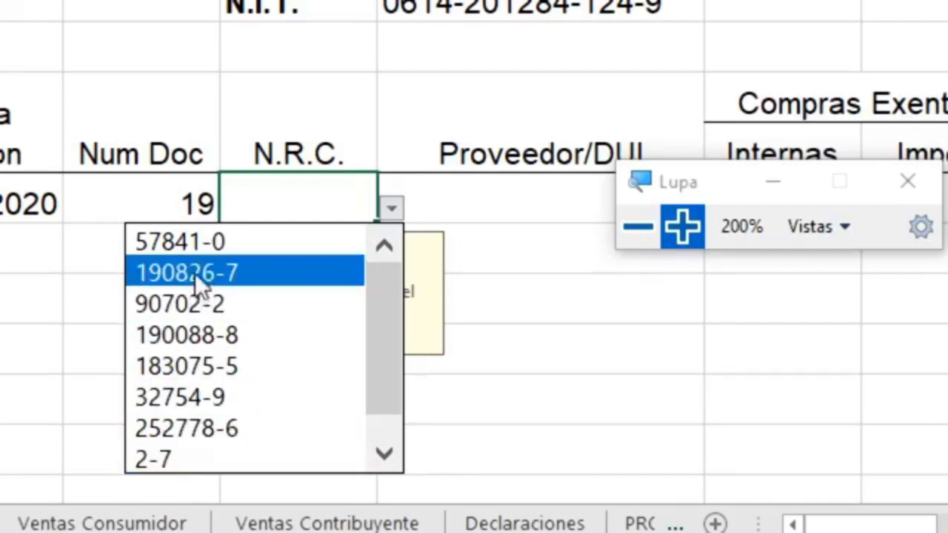
click(192, 250)
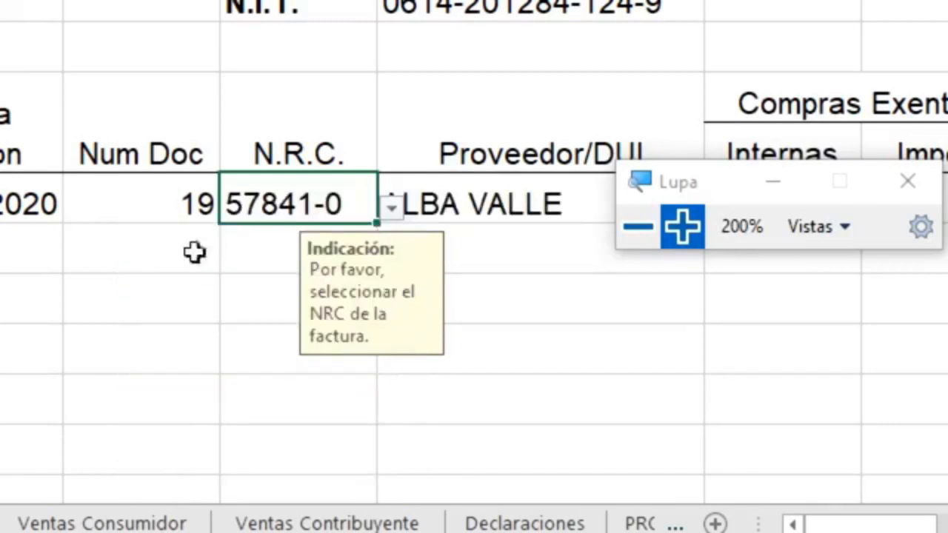
click(477, 201)
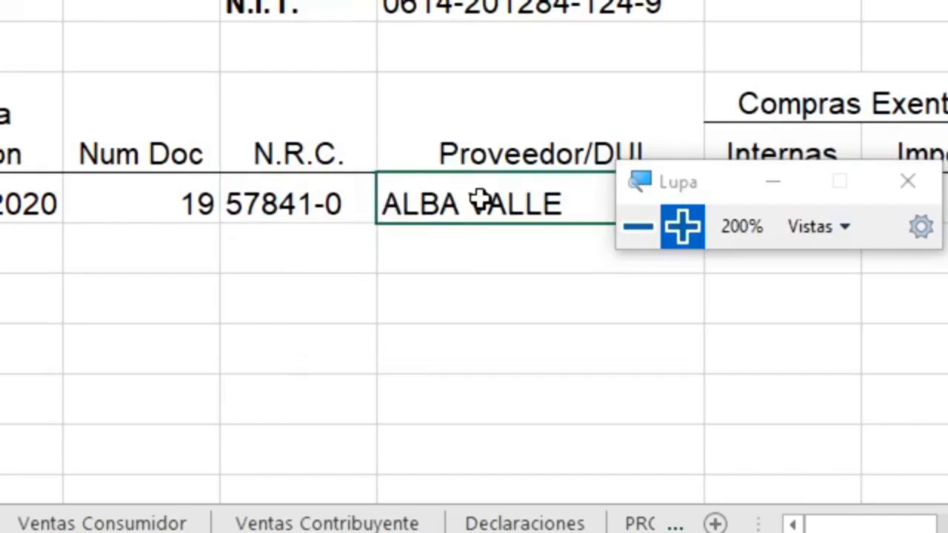
drag(668, 188, 692, 79)
key(super+minus)
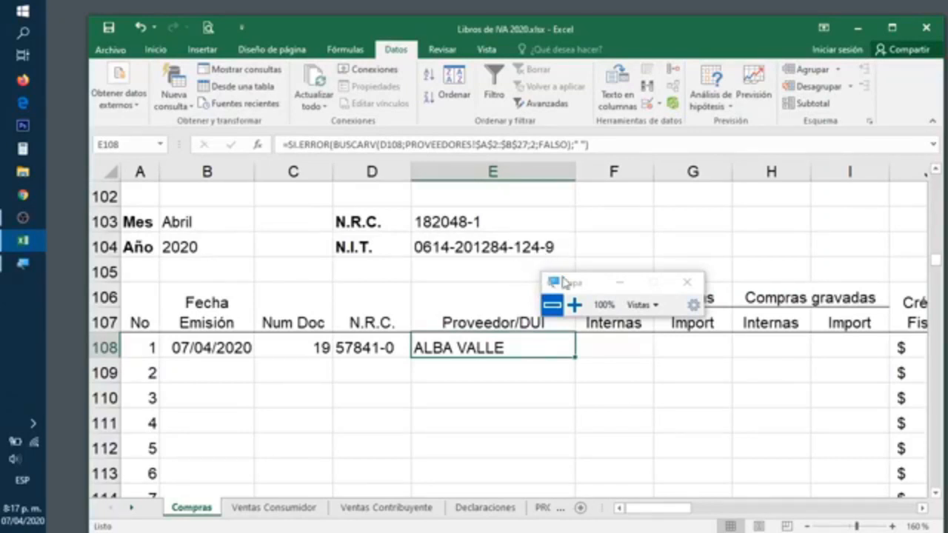
drag(574, 284, 675, 215)
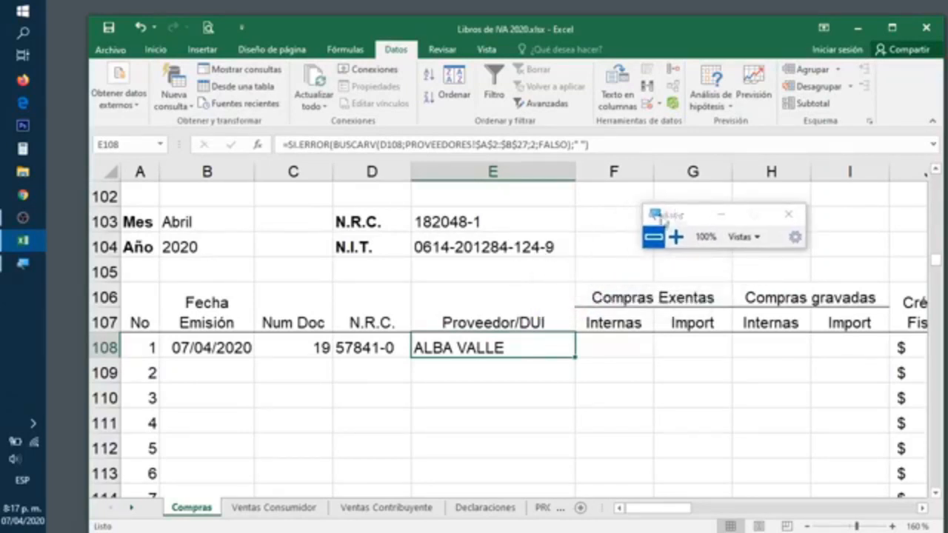
click(379, 351)
click(418, 348)
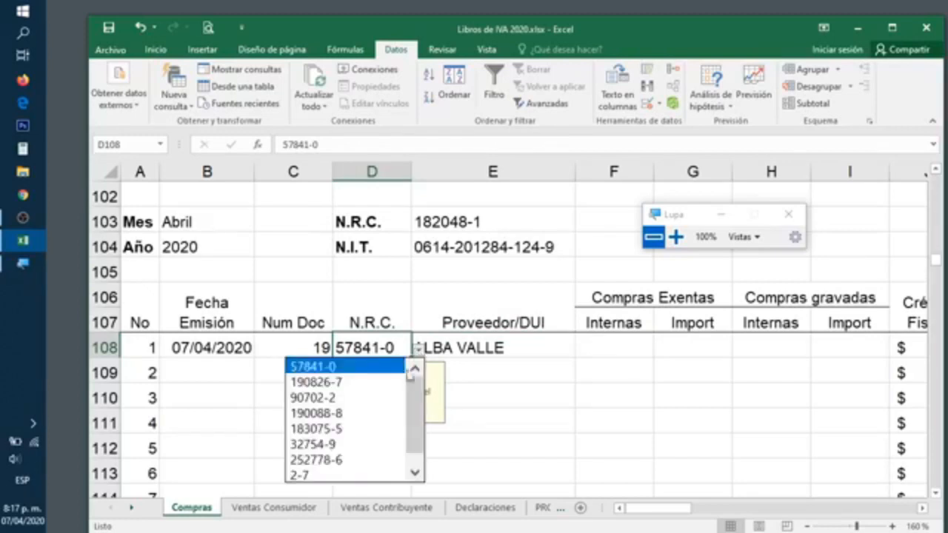
click(356, 444)
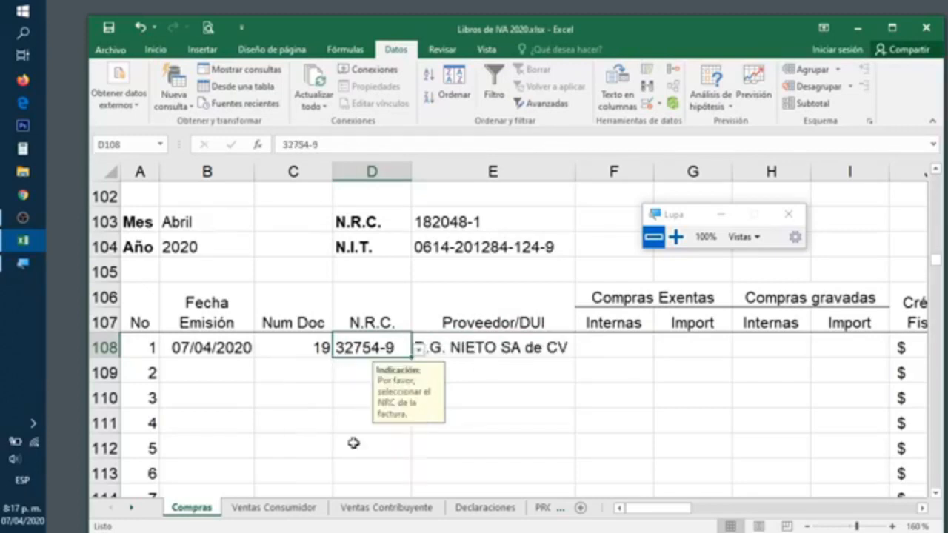
click(419, 348)
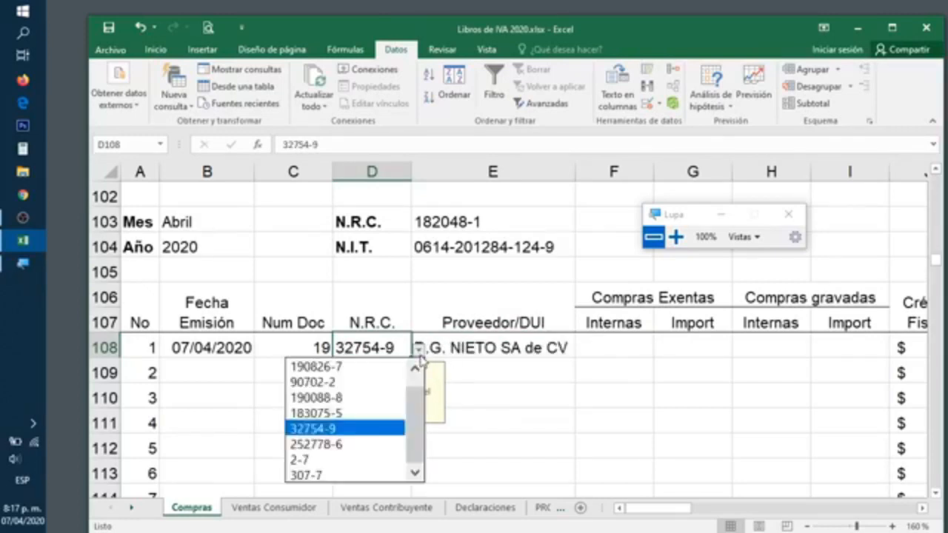
click(319, 474)
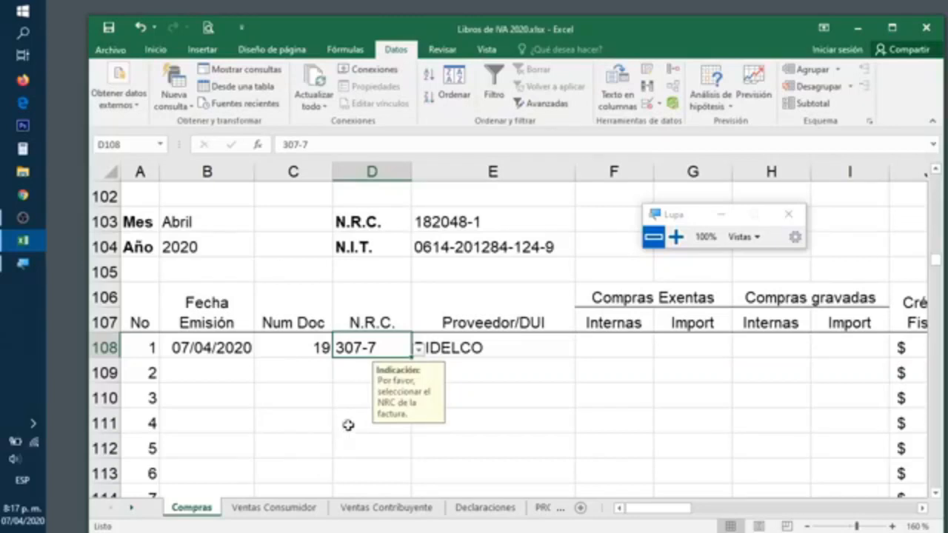
click(352, 374)
click(418, 374)
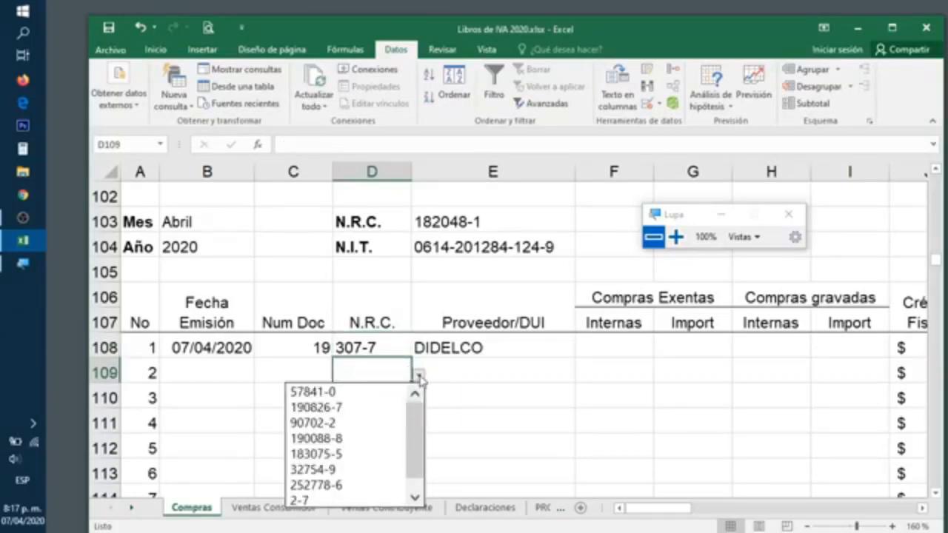
click(334, 429)
click(507, 365)
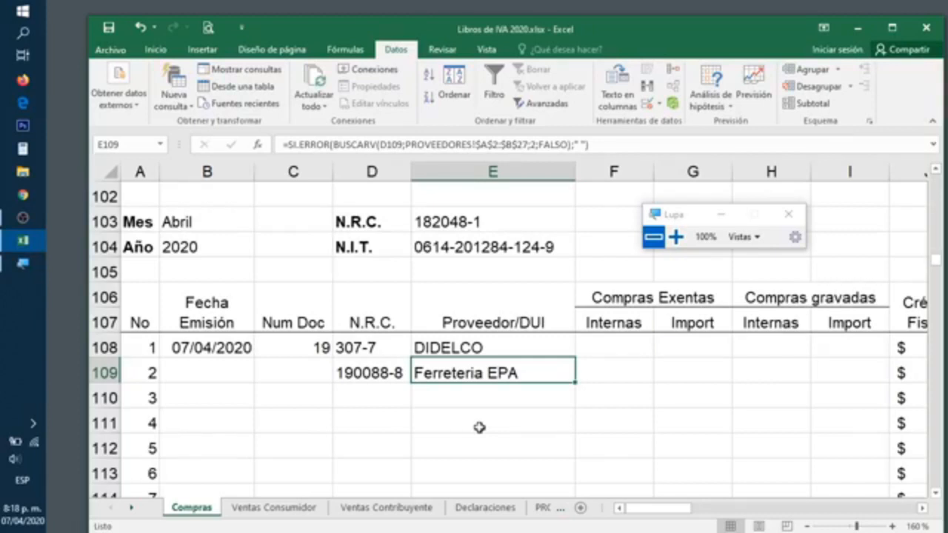
key(Up)
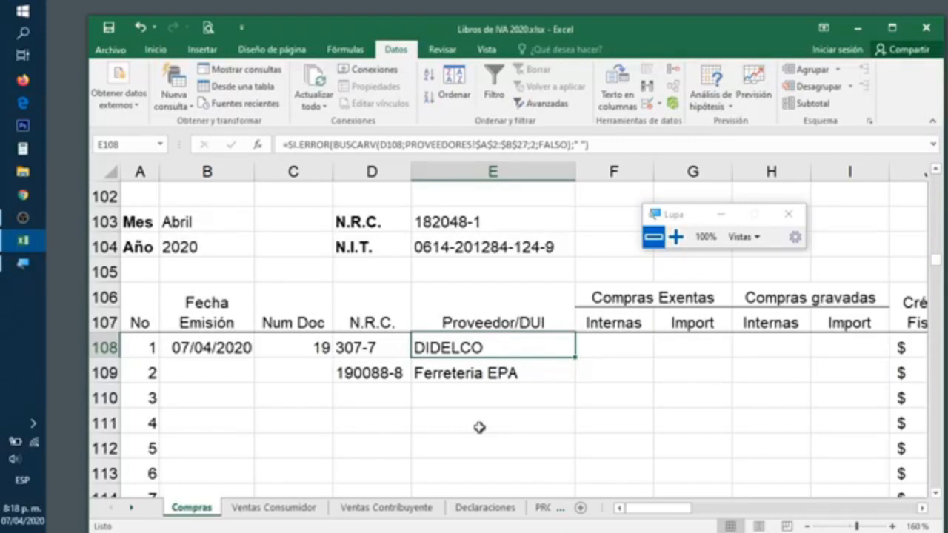
key(F2)
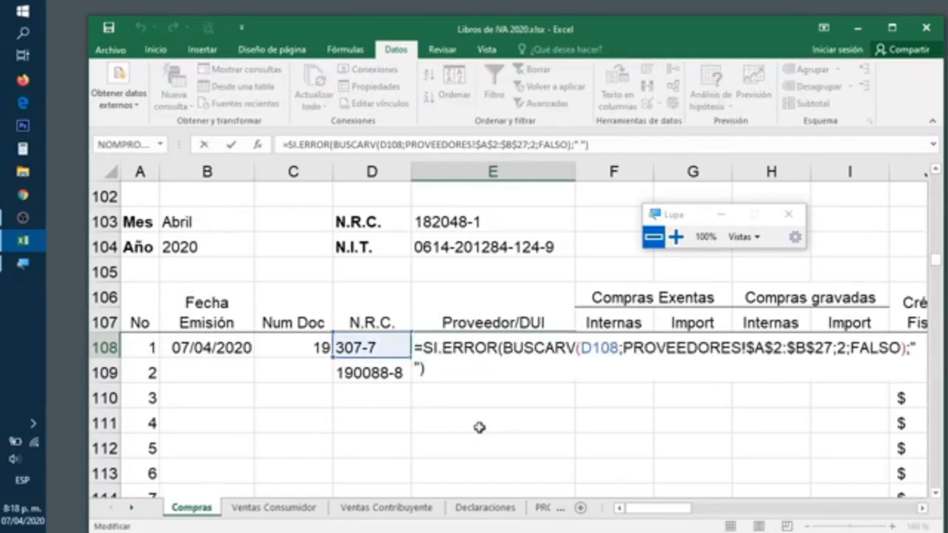
click(678, 245)
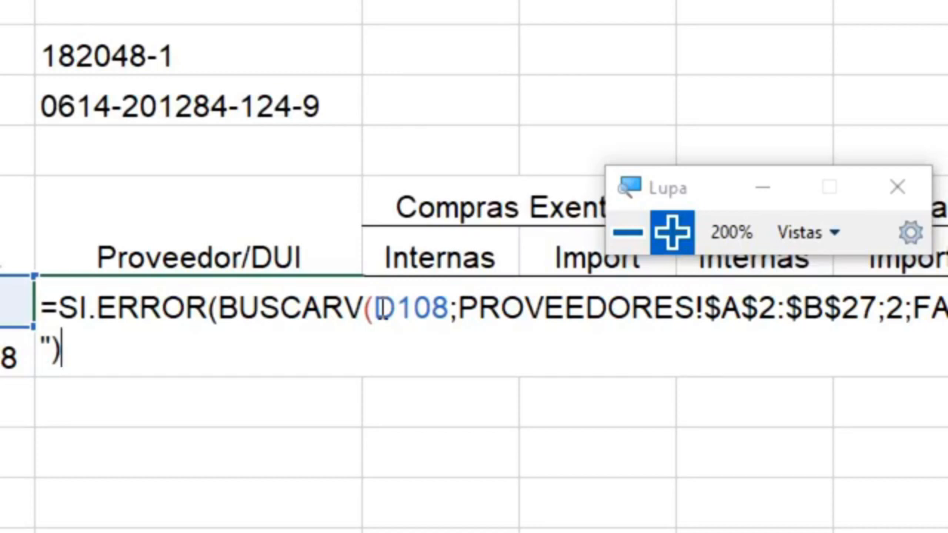
Highlight the BUSCARV arguments D108, PROVEEDORES!$A$2:$B$27, 2 and FALSO, then commit E108 unchanged
drag(376, 308, 449, 308)
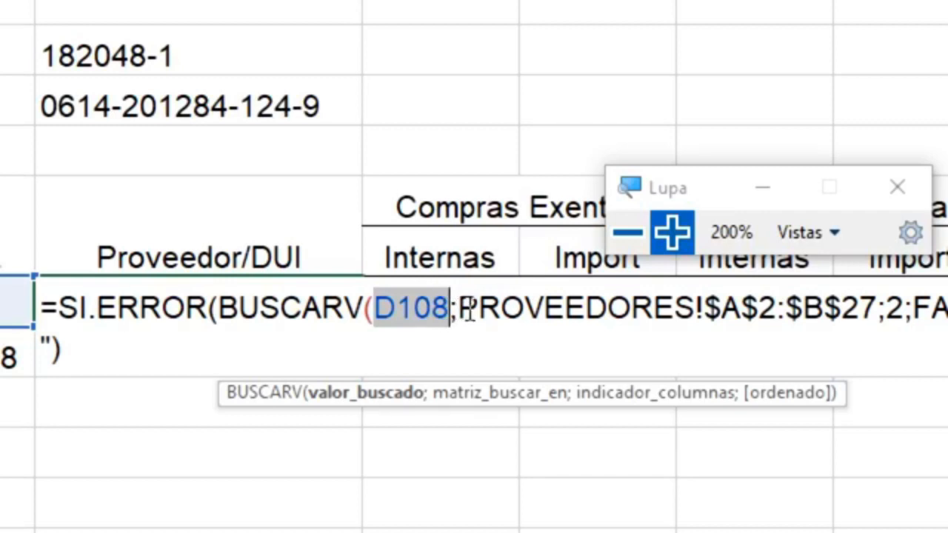
click(462, 310)
drag(637, 295, 877, 307)
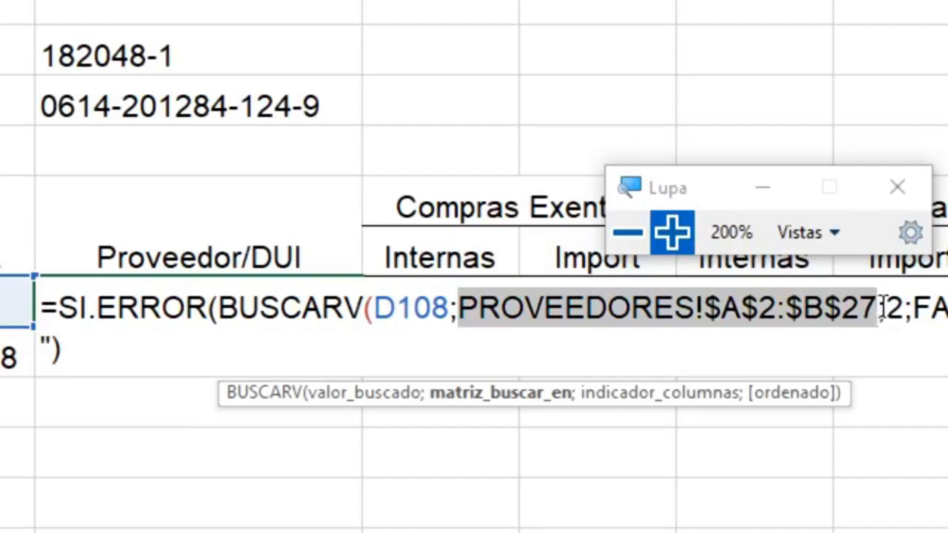
drag(885, 307, 903, 307)
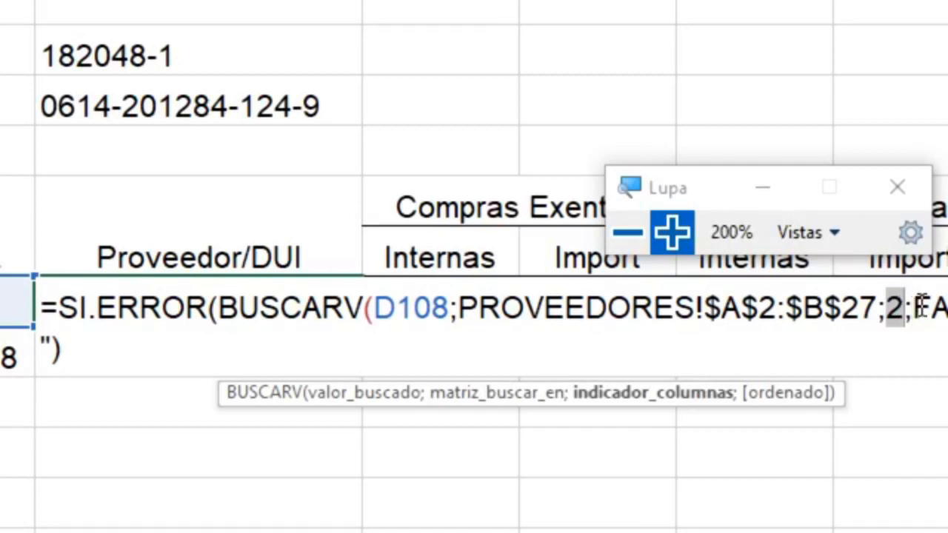
double_click(920, 305)
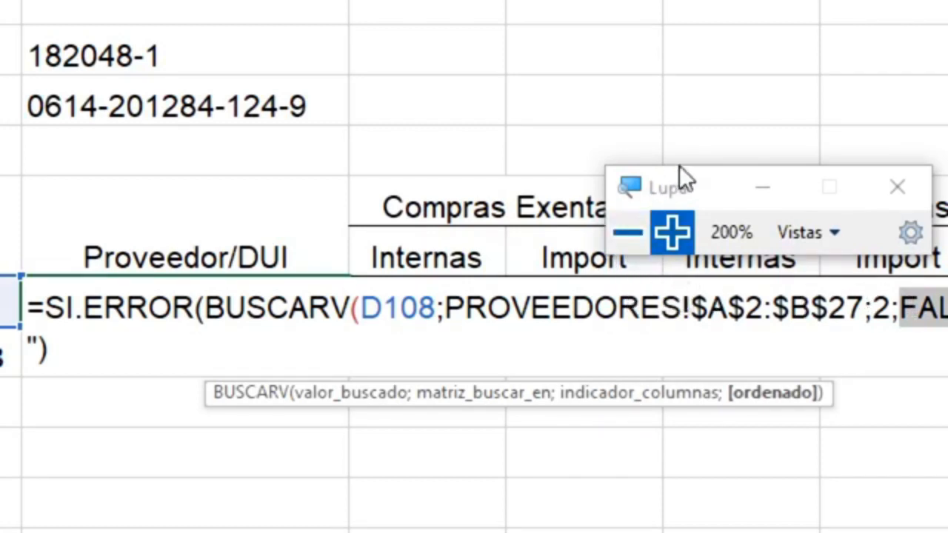
drag(675, 182, 676, 151)
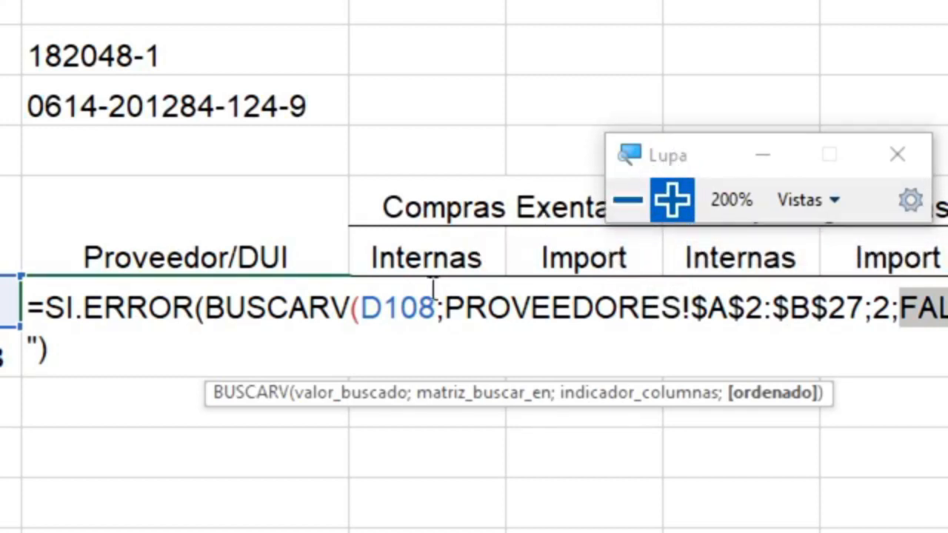
drag(363, 305, 438, 304)
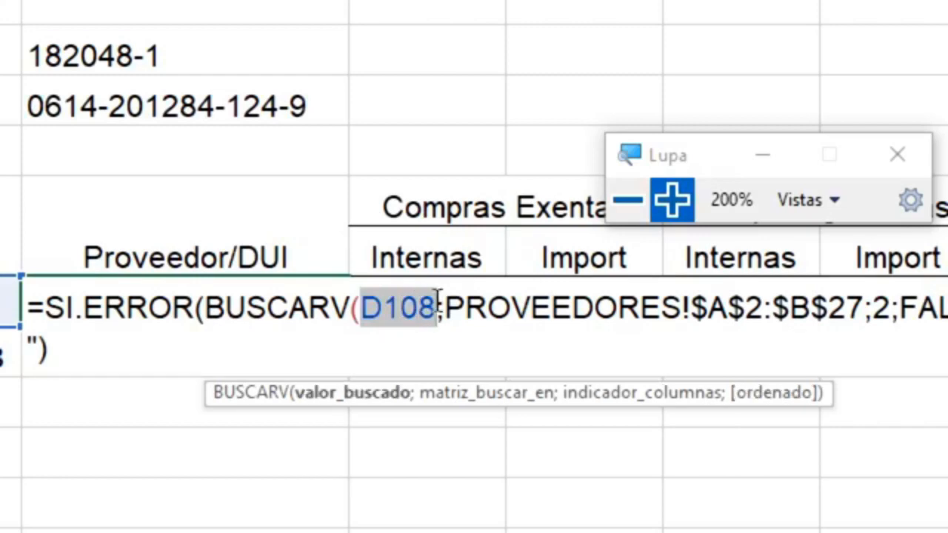
click(635, 206)
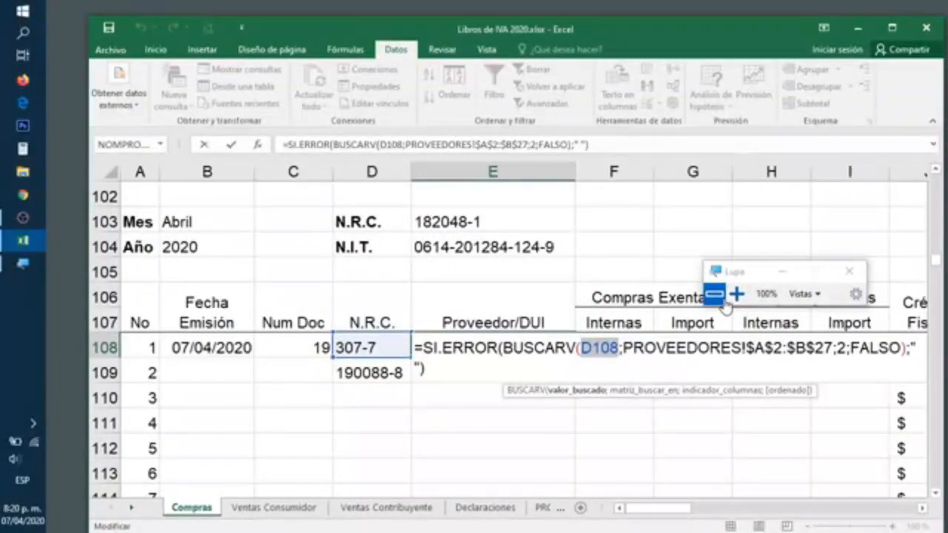
key(ctrl+Return)
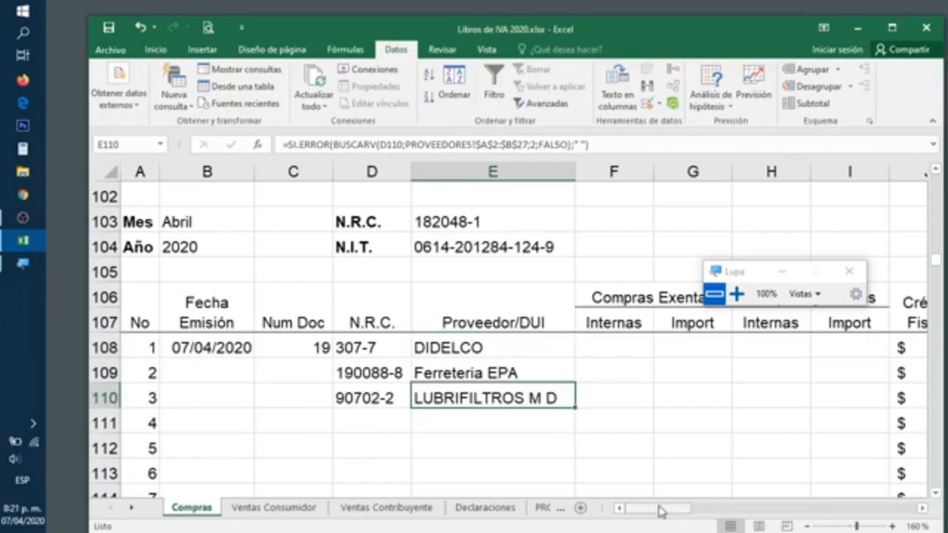
mouse_move(658, 509)
mouse_down()
mouse_move(687, 510)
mouse_move(671, 509)
mouse_up()
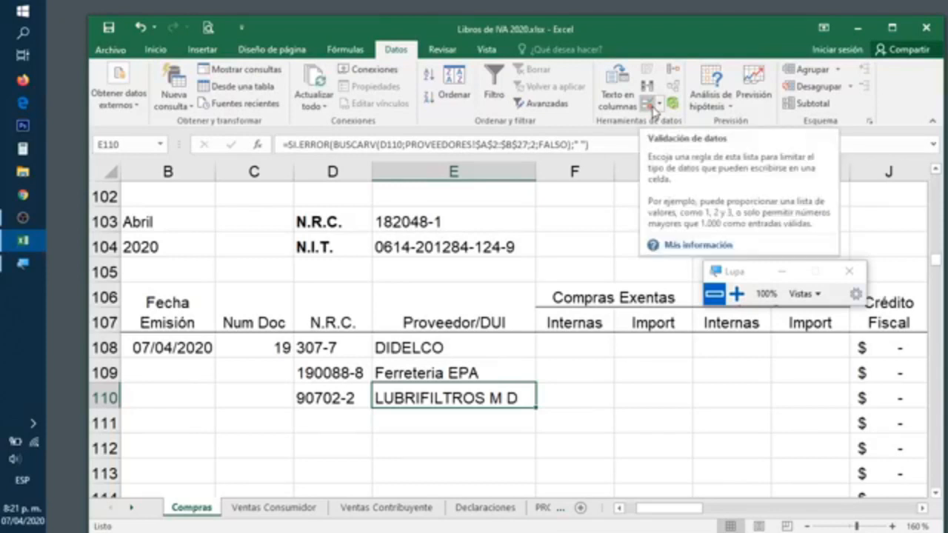
drag(684, 511, 698, 511)
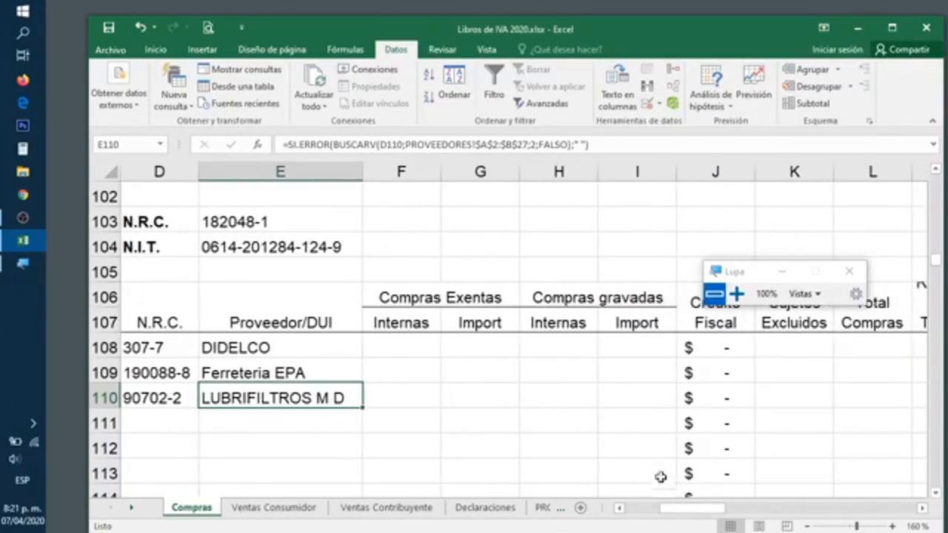
click(555, 349)
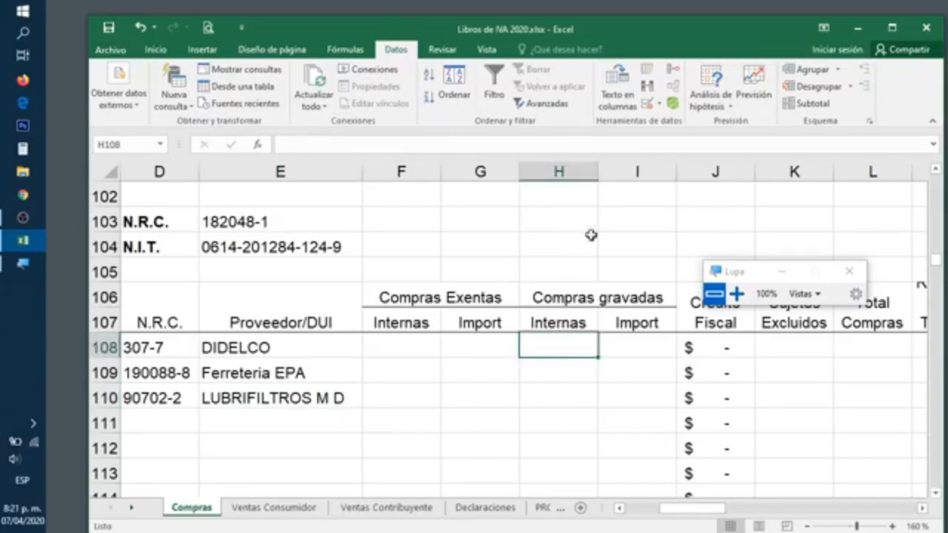
Open Data Validation for H108, then close it without changes
click(645, 105)
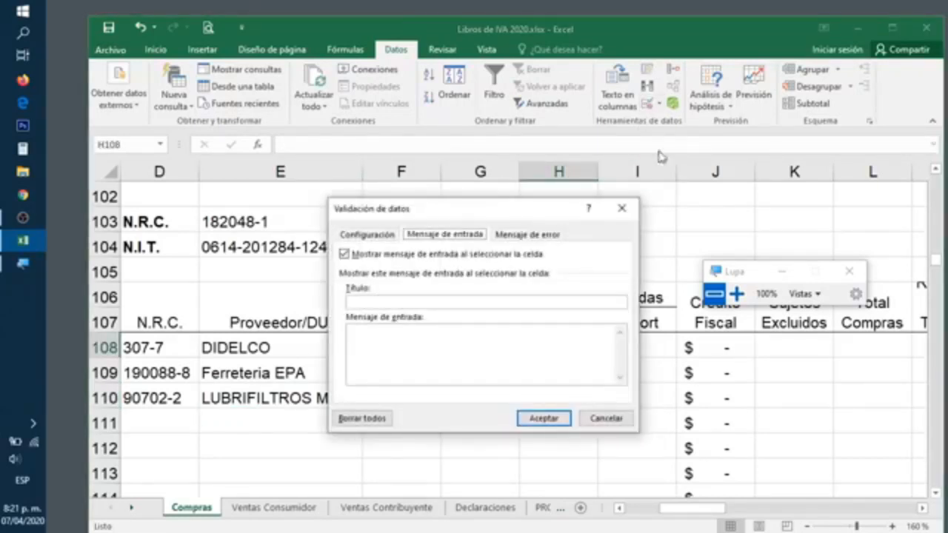
click(385, 238)
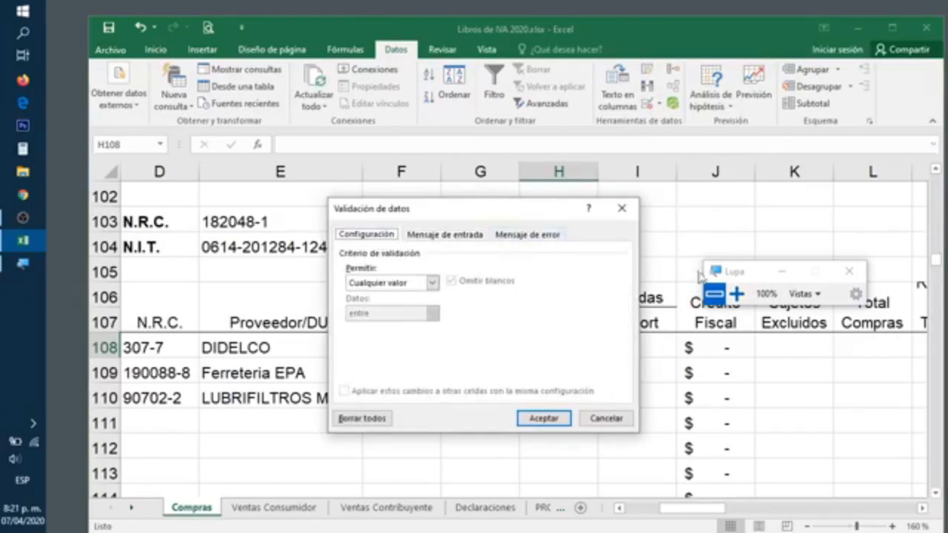
click(735, 293)
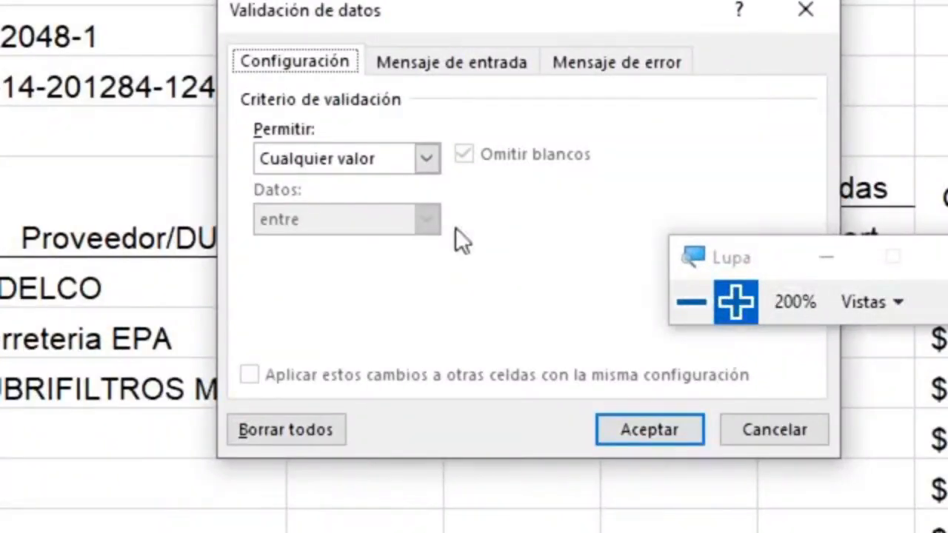
click(433, 151)
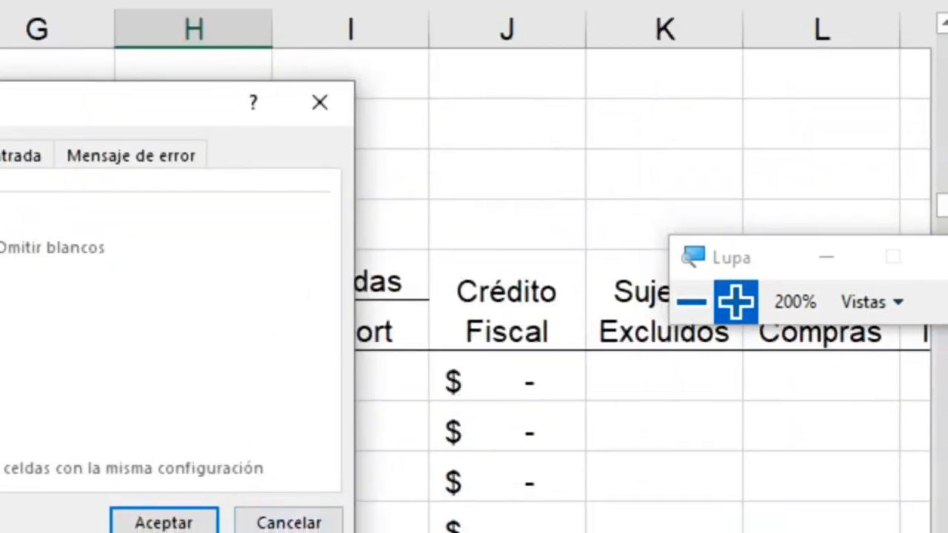
click(265, 524)
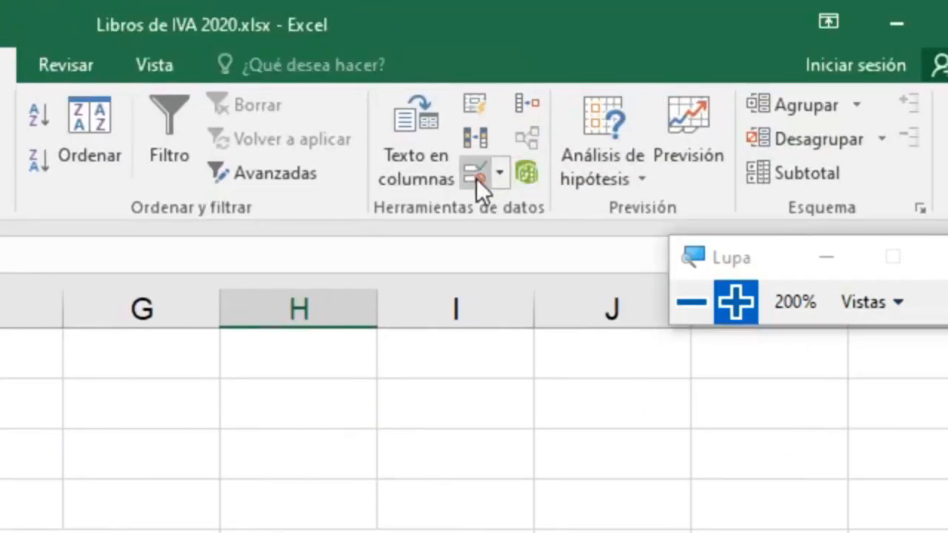
Set H108's validation to allow Decimal values 'mayor o igual que' a minimum
click(476, 177)
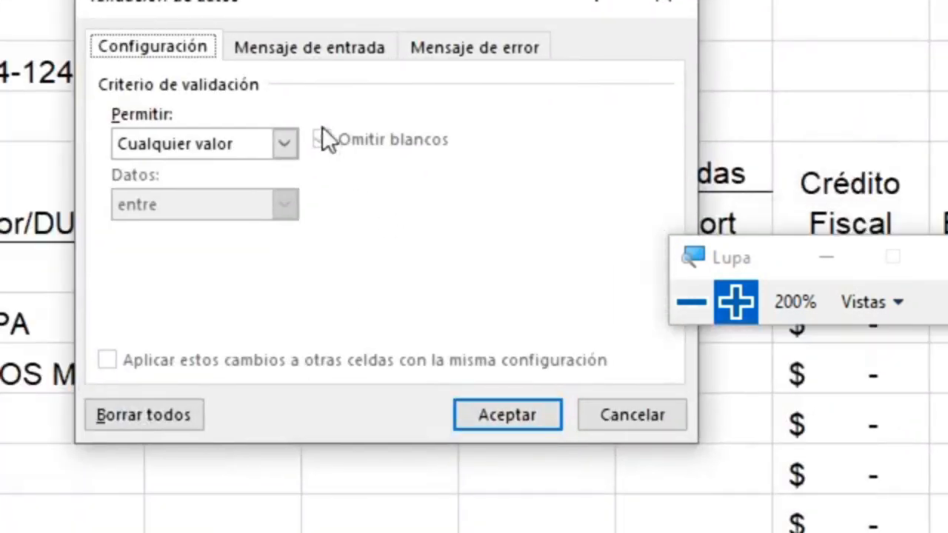
click(142, 204)
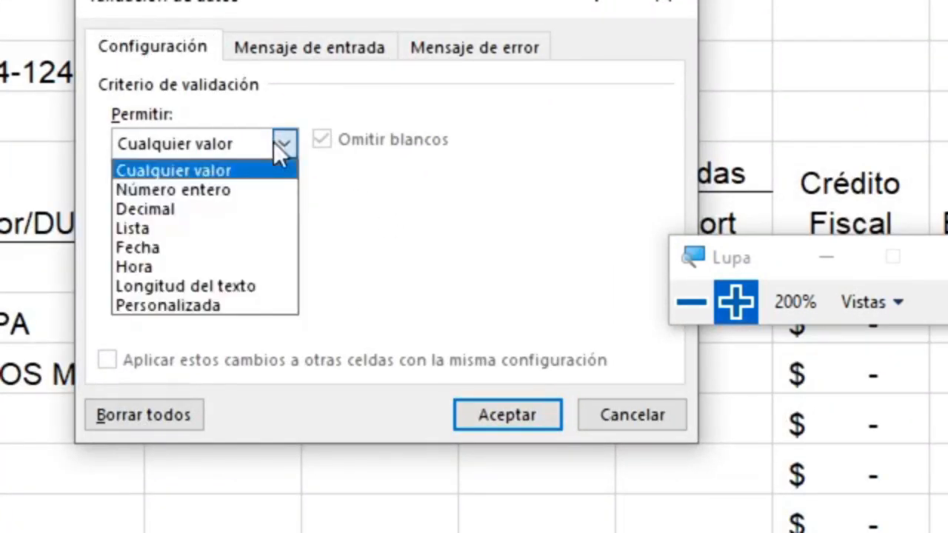
click(190, 210)
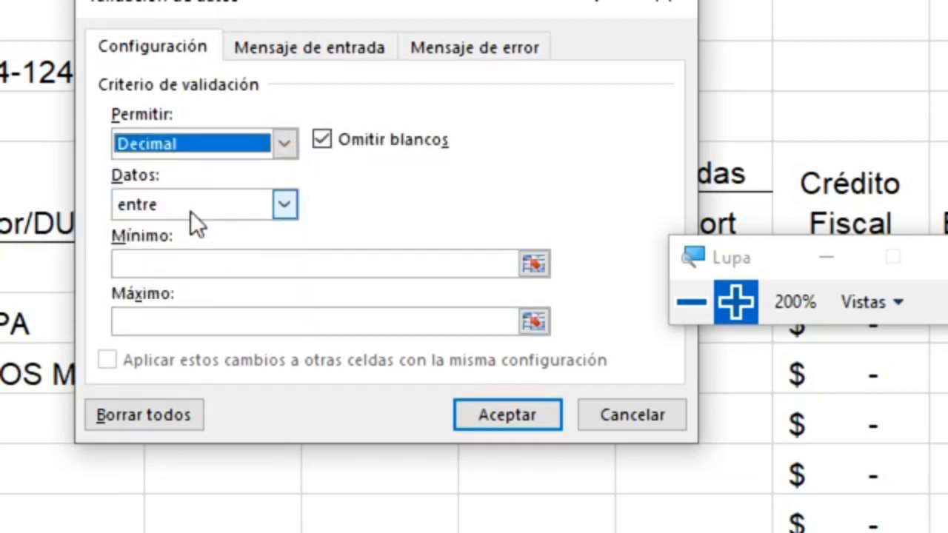
click(295, 205)
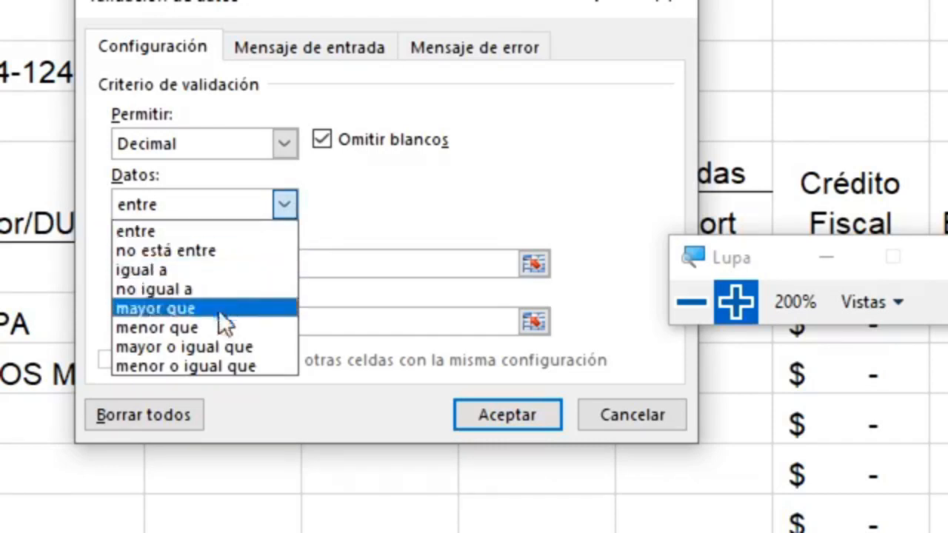
click(204, 347)
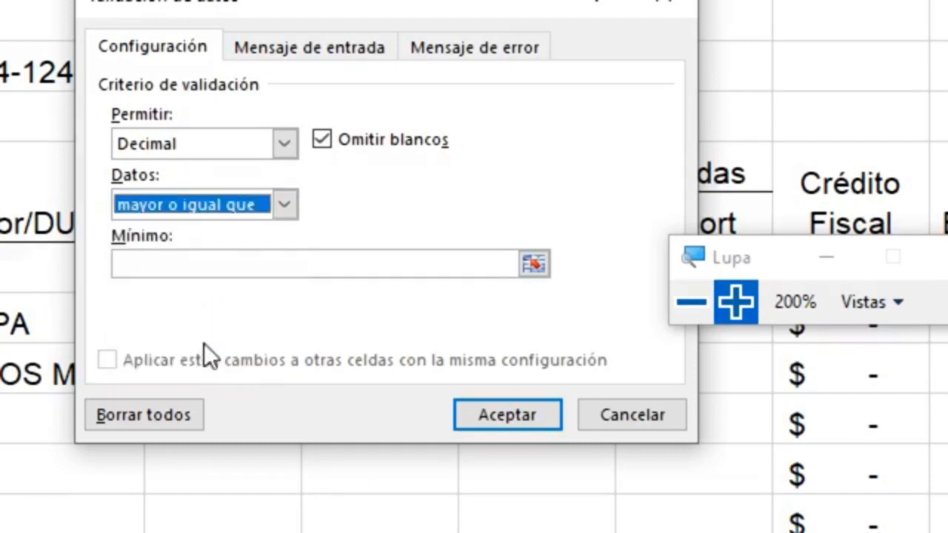
click(257, 257)
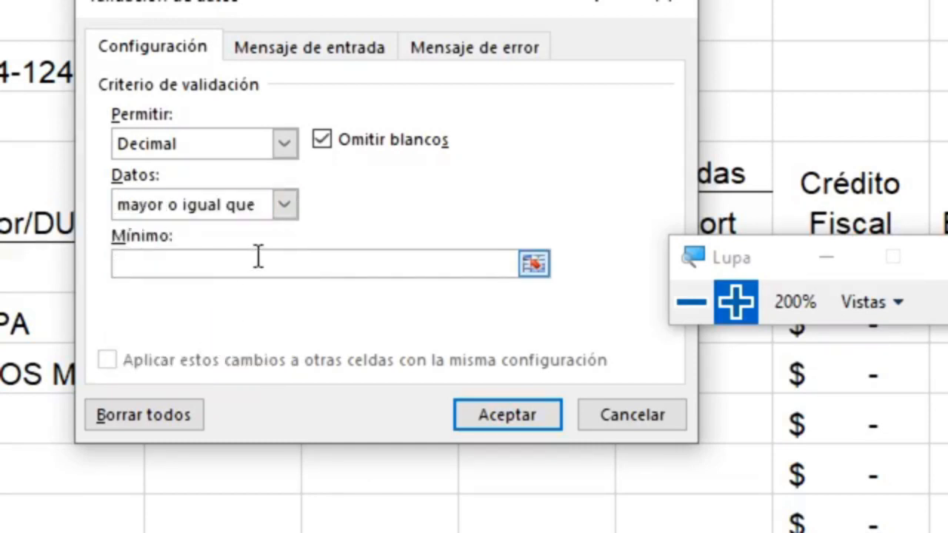
Set the minimum to 0, uncheck Omitir blancos, and title the error alert 'Atencion:'
text(0)
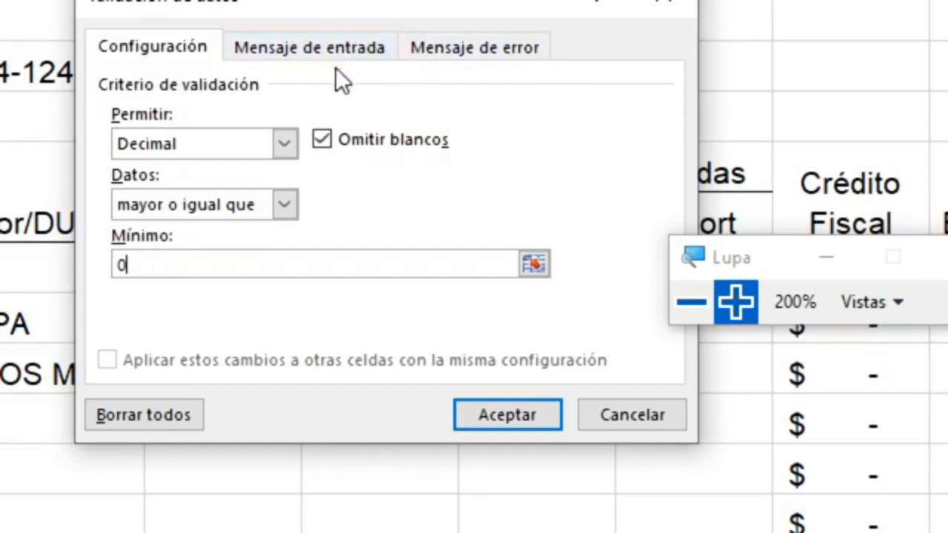
click(330, 140)
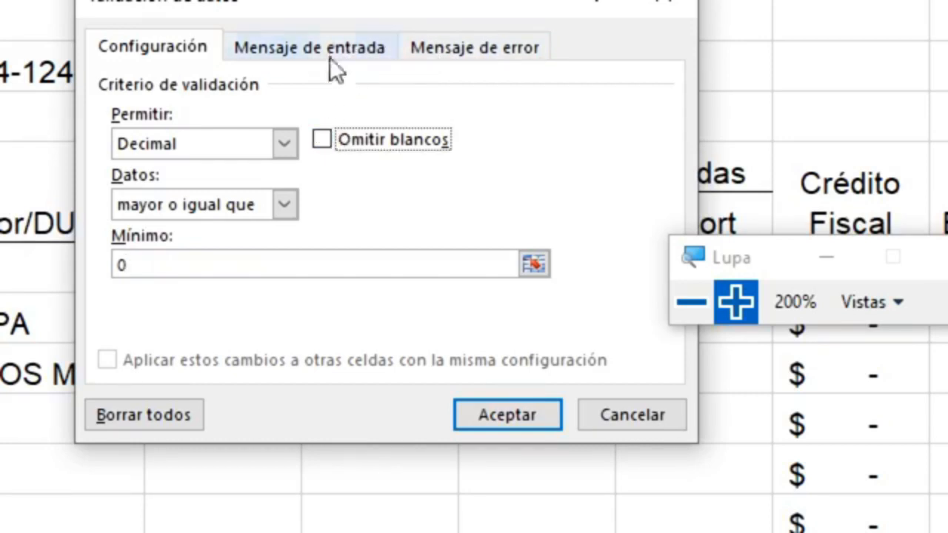
click(326, 63)
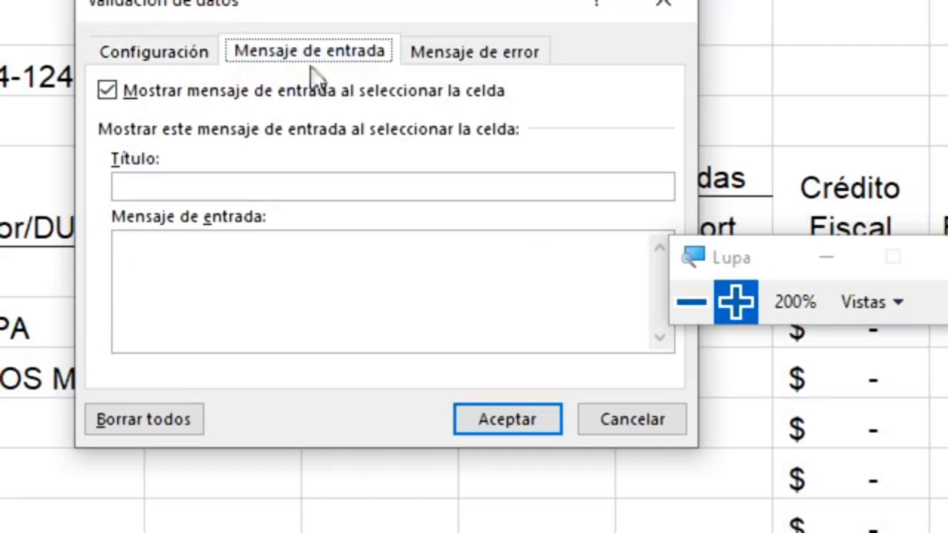
click(474, 56)
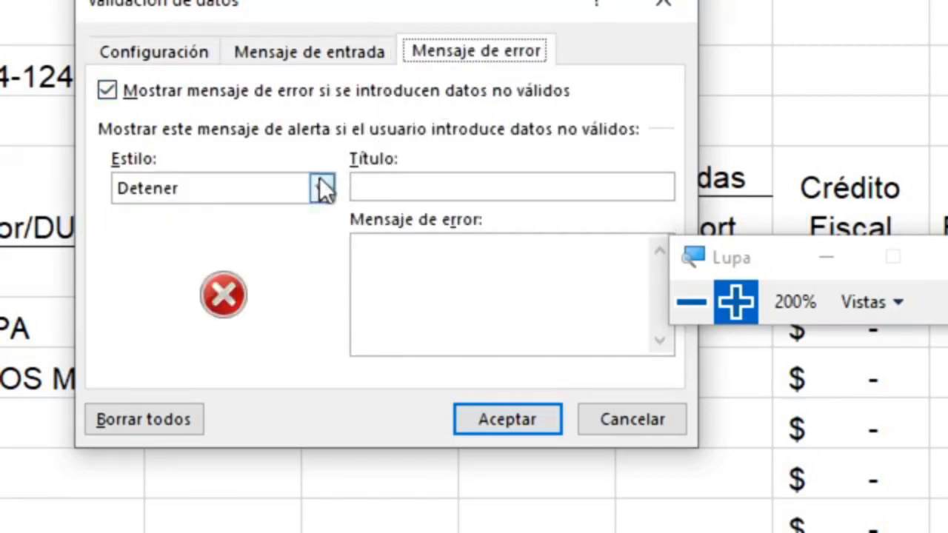
click(382, 194)
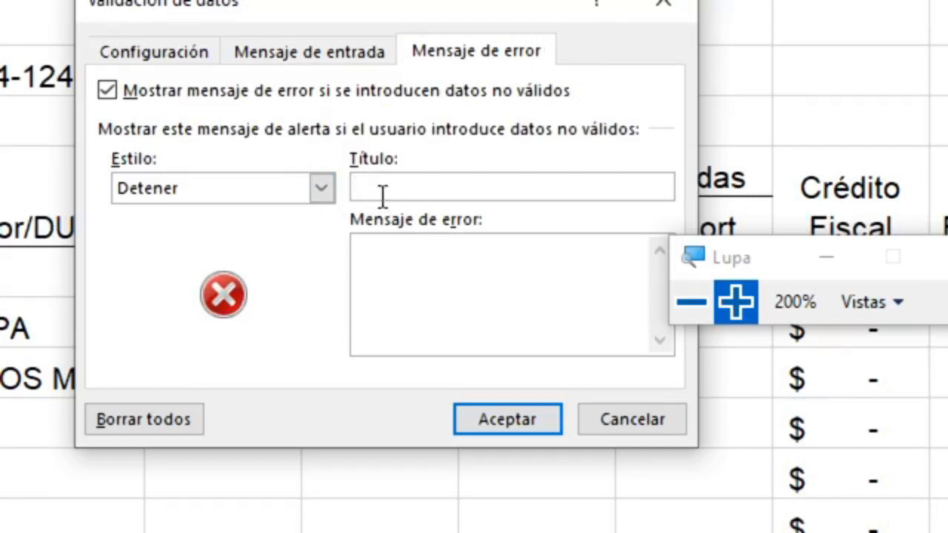
text(An)
key(BackSpace)
text(tencion:)
Write the error message 'Debe escribir el monto de la factura sin IVA agregado', then cut it out
click(422, 291)
text(Dbe)
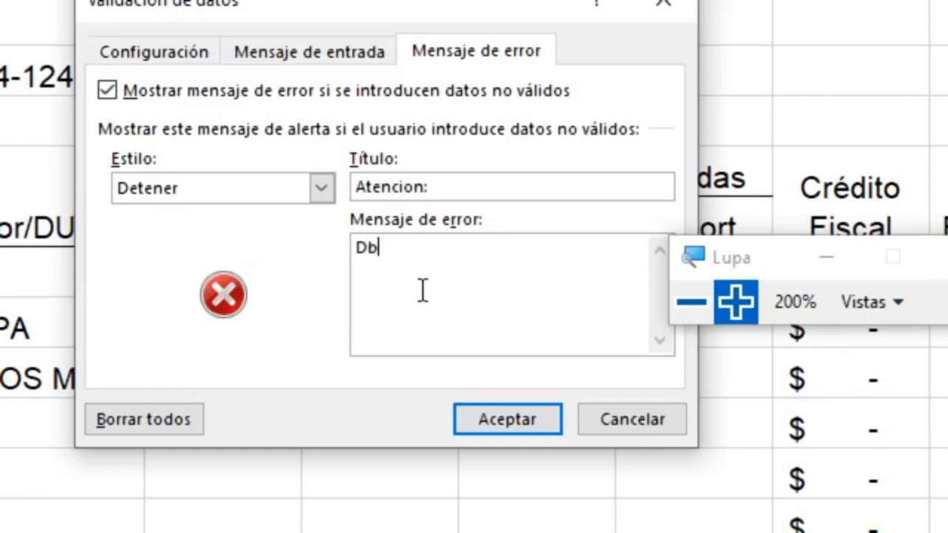
key(BackSpace)
key(BackSpace)
text(ebe escri)
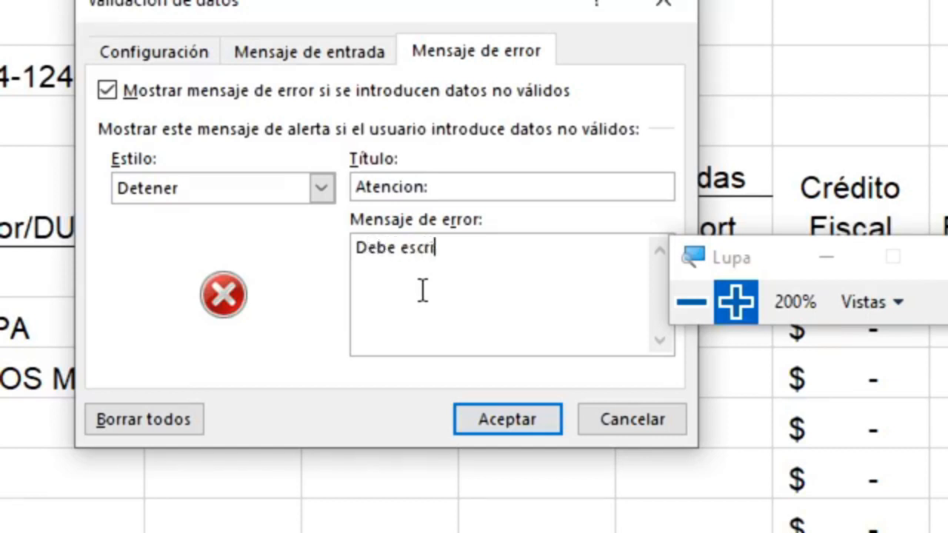
text(bir el mon)
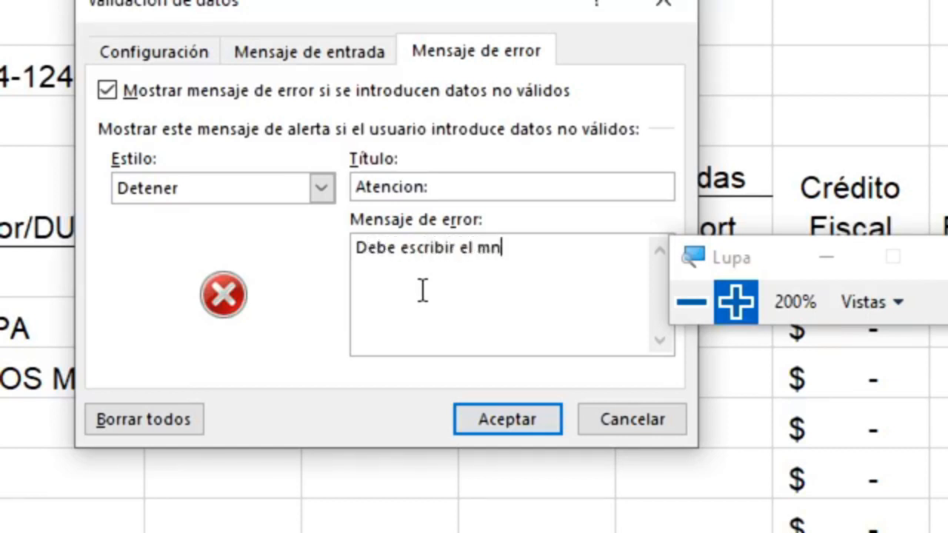
key(BackSpace)
text(onto de la )
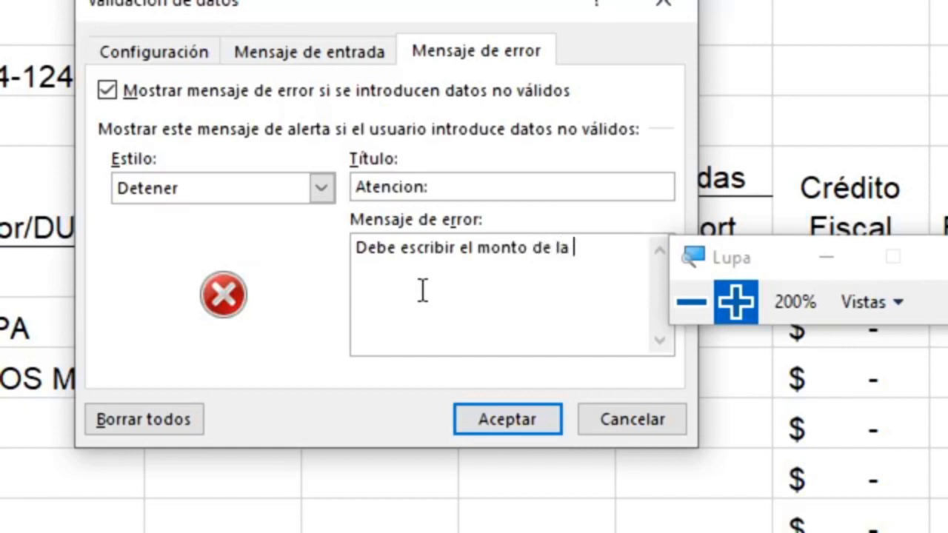
text(factura sin)
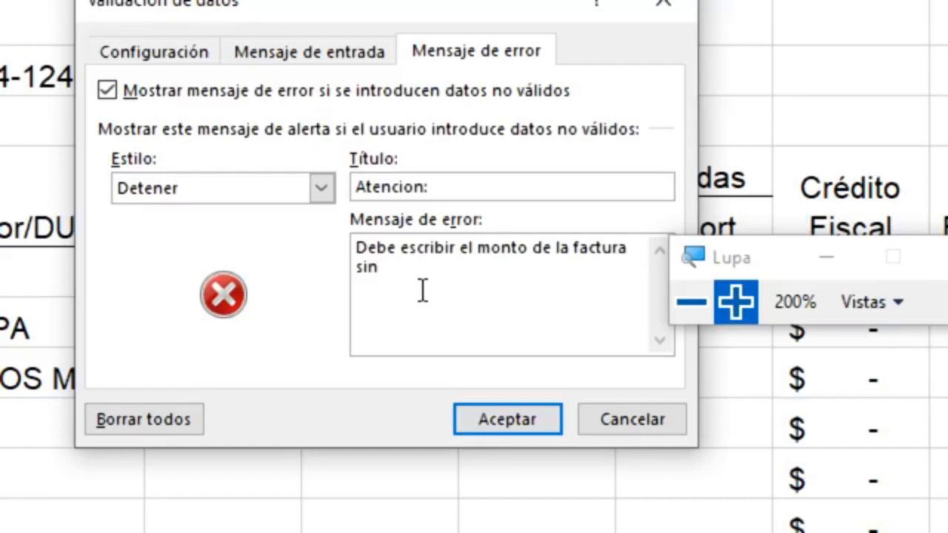
text(IVA agregado)
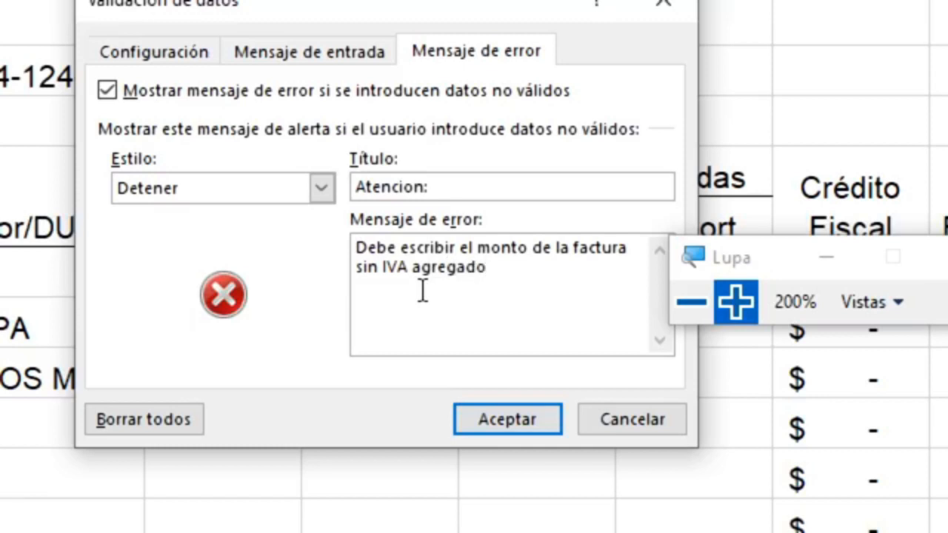
key(shift+Up)
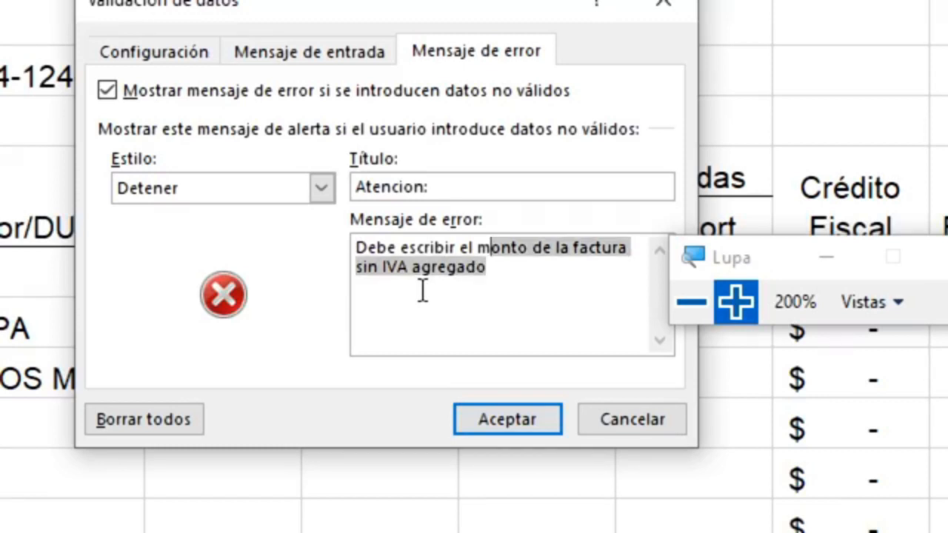
key(shift+Up)
key(ctrl+c)
key(BackSpace)
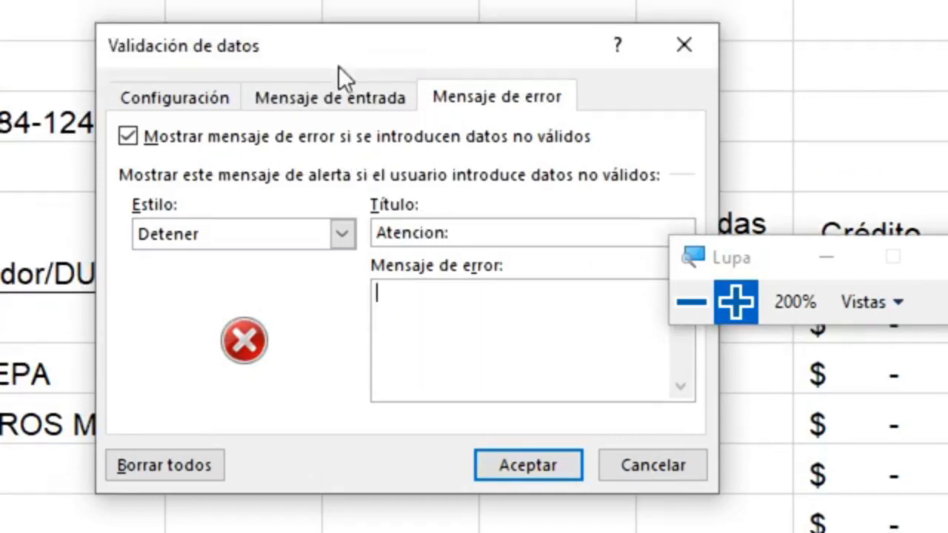
click(341, 89)
Paste the message as the input hint and title it 'Indicación:'
click(302, 353)
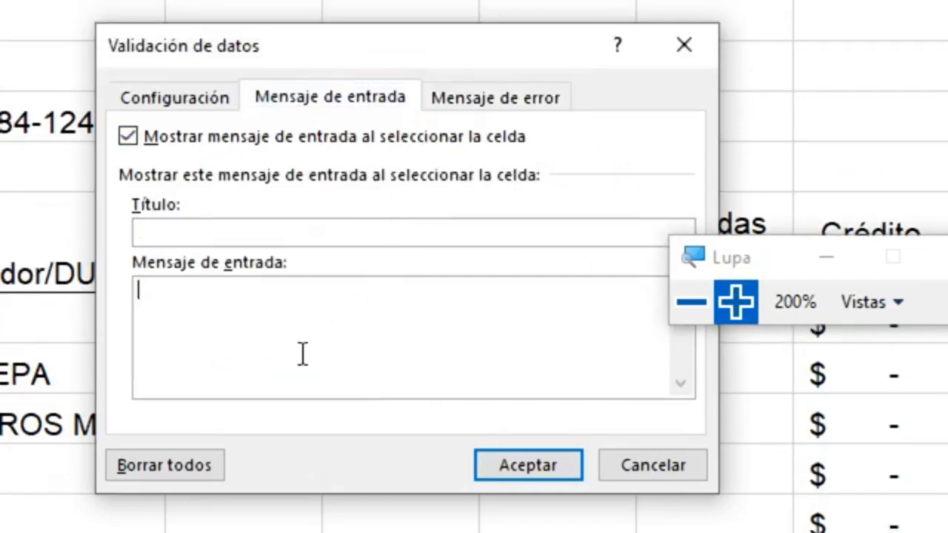
key(ctrl+v)
click(216, 237)
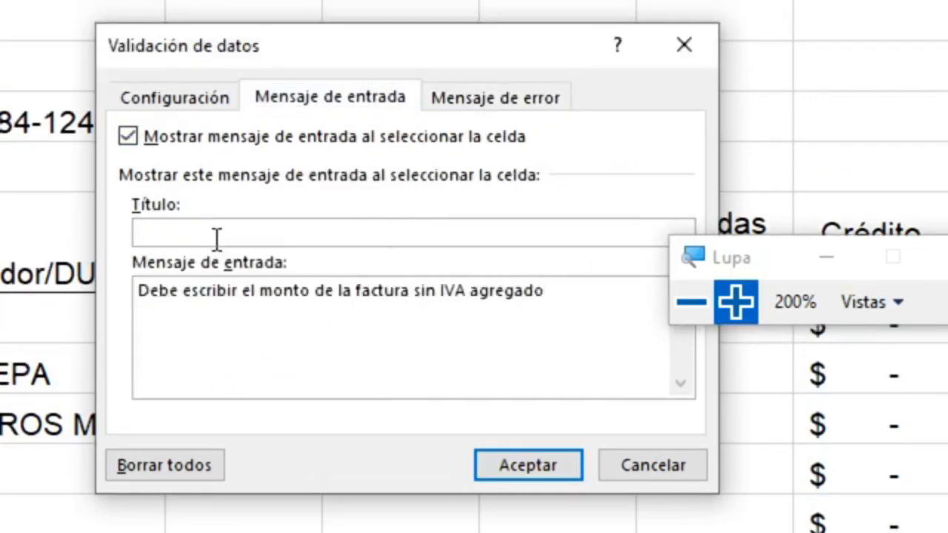
text(Indicaci)
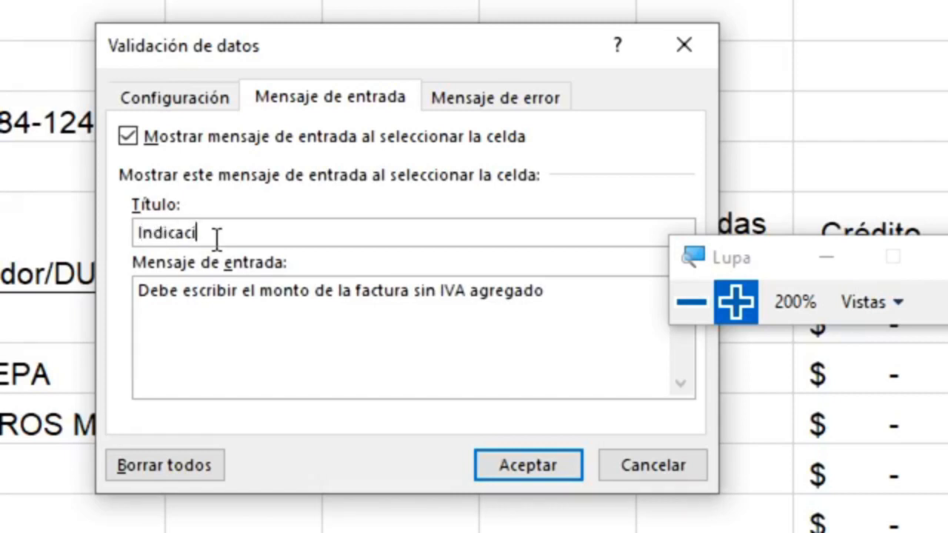
text(ón:)
Set the error message to 'Error al escribir el valor de la factura.' and apply the rule
click(496, 100)
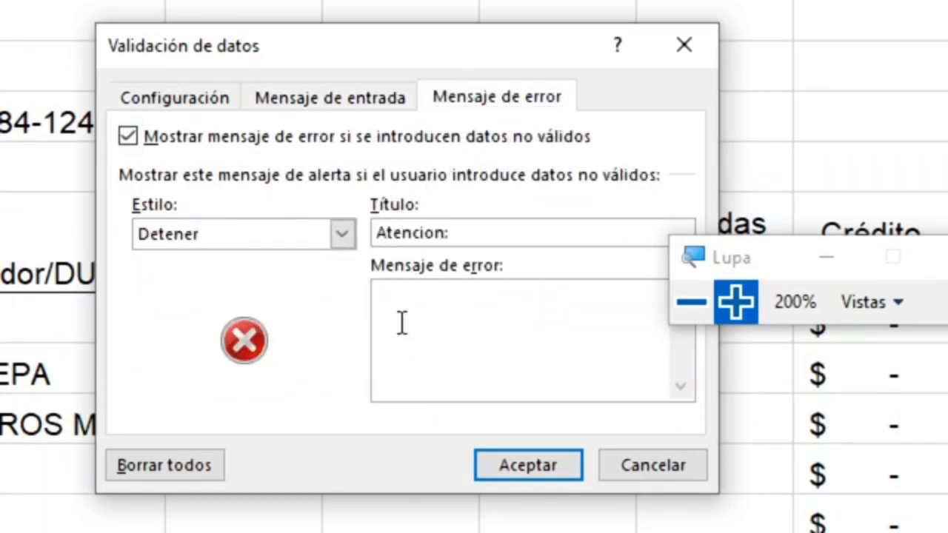
text(Error al escrbi)
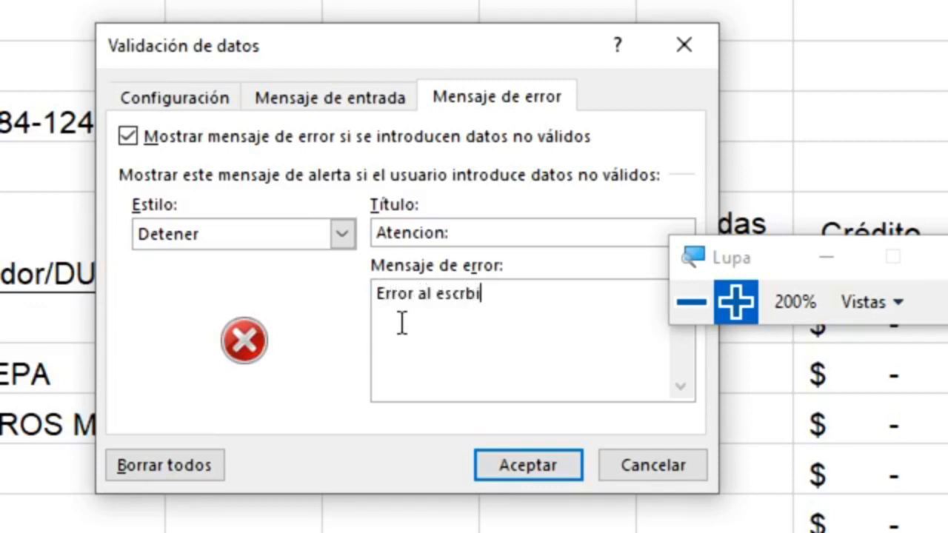
key(BackSpace)
key(BackSpace)
text(ibir el val)
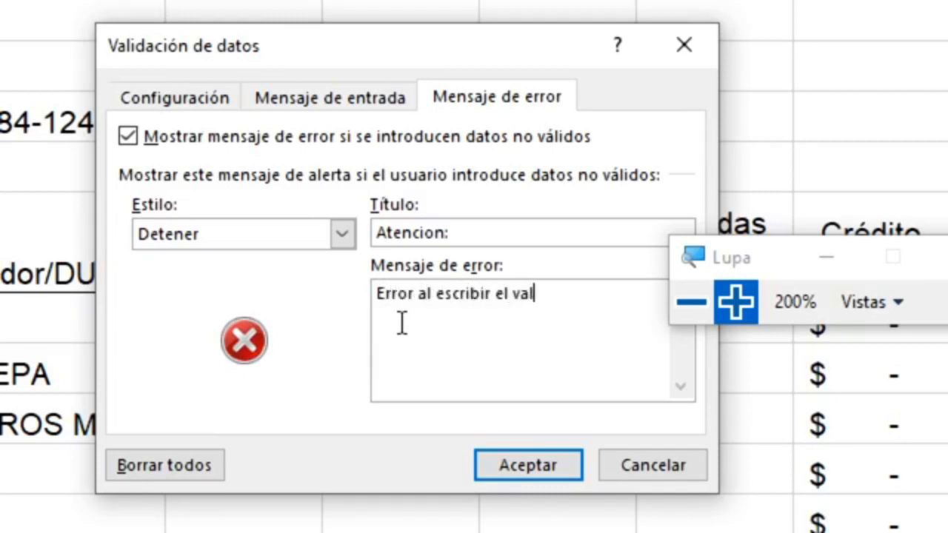
text(or de la factura.)
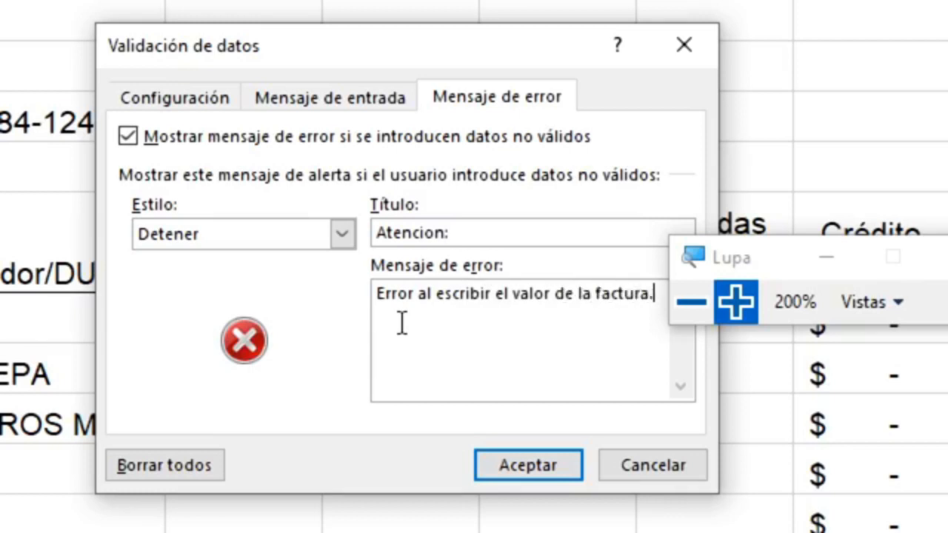
click(366, 100)
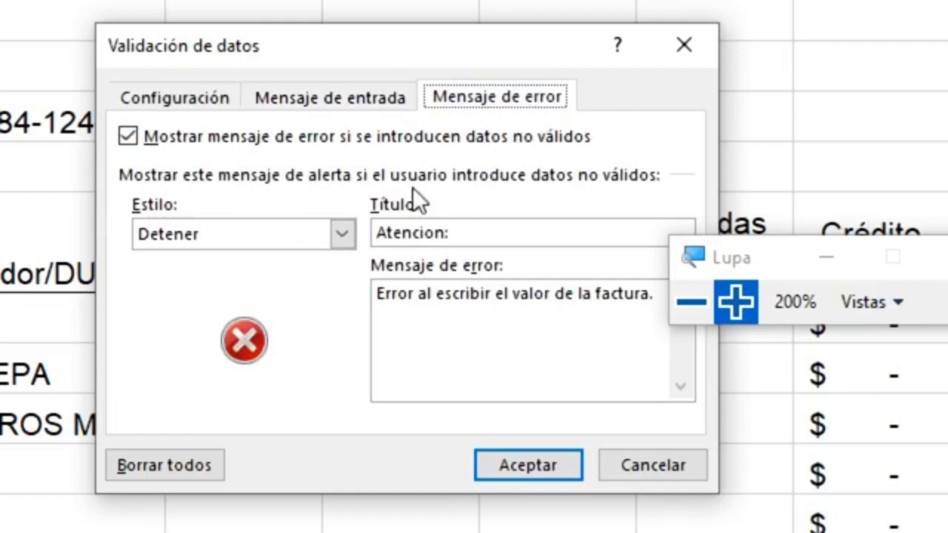
click(527, 465)
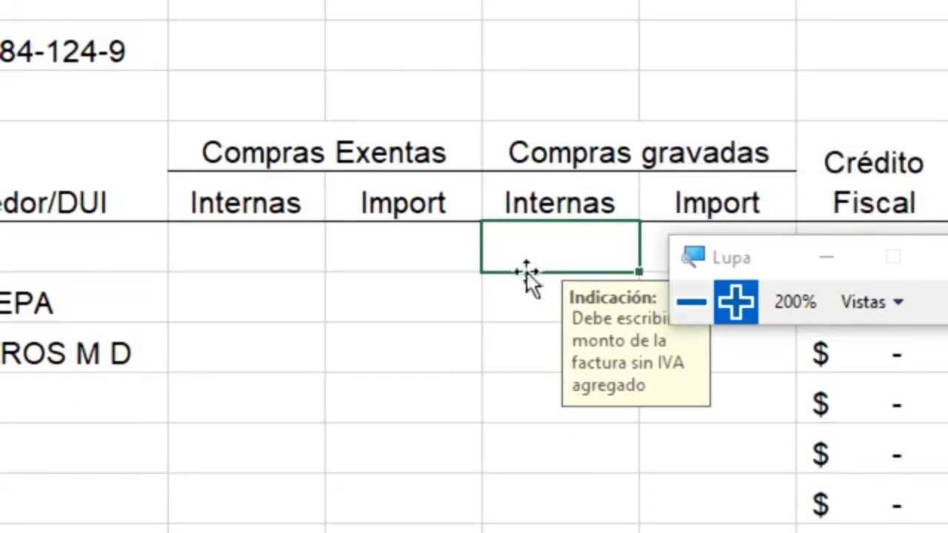
Enter test amounts 10 and 10.75 in the first Compras gravadas Internas cell
click(528, 301)
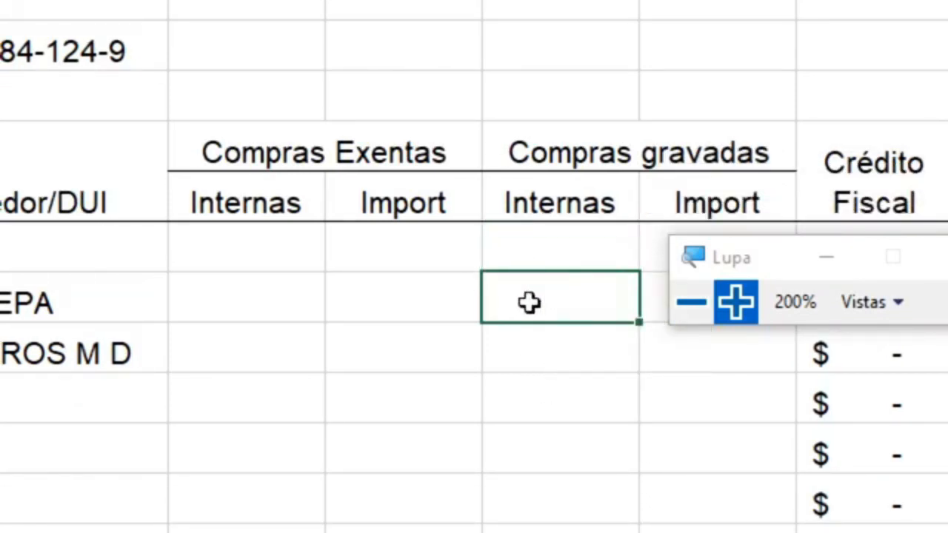
click(555, 358)
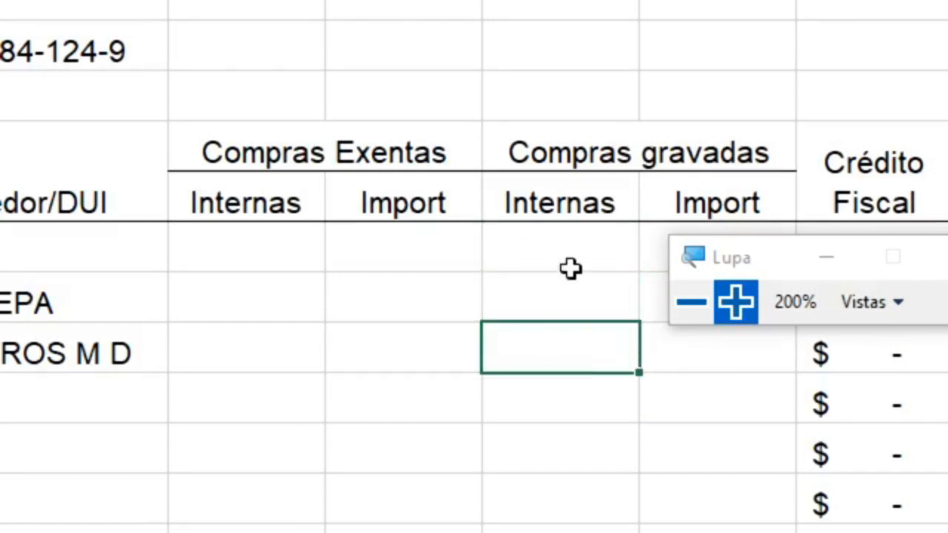
click(570, 266)
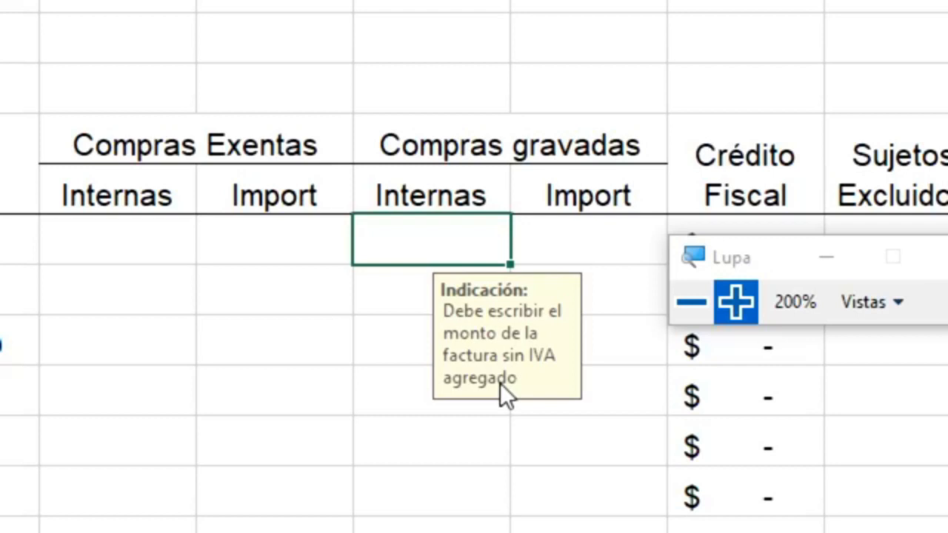
text(10)
key(Return)
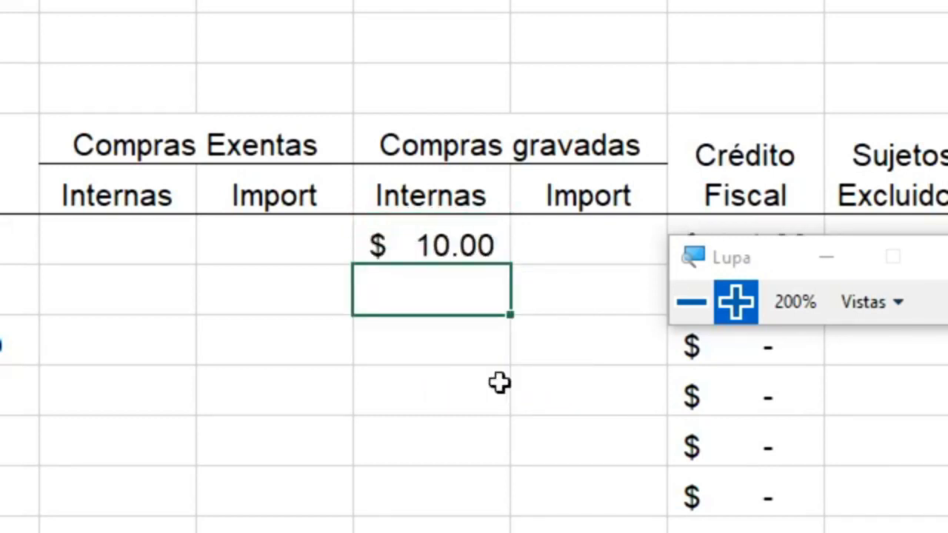
key(Up)
text(10)
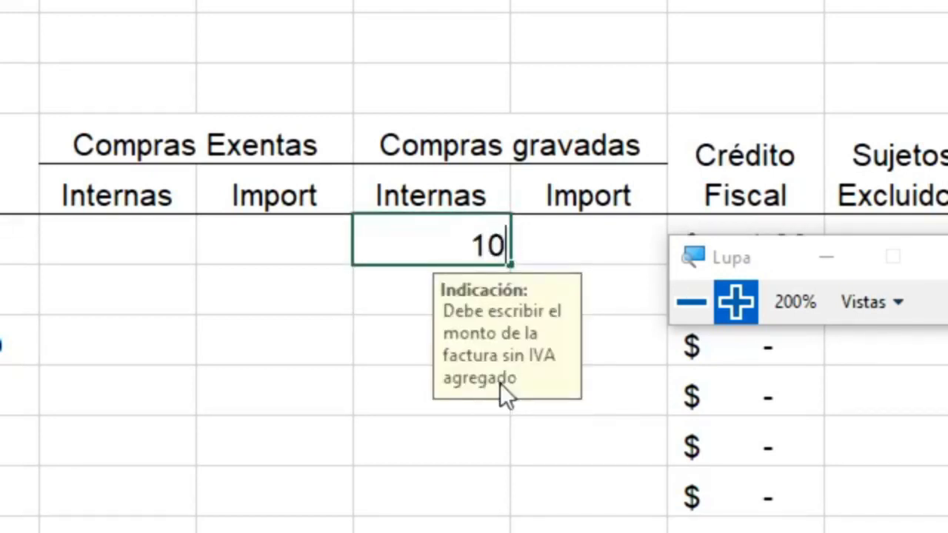
text(.75)
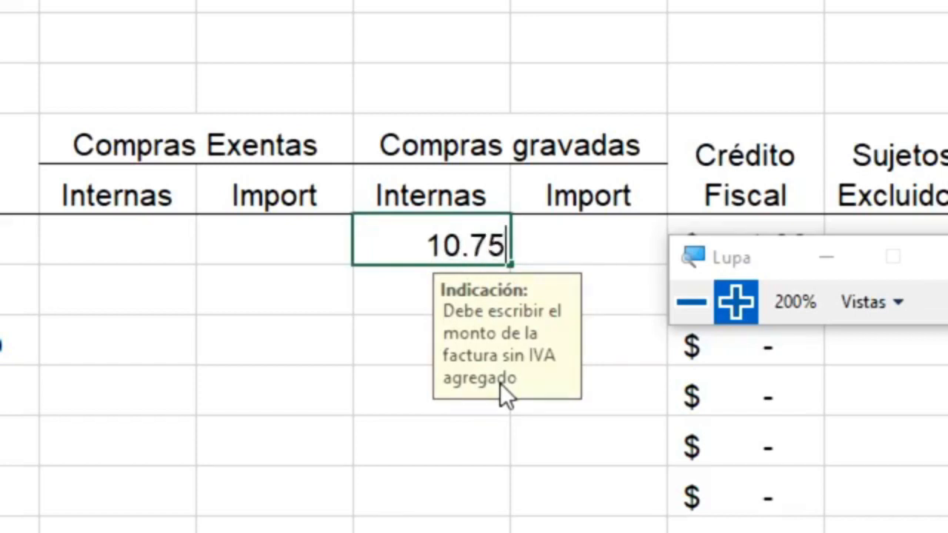
key(Return)
Submit blank amounts to trigger the stop alert, entering and clearing 708 between tries
key(Up)
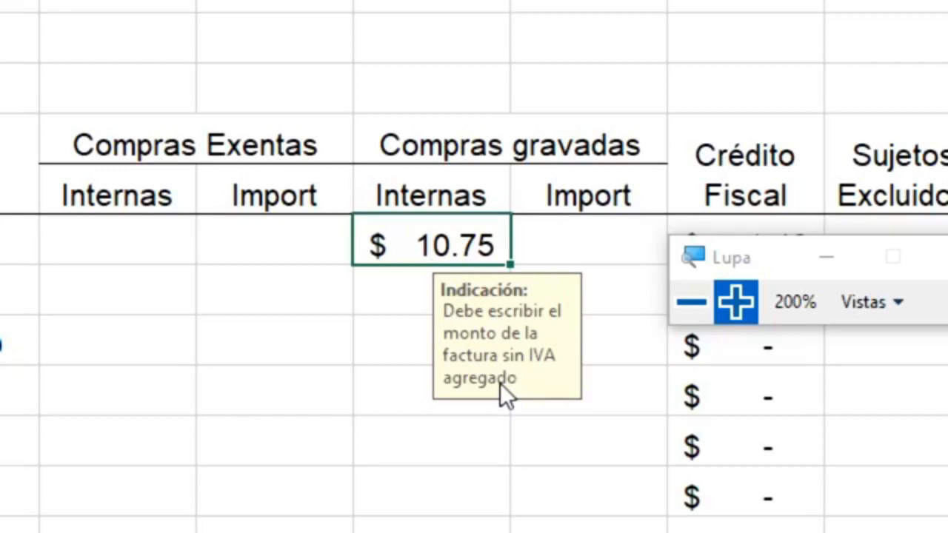
key(BackSpace)
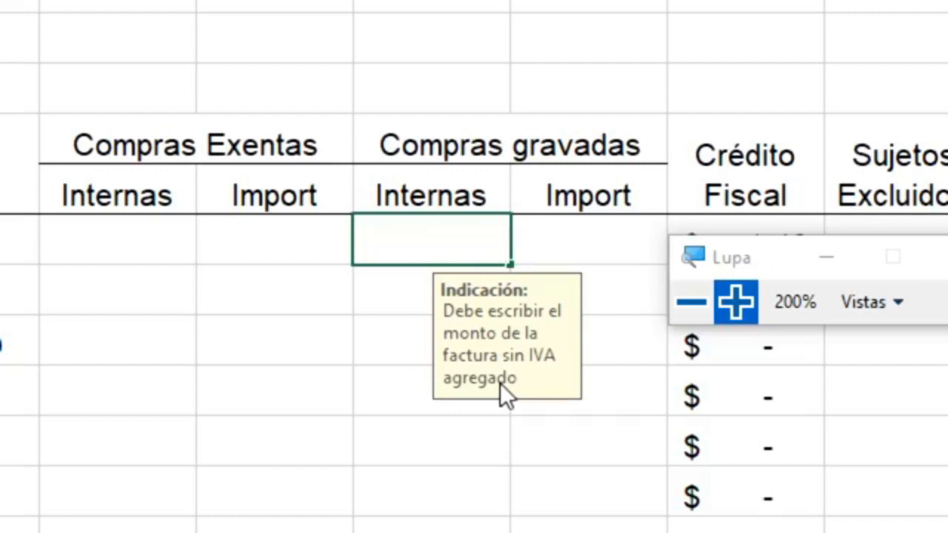
key(Return)
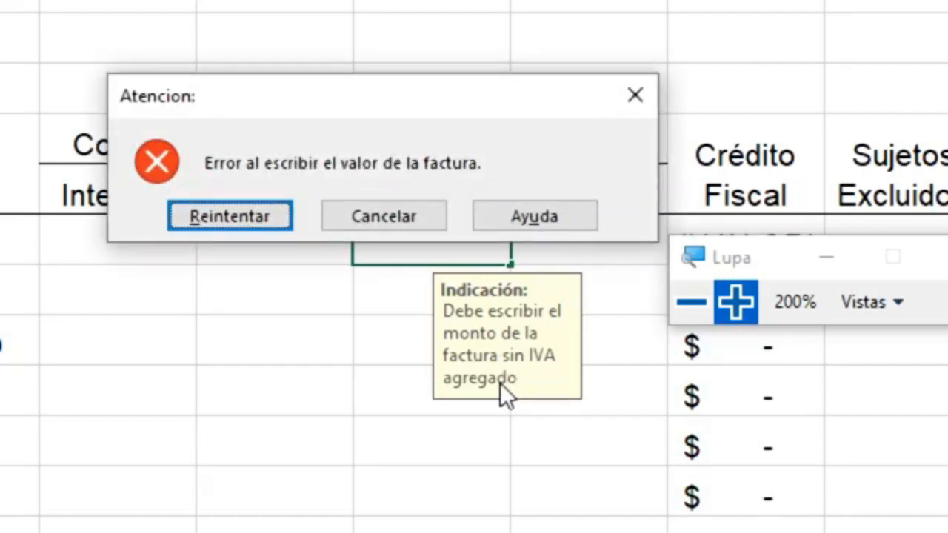
key(Return)
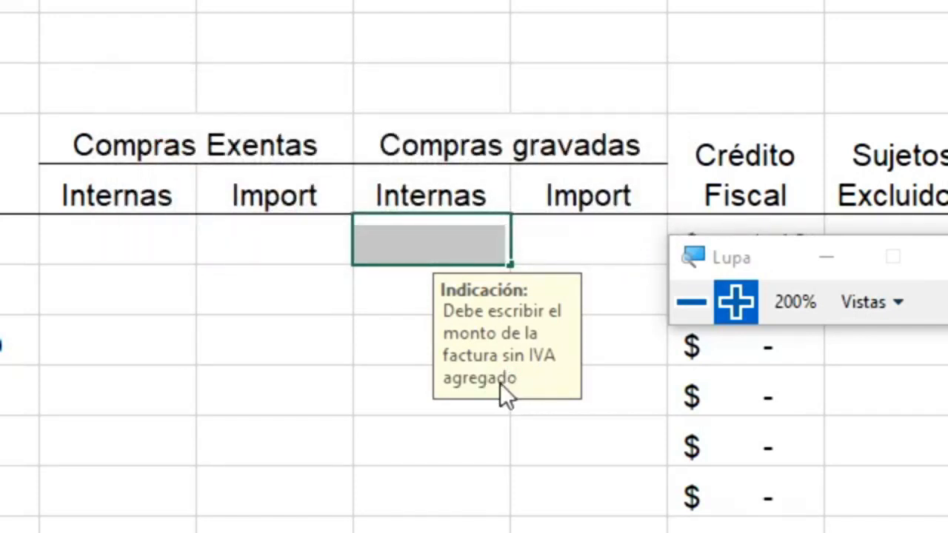
text(708)
key(Return)
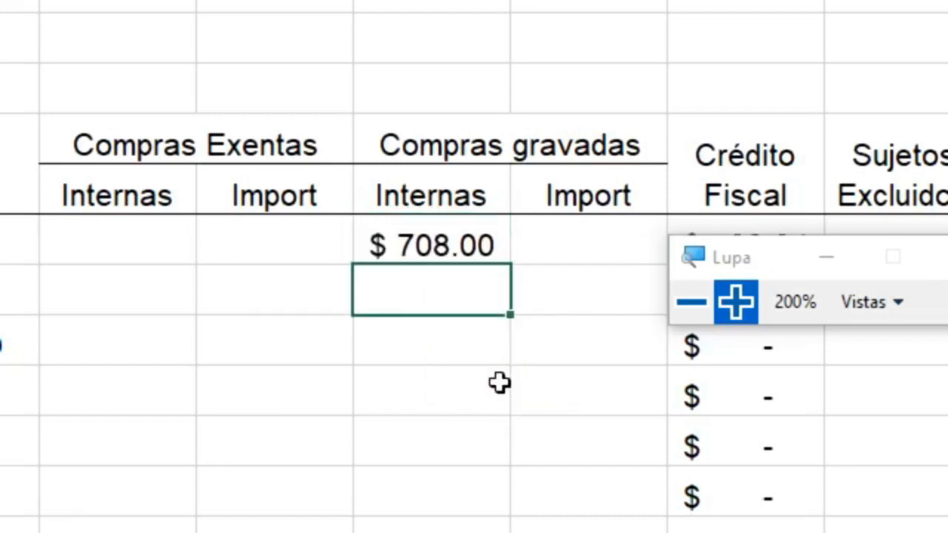
key(Up)
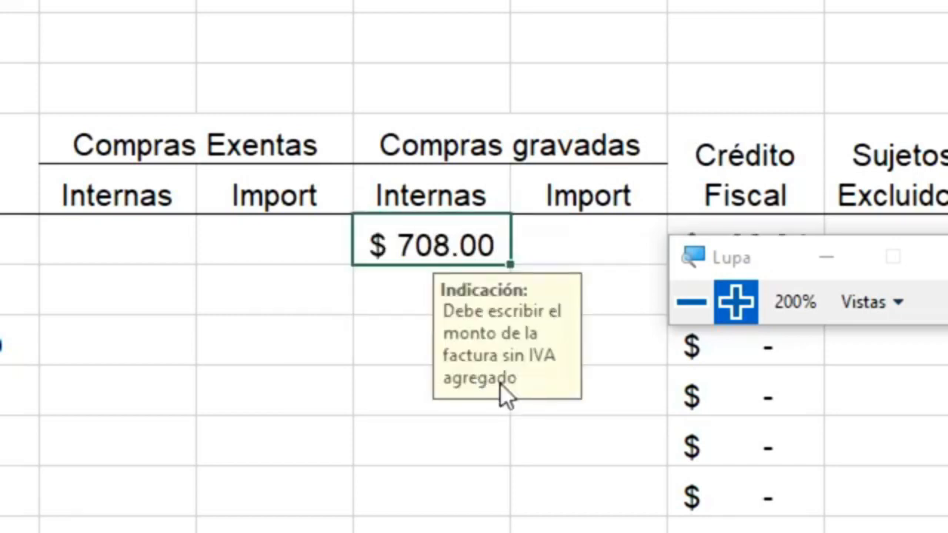
key(Delete)
key(Down)
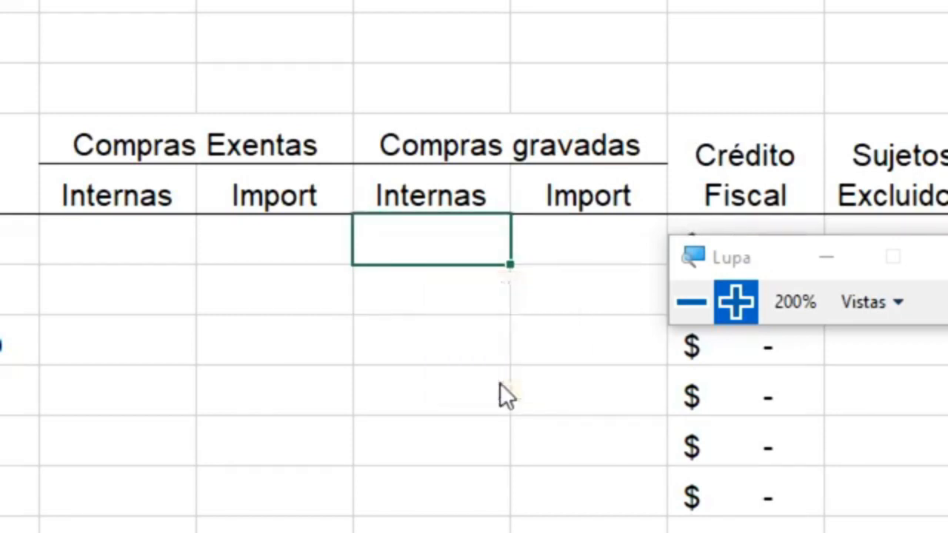
key(Up)
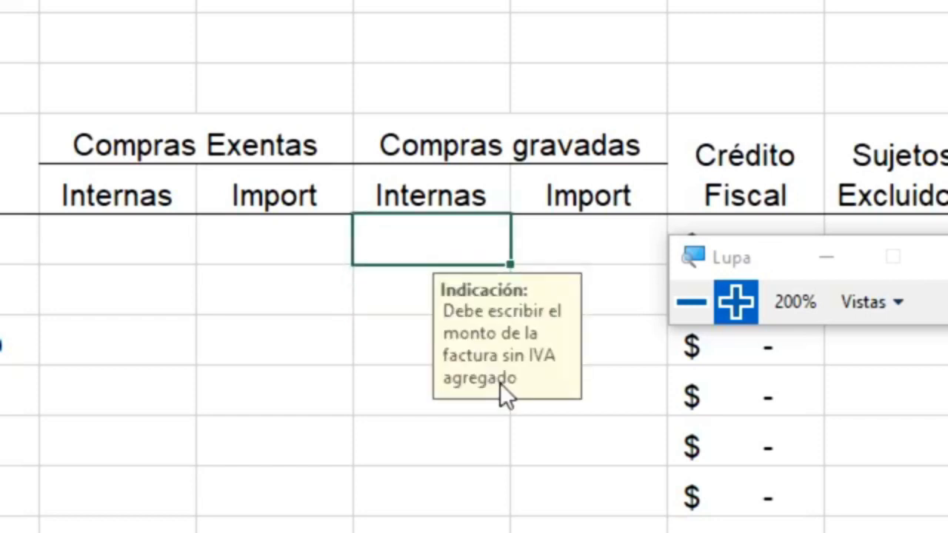
key(Return)
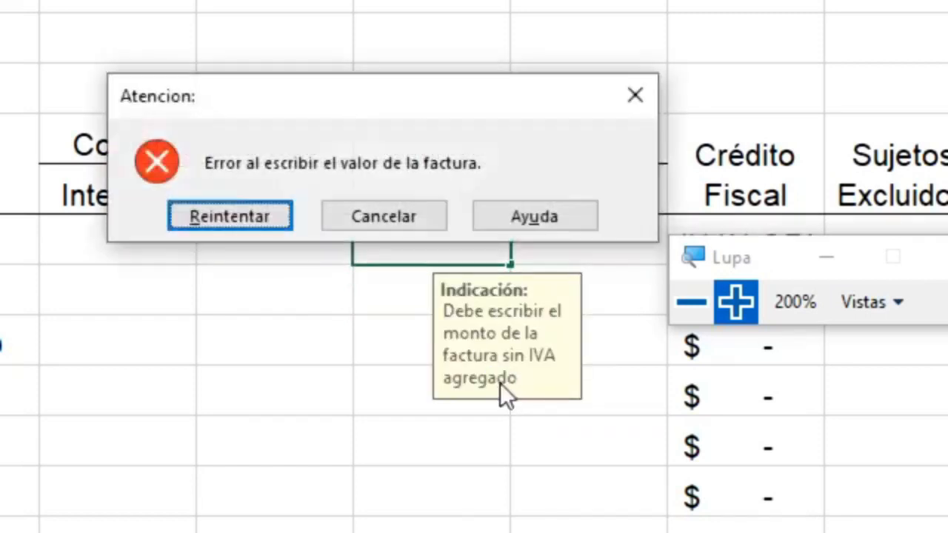
key(Return)
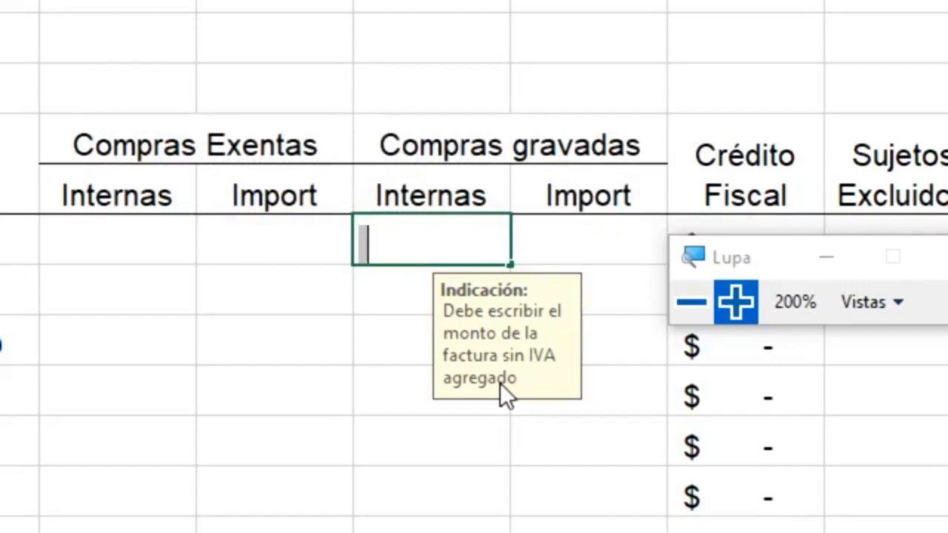
Enter 24 as the first purchase's amount, showing $ 24.00
text(24)
key(Return)
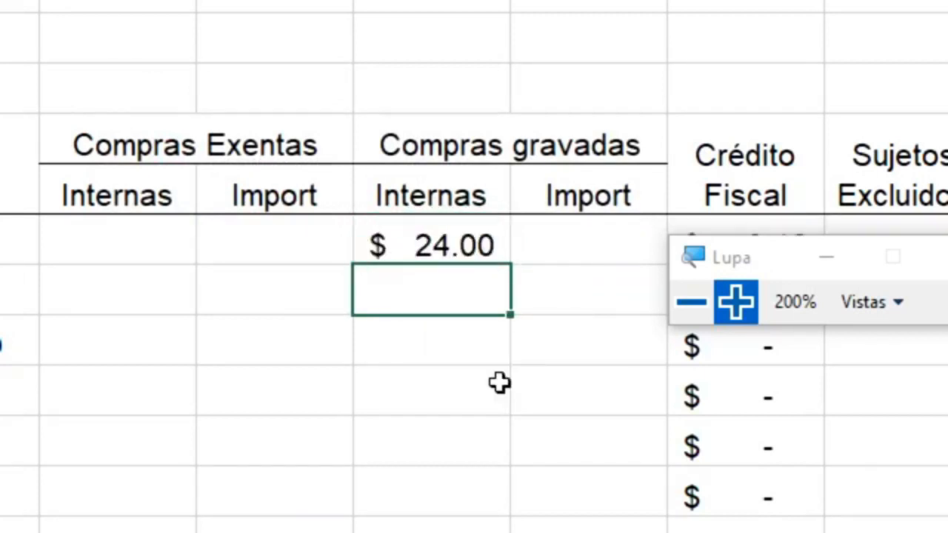
key(Up)
click(692, 302)
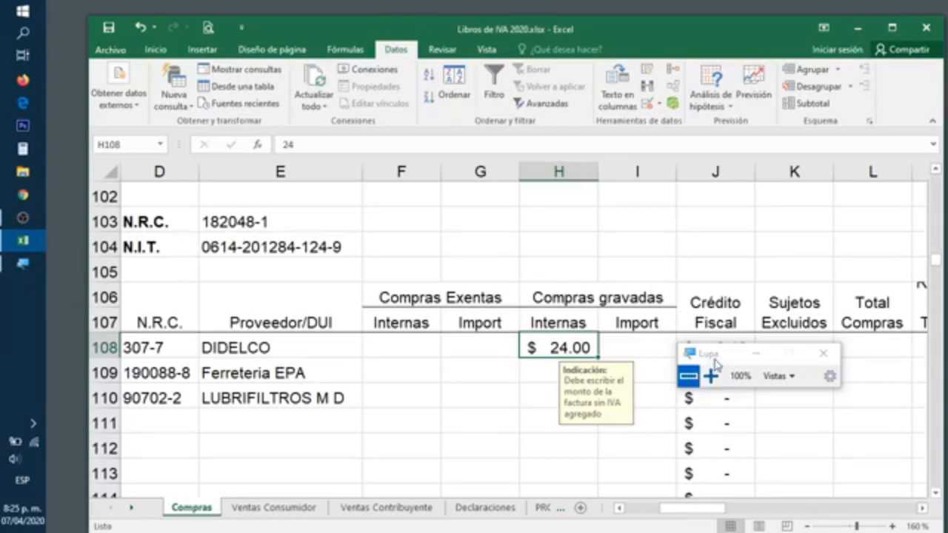
drag(715, 357, 744, 240)
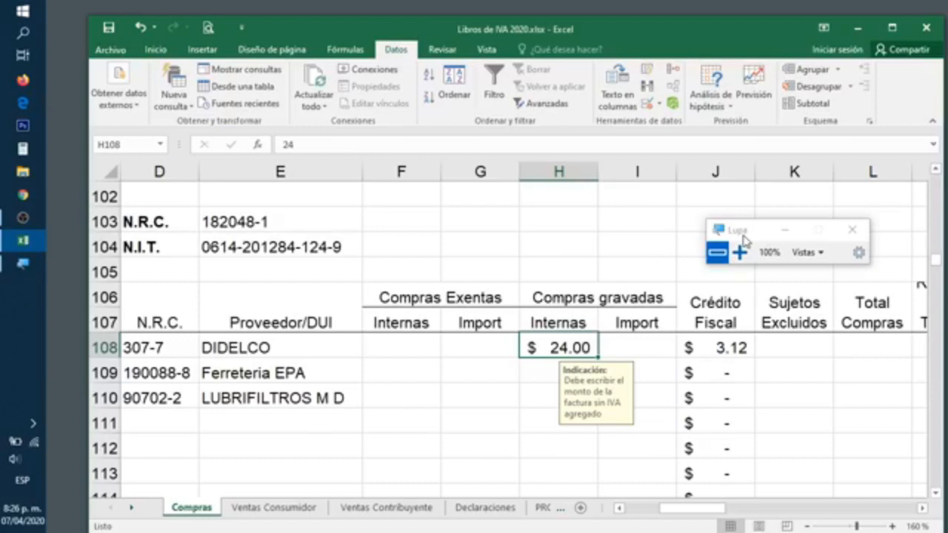
key(Left)
key(Left)
key(Left)
key(Left)
key(Left)
key(Left)
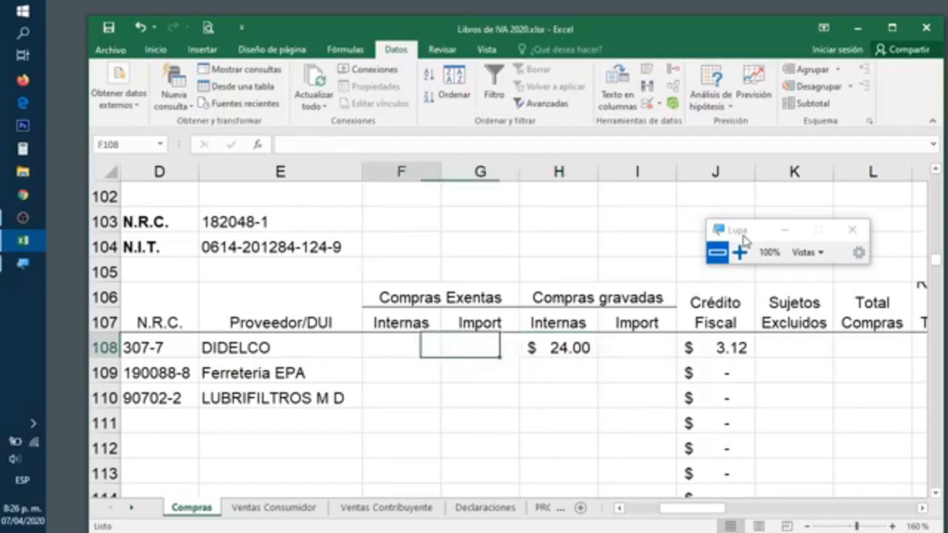
key(Left)
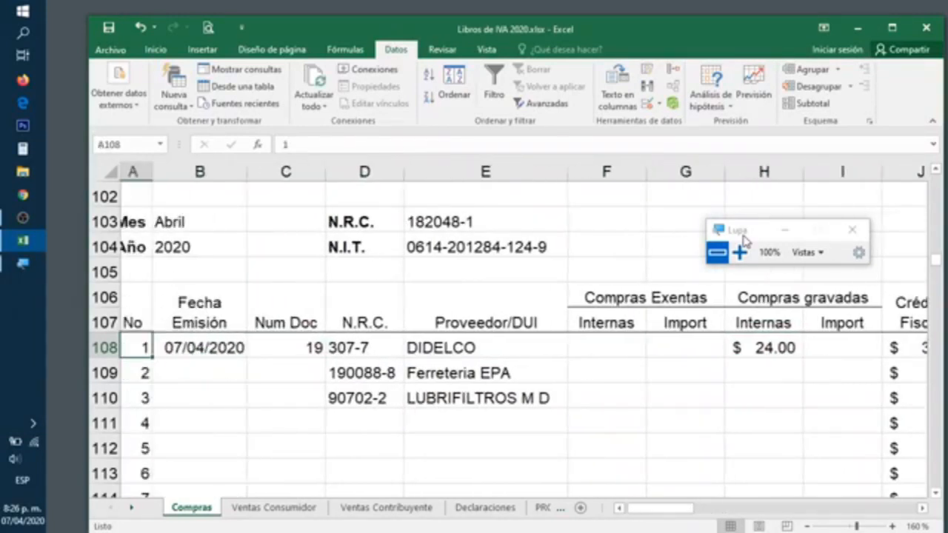
key(Down)
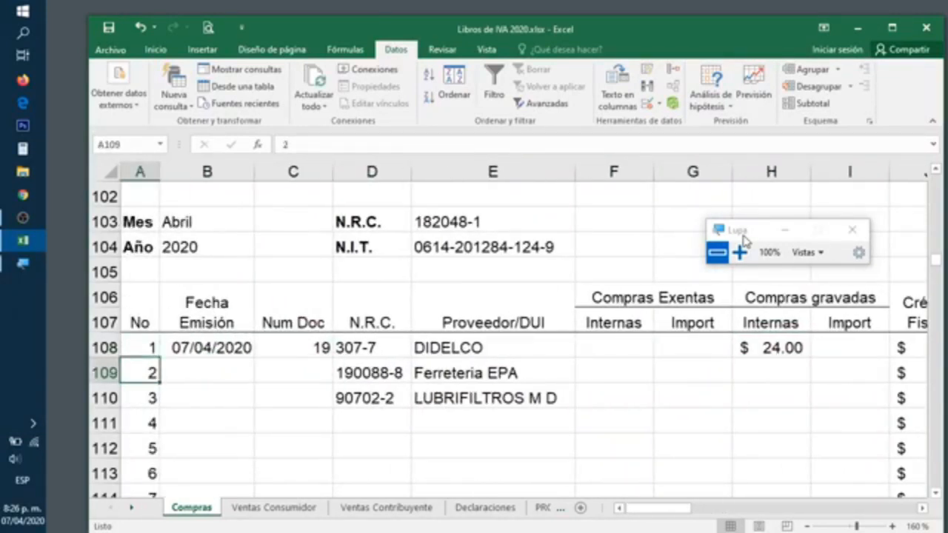
key(Down)
key(Down)
key(Down)
key(Right)
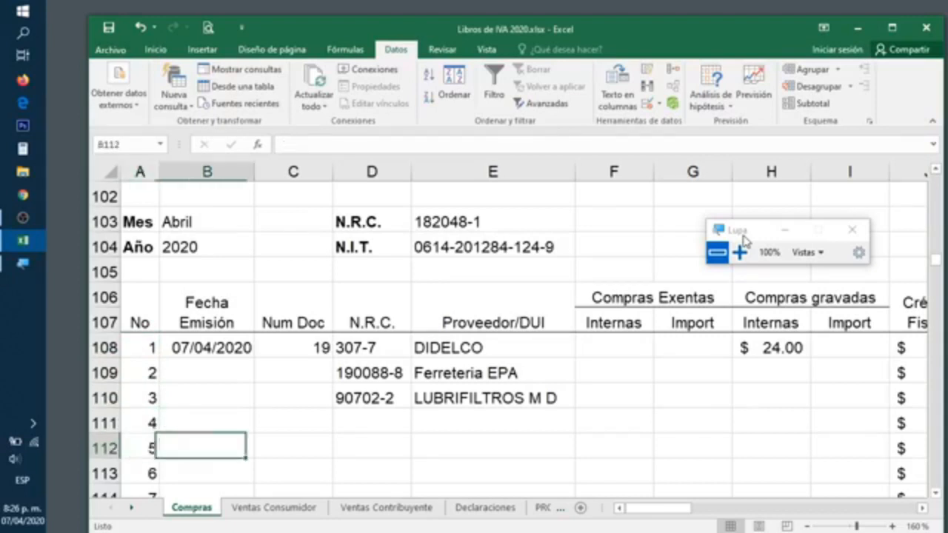
key(Right)
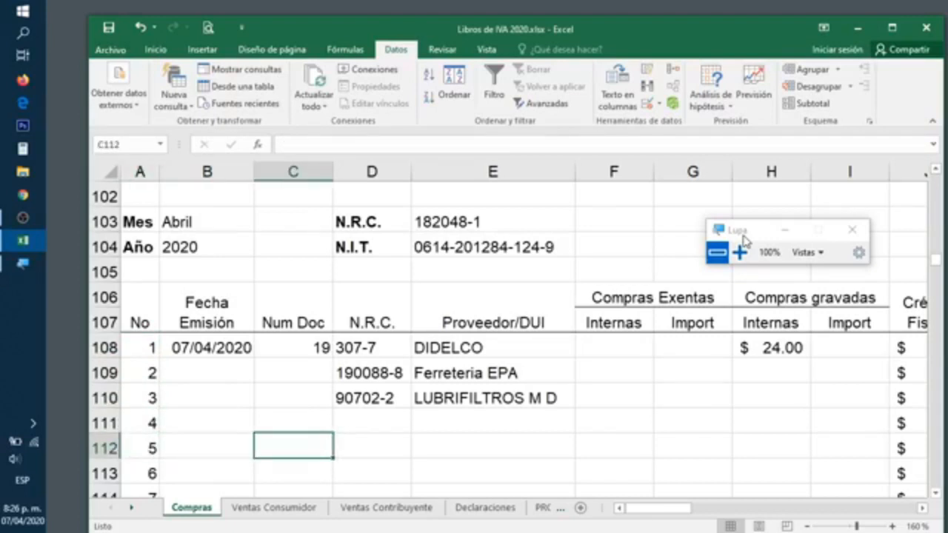
key(Up)
key(Up)
key(Up)
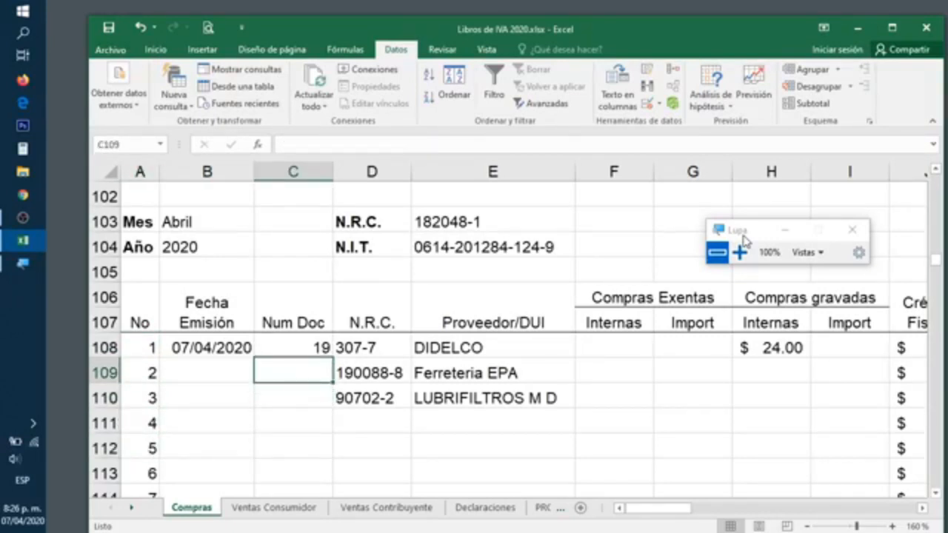